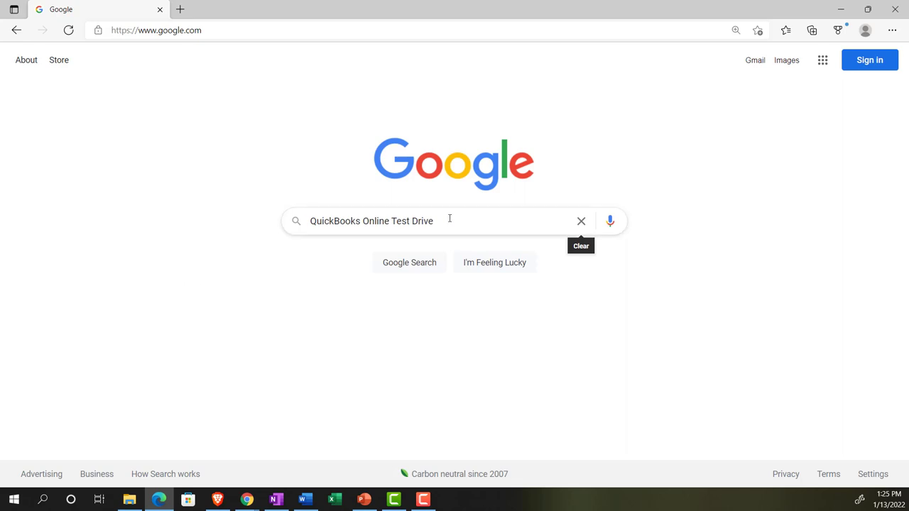
Search Google for "QuickBooks Online Test Drive" and open the QuickBooks support article "Test drive QuickBooks Online"
left_click(449, 219)
key("Return")
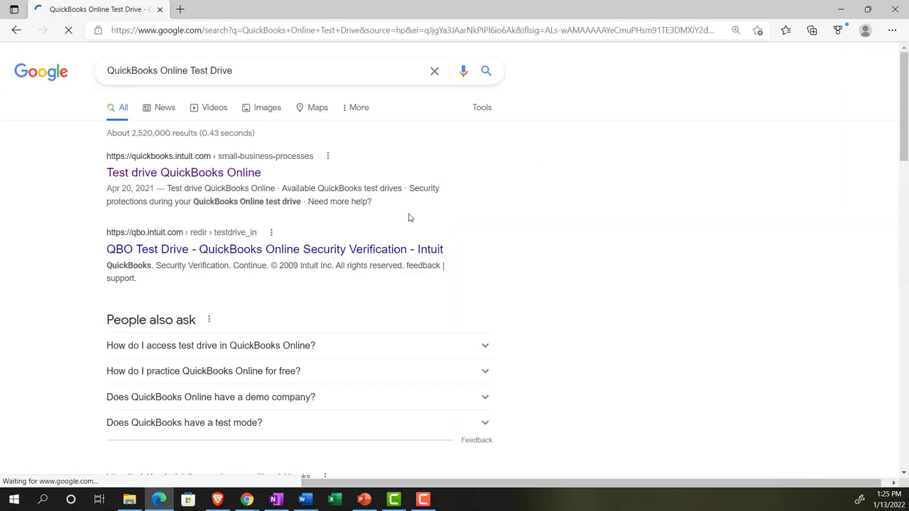
left_click(204, 176)
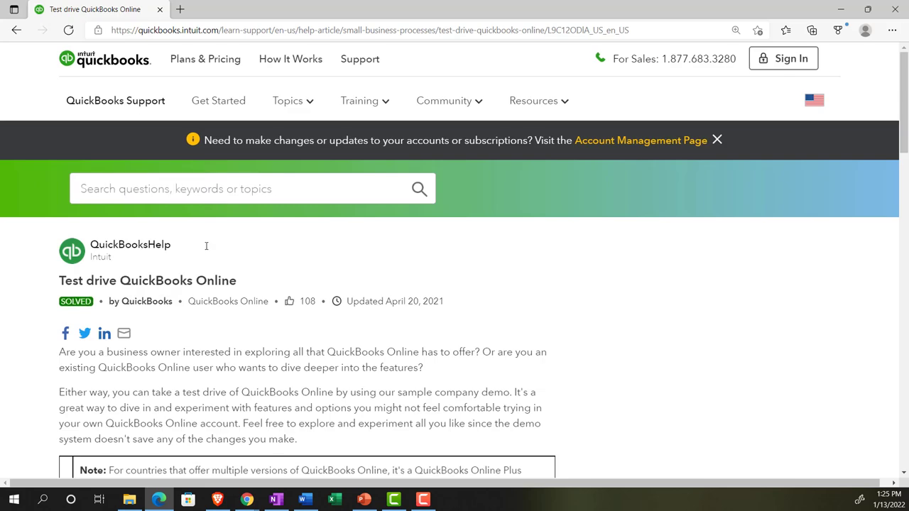
Open the United States QuickBooks test drive from the article and complete the security verification to enter the sample company
scroll(208, 263, "down", 3)
scroll(210, 267, "down", 1)
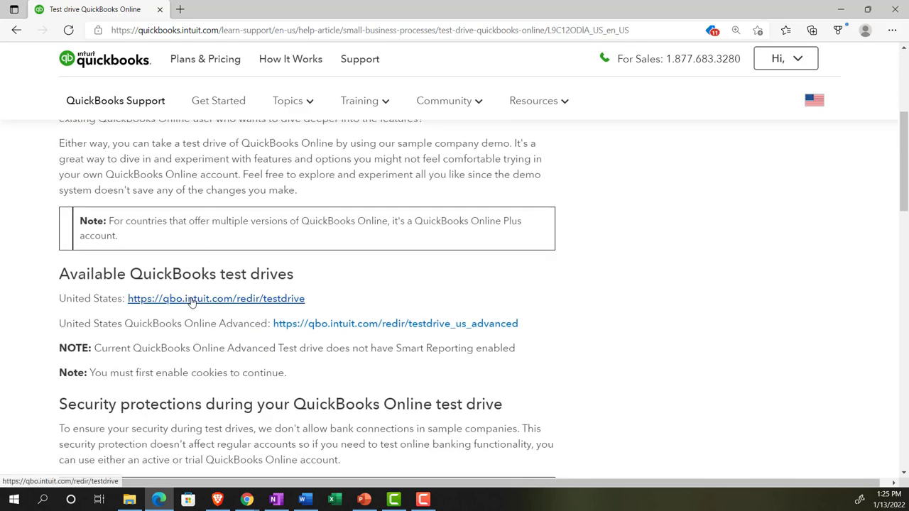
left_click(191, 301)
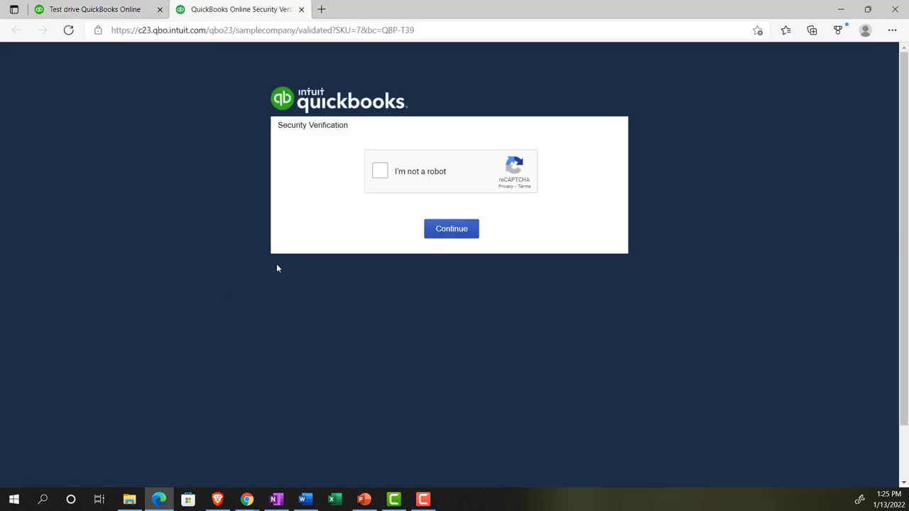
left_click(380, 171)
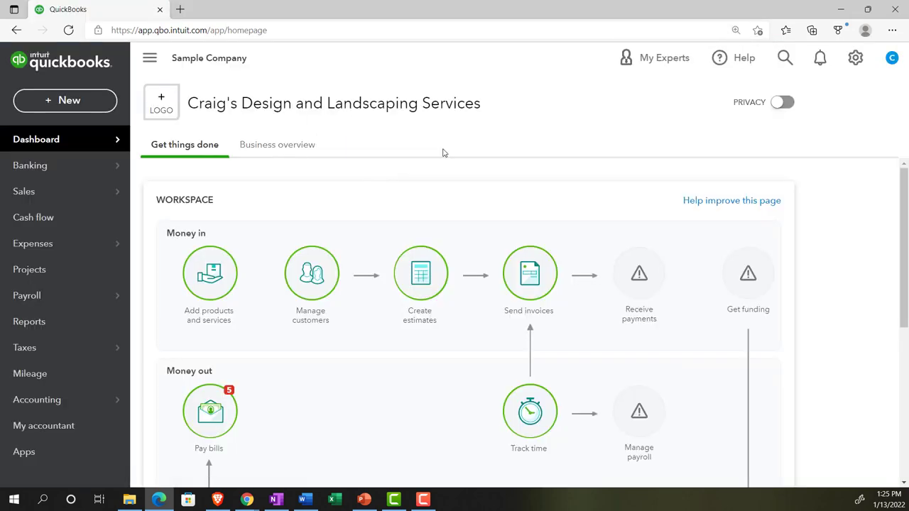
key("ctrl+plus")
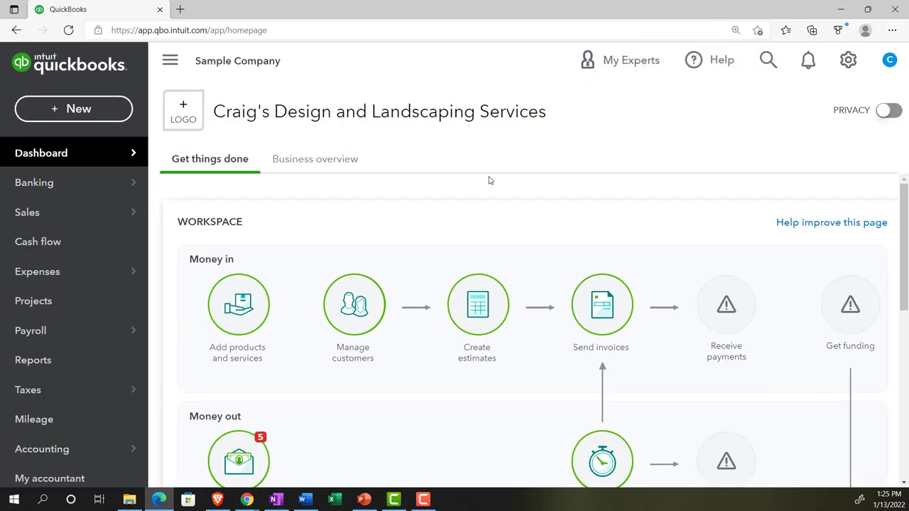
Switch to Chrome to view the Get Great Guitars home page, then return to the sample company in Edge
mouse_move(246, 499)
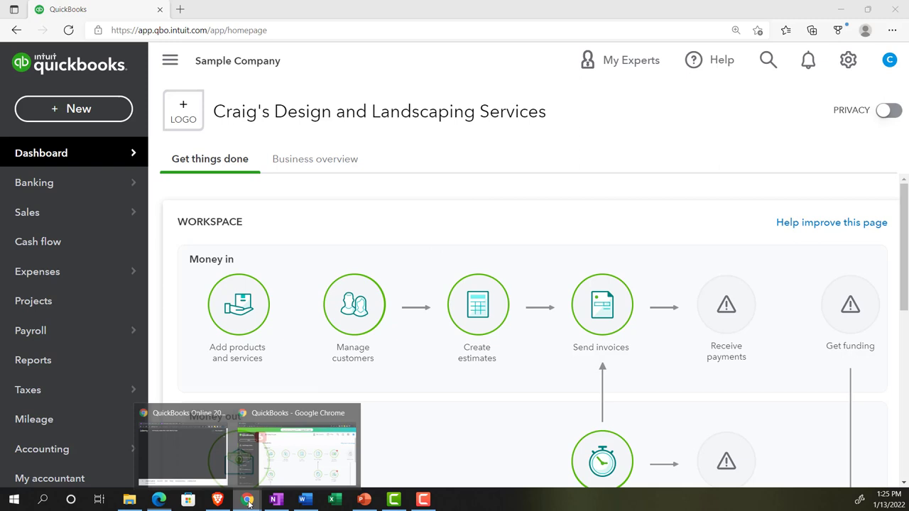
left_click(290, 463)
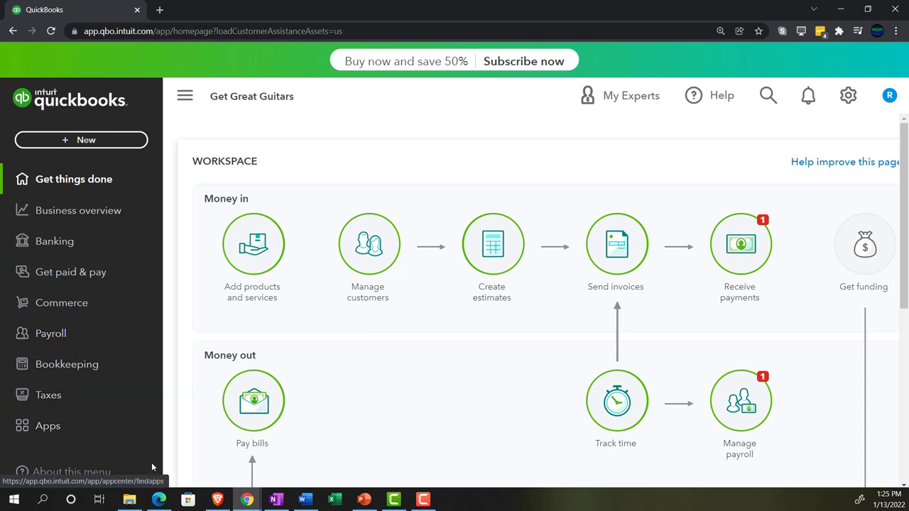
left_click(159, 500)
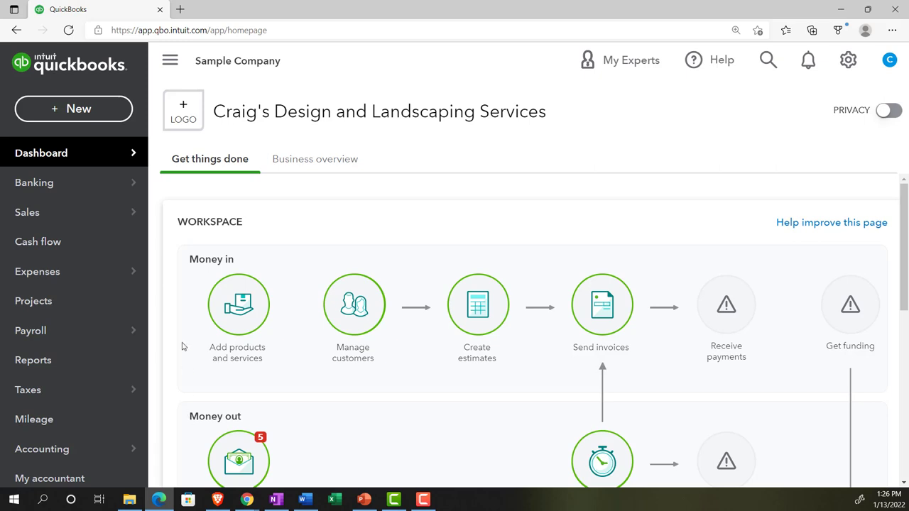
Duplicate the sample company's browser tab three times
right_click(117, 12)
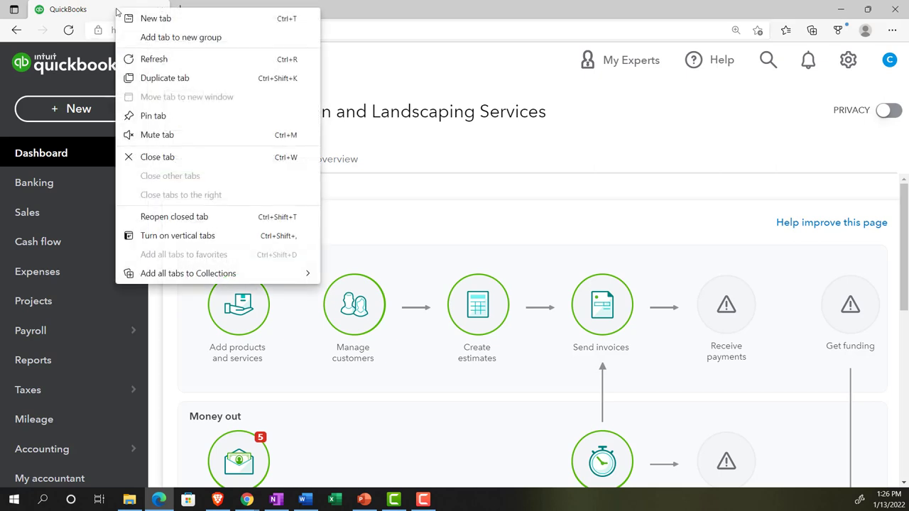
left_click(150, 78)
left_click(124, 13)
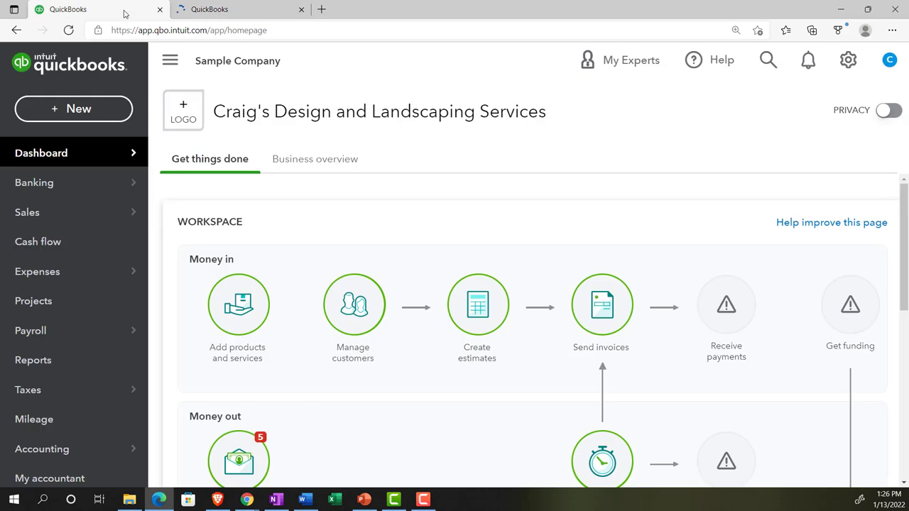
right_click(124, 13)
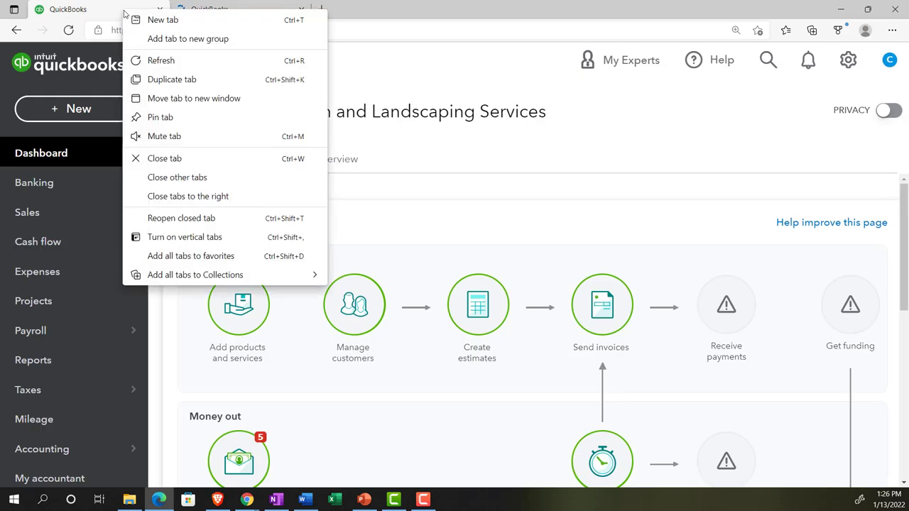
left_click(145, 80)
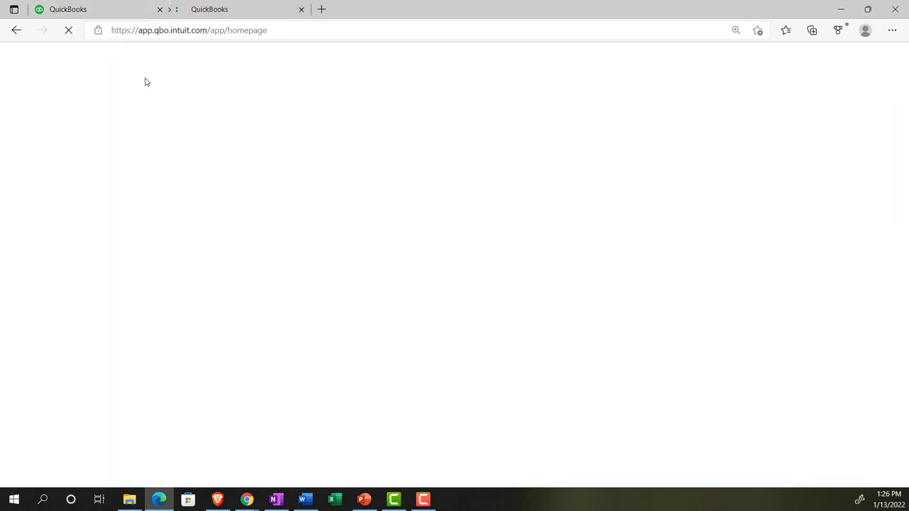
left_click(118, 12)
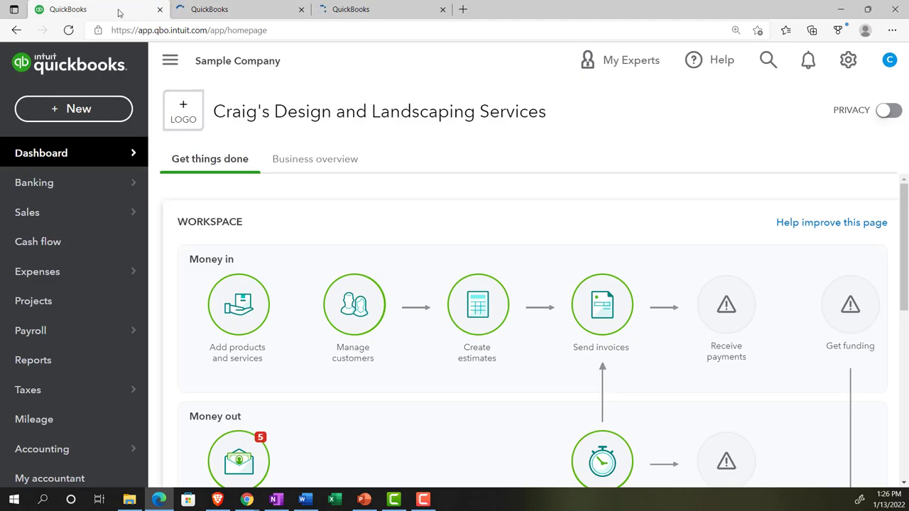
right_click(119, 13)
left_click(143, 80)
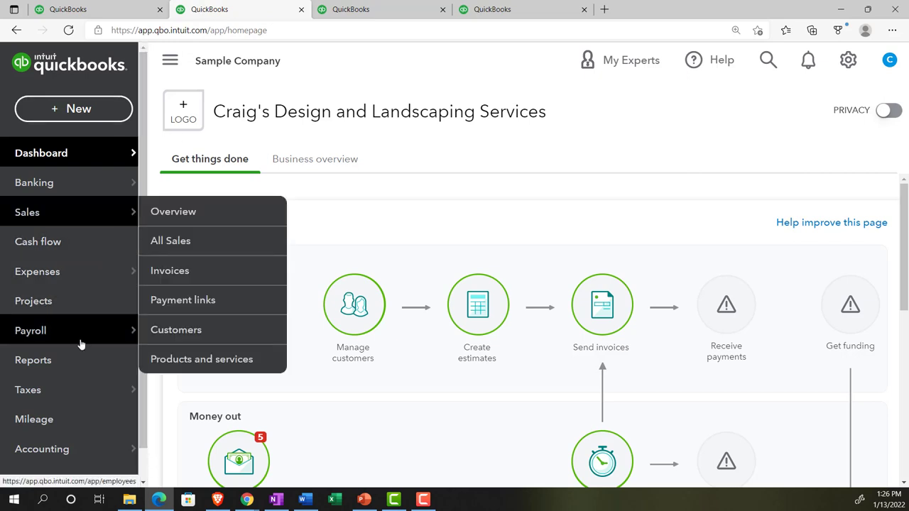
Open the Balance Sheet report in the second browser tab and collapse the navigation sidebar
left_click(64, 364)
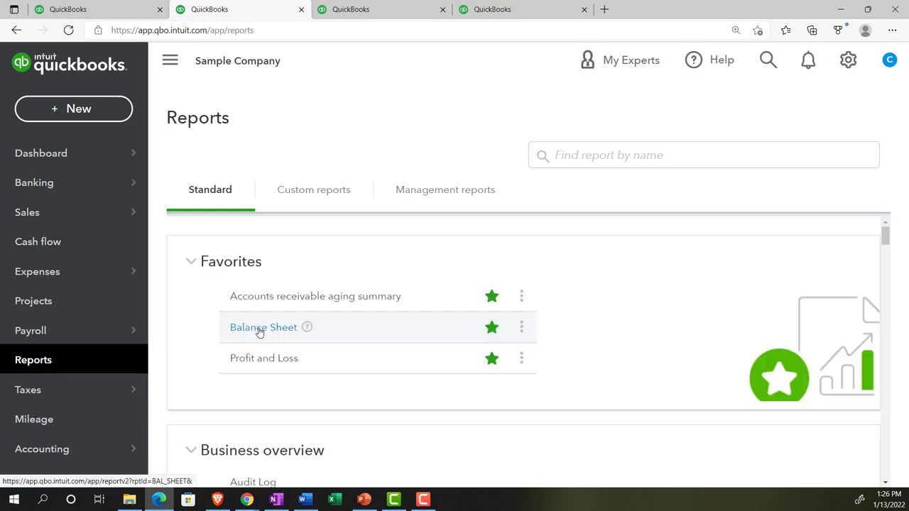
left_click(259, 330)
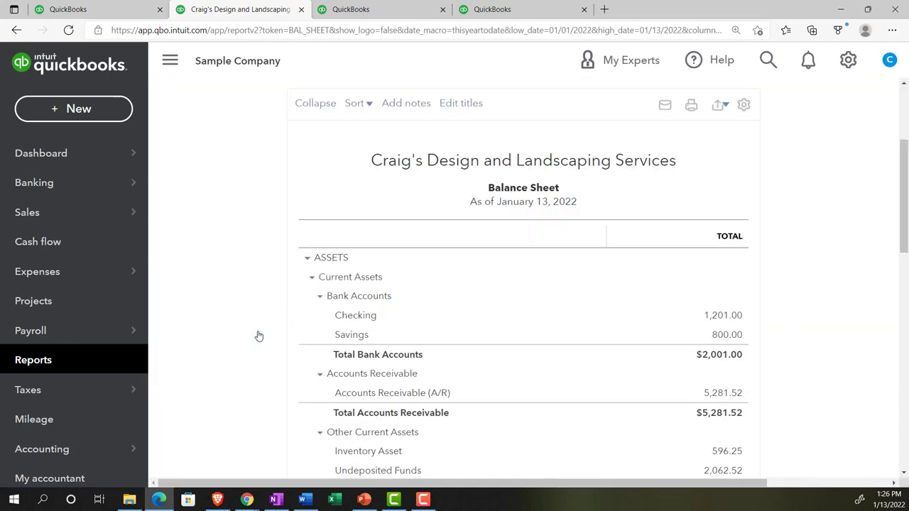
left_click(170, 61)
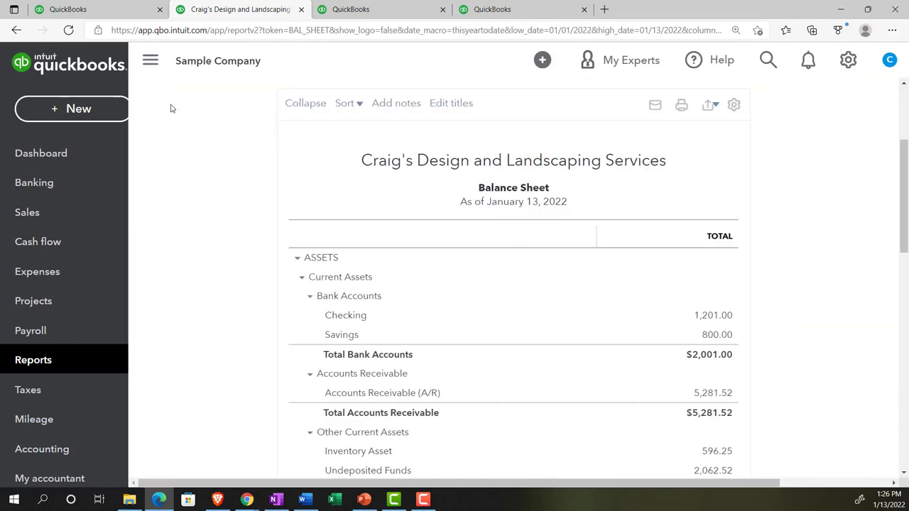
Set the Balance Sheet report period to 01/01/2021 through 12/31/2021
scroll(181, 233, "up", 3)
left_click(252, 171)
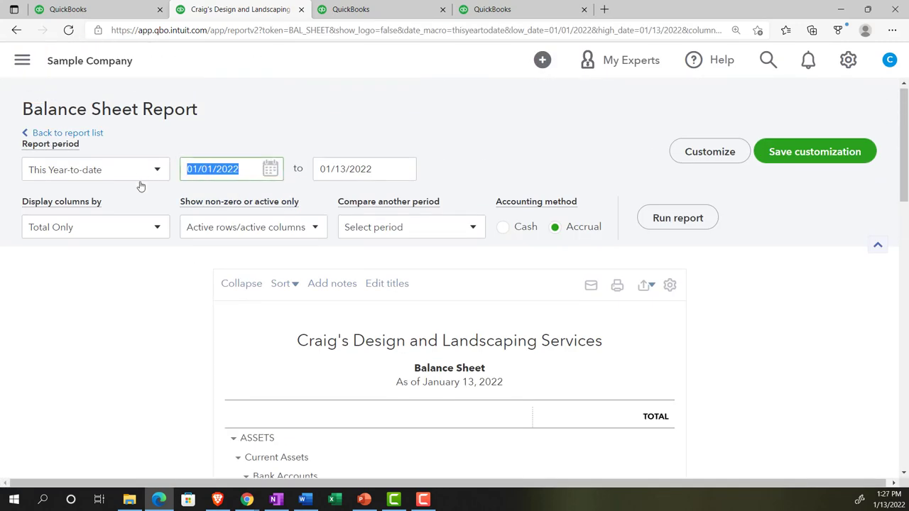
type("01")
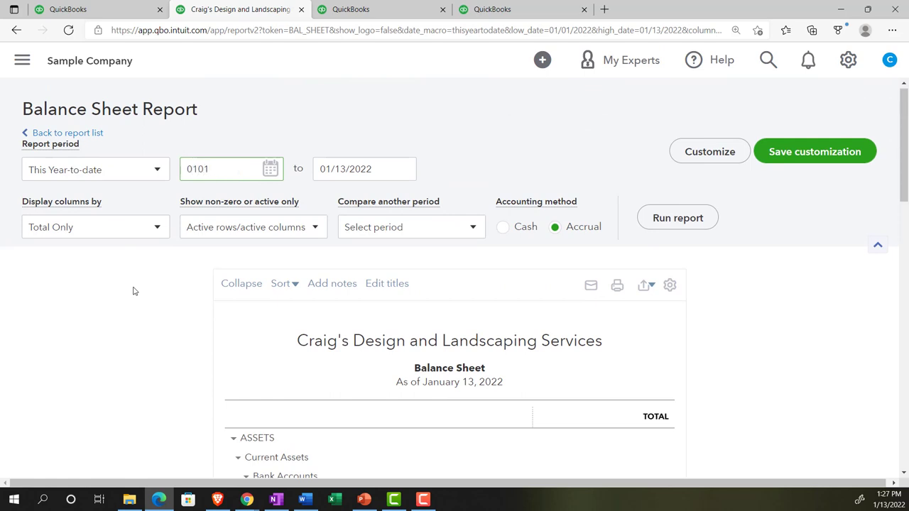
type("/01/2021")
key("Tab")
type("12312021")
key("Tab")
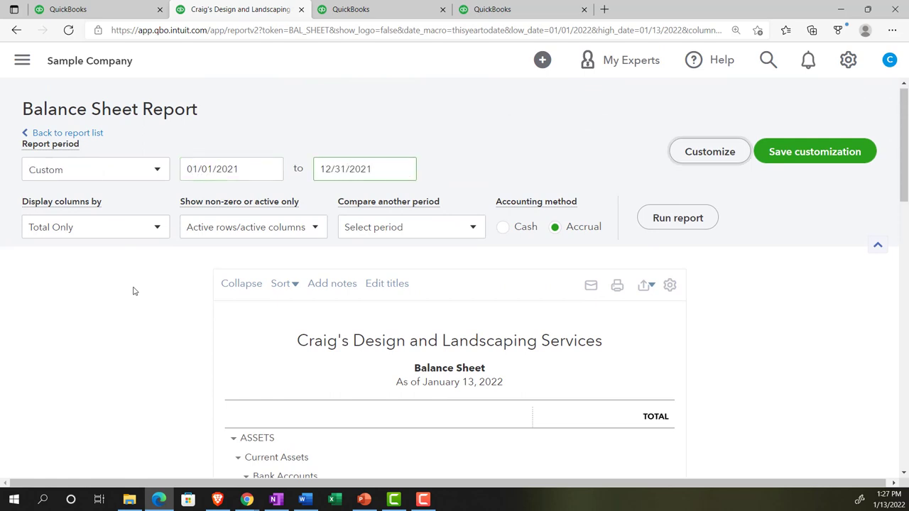
Open the favorite Profit and Loss report in the third browser tab
left_click(360, 8)
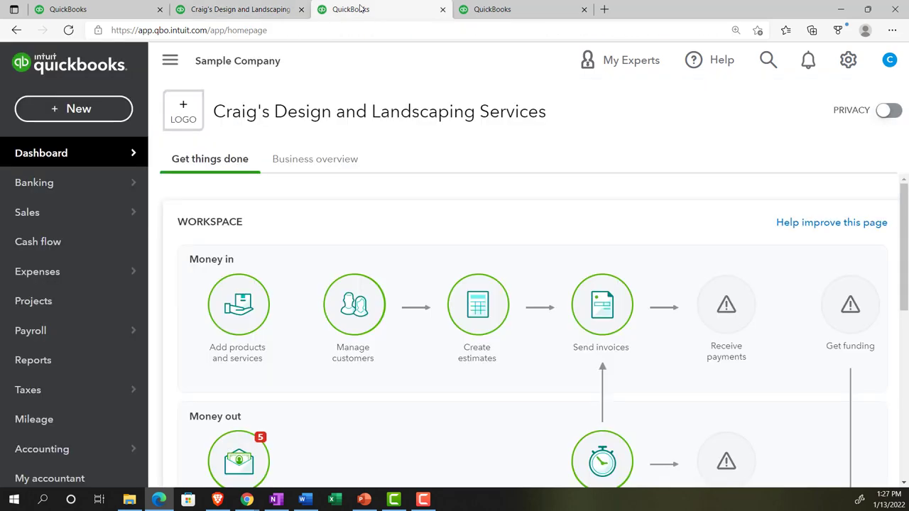
left_click(60, 363)
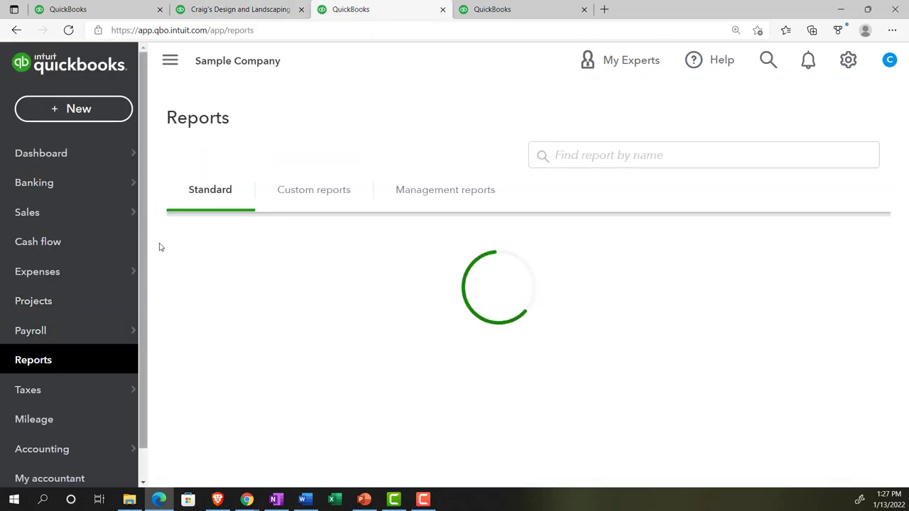
scroll(173, 252, "down", 1)
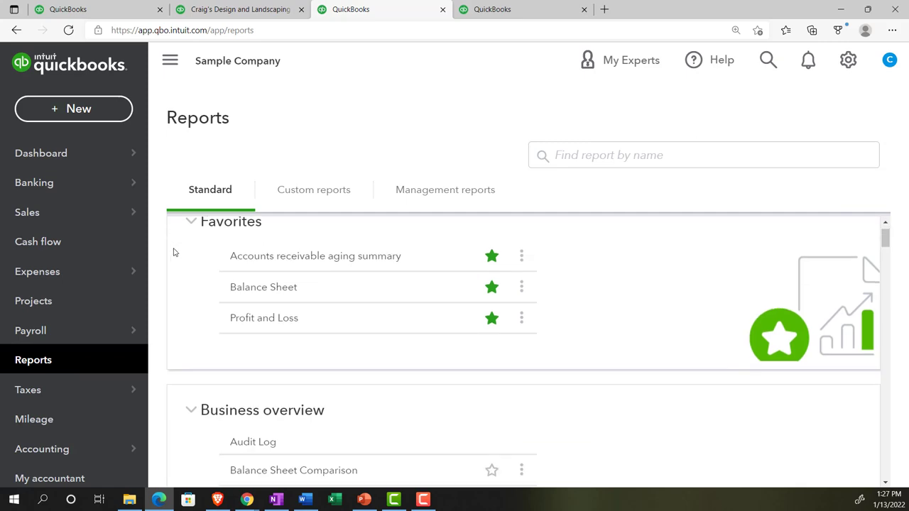
left_click(238, 318)
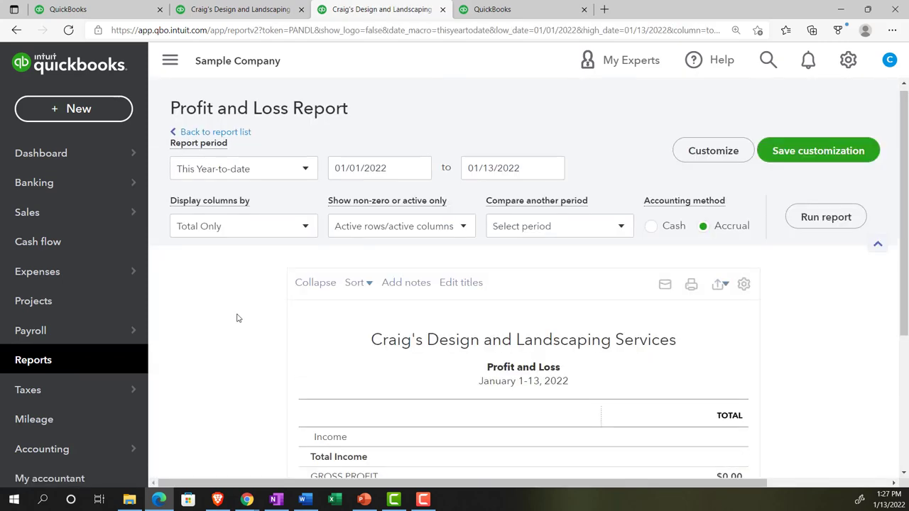
Run the Profit and Loss report for 01/01/2021 through 12/31/2021 and collapse the navigation sidebar
left_click(377, 171)
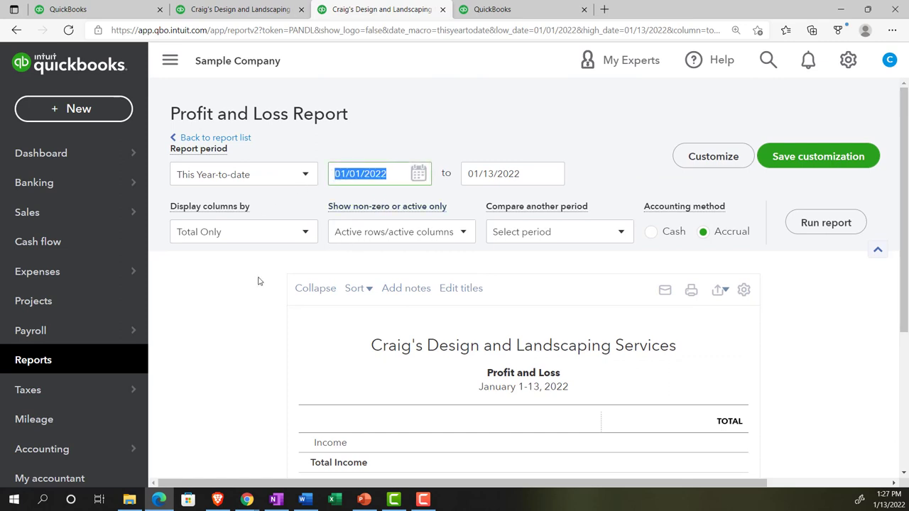
type("01012021")
key("Tab")
type("1")
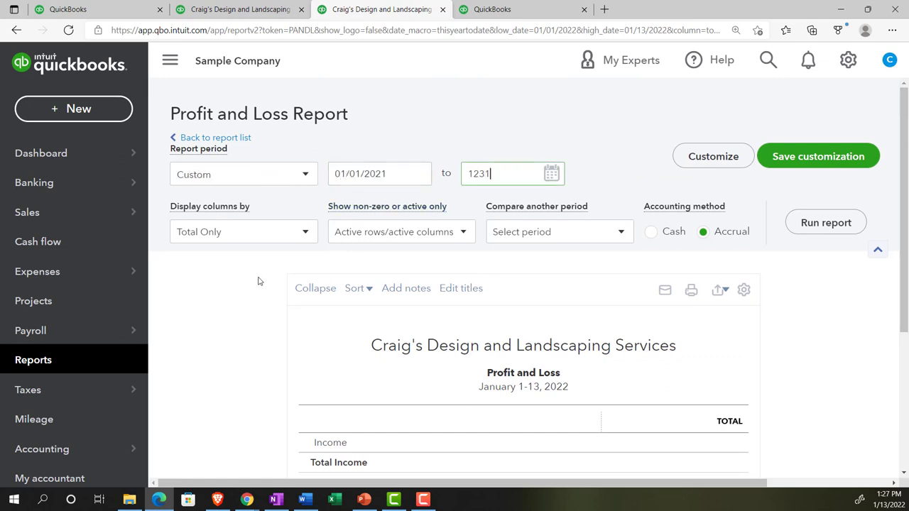
type("2/31/2021")
key("Tab")
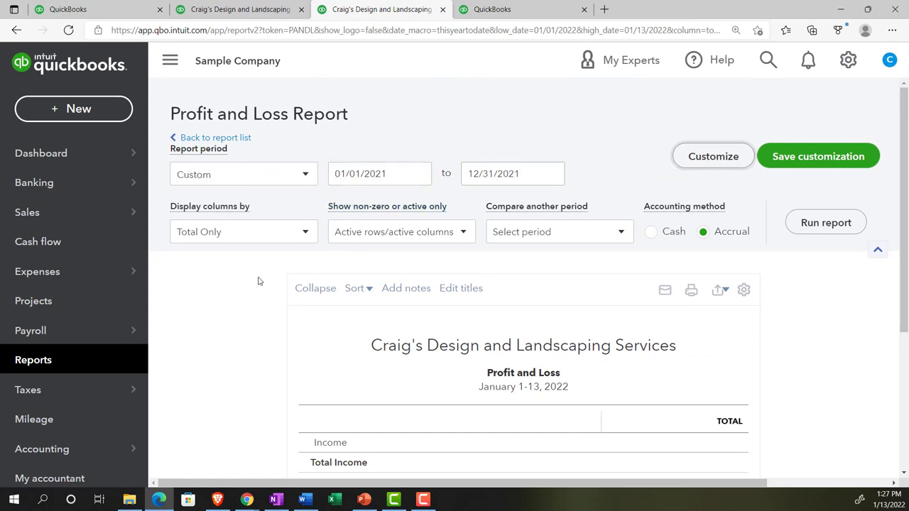
left_click(792, 226)
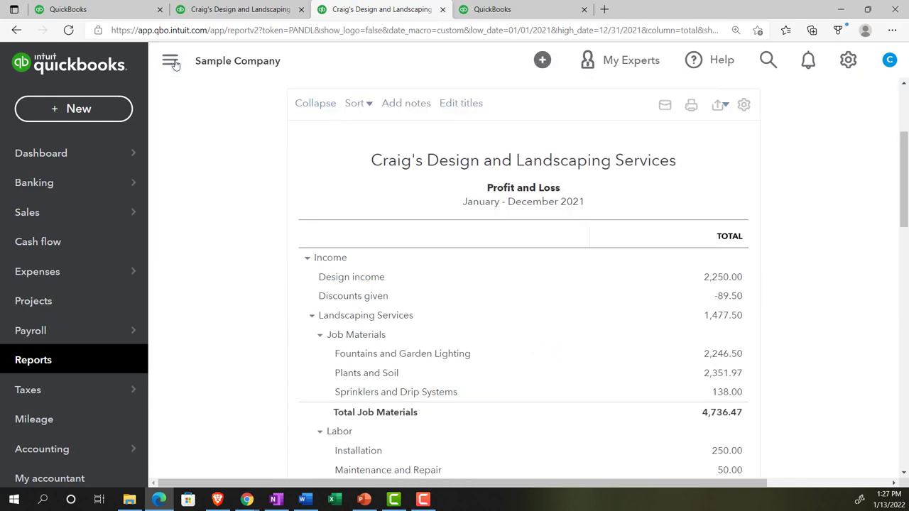
left_click(171, 62)
Find the Trial Balance report by name and open it in the fourth browser tab
left_click(483, 9)
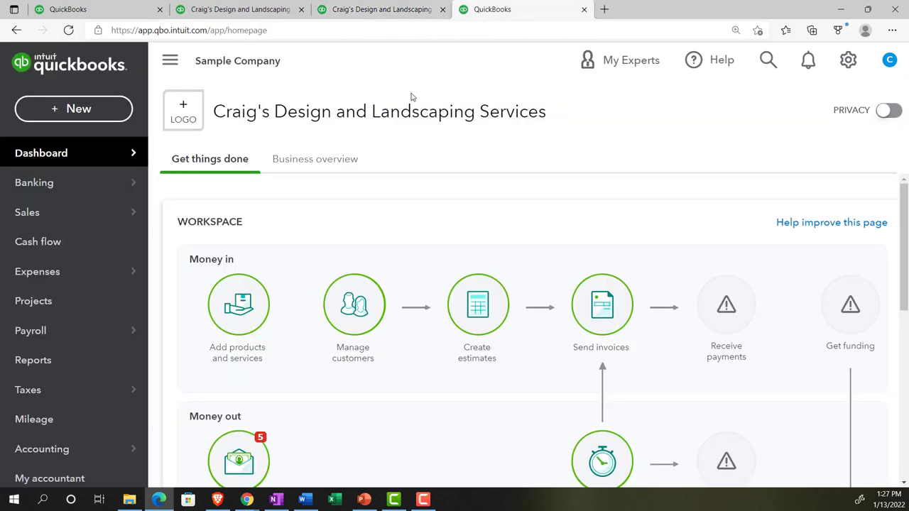
left_click(64, 361)
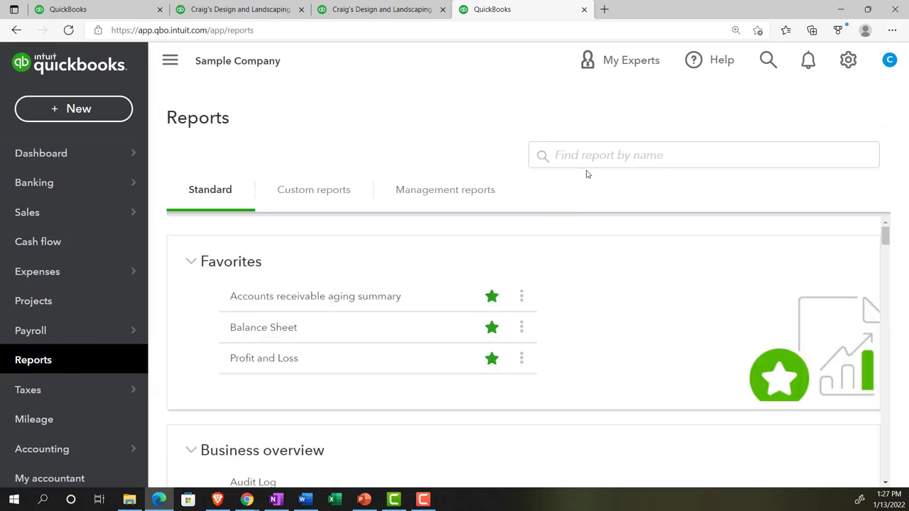
left_click(593, 153)
type("tria")
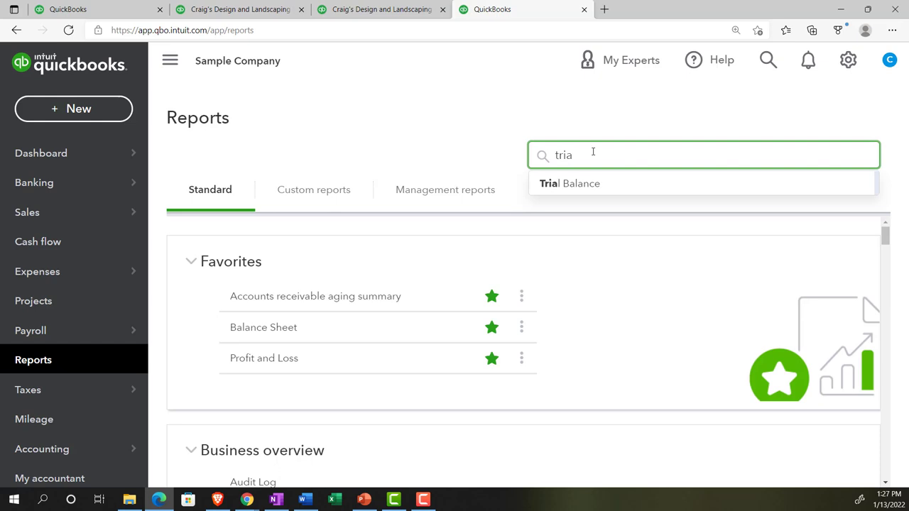
key("ctrl+a")
key("Down")
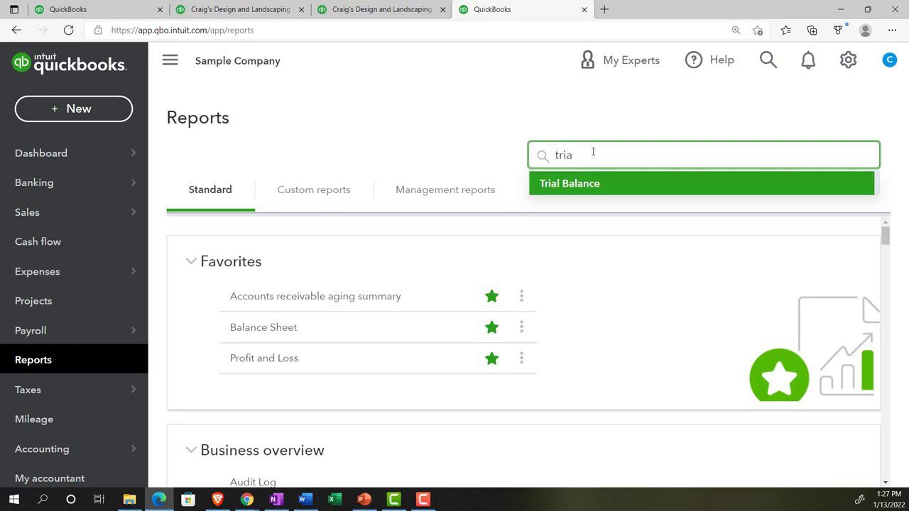
key("Return")
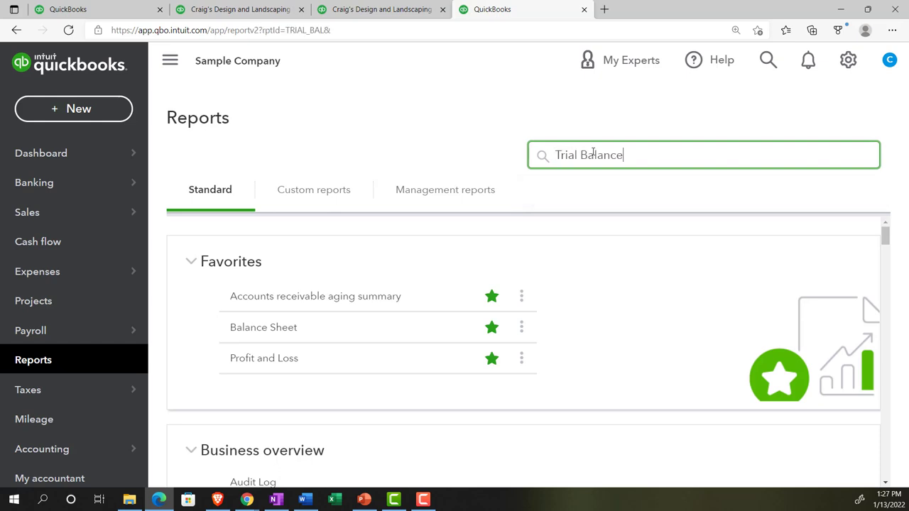
scroll(372, 129, "down", 3)
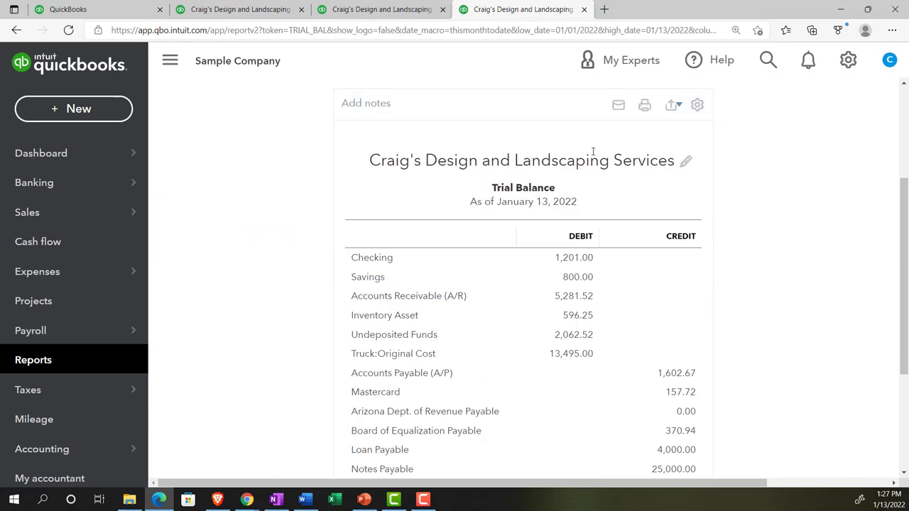
Collapse the navigation sidebar and run the Trial Balance report for 01/01/2021 through 12/31/2021
left_click(170, 61)
scroll(205, 227, "up", 3)
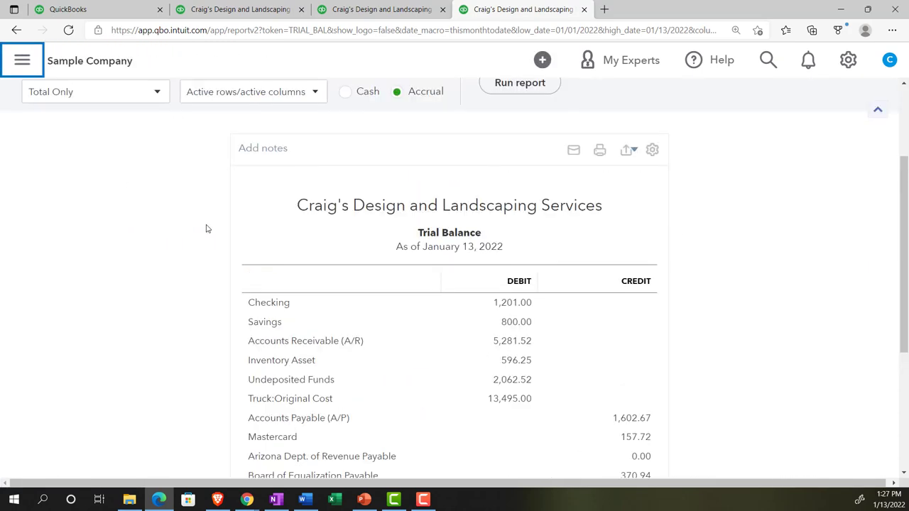
left_click_drag(259, 173, 132, 178)
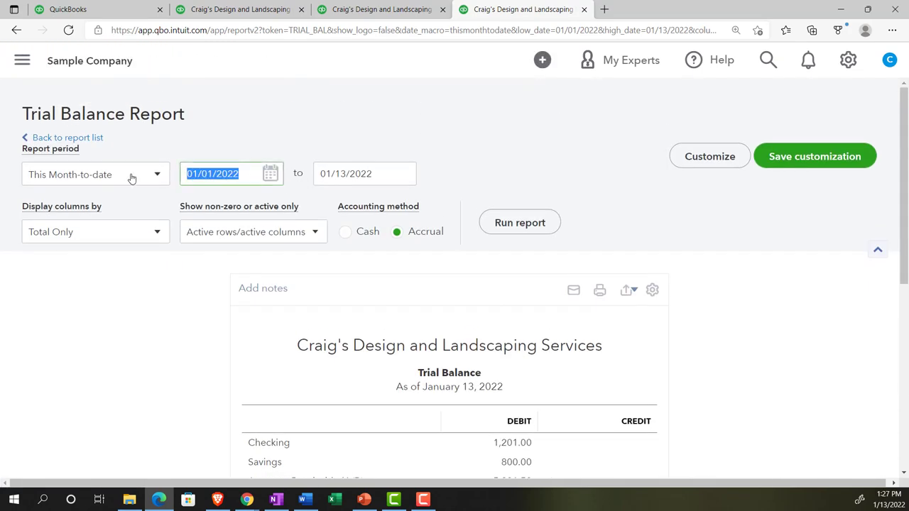
type("01012021")
key("Tab")
type("12/3")
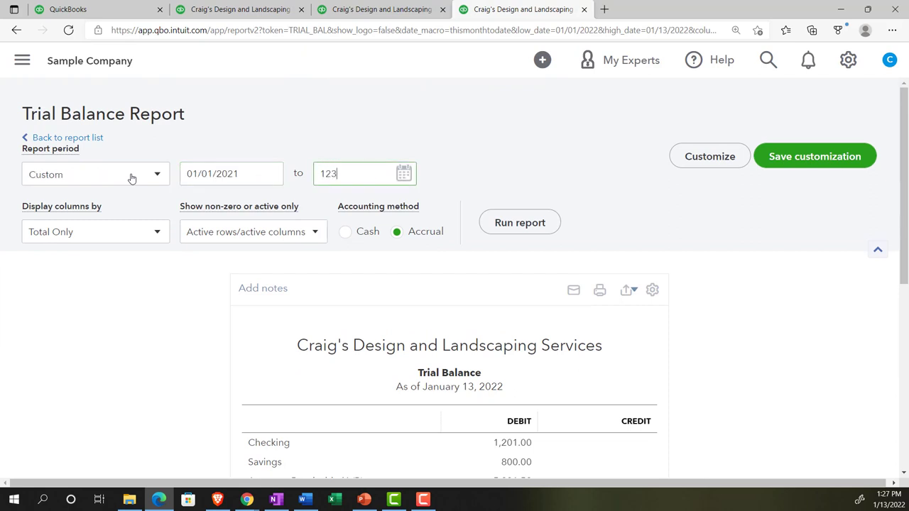
type("1/2021")
key("Tab")
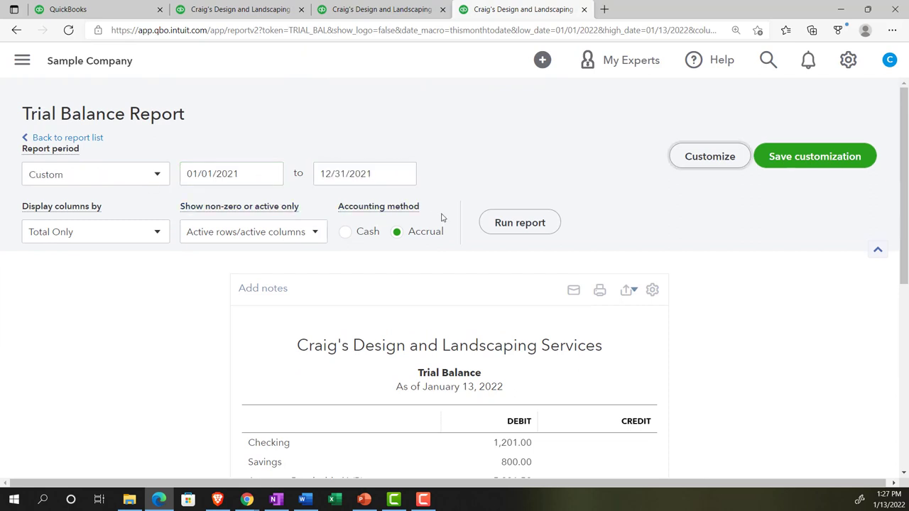
left_click(498, 221)
scroll(493, 223, "down", 3)
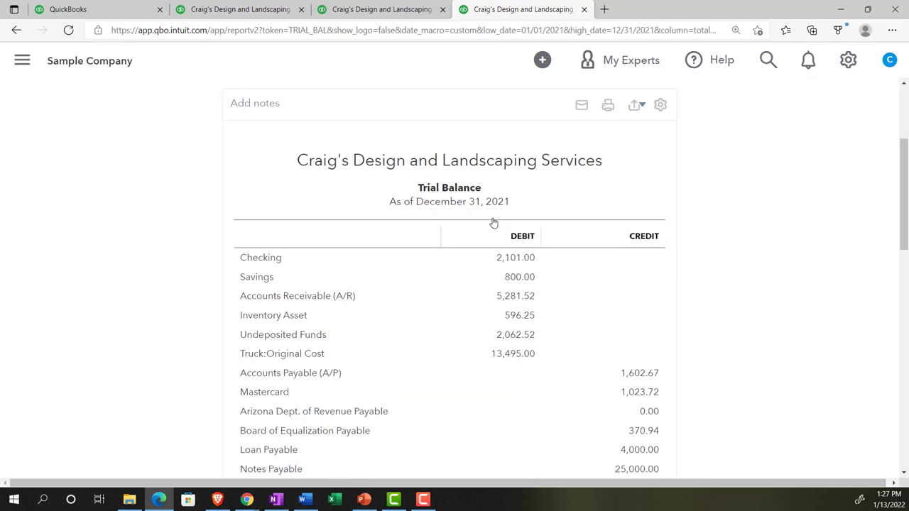
Return to the Balance Sheet report in the second browser tab
left_click(259, 16)
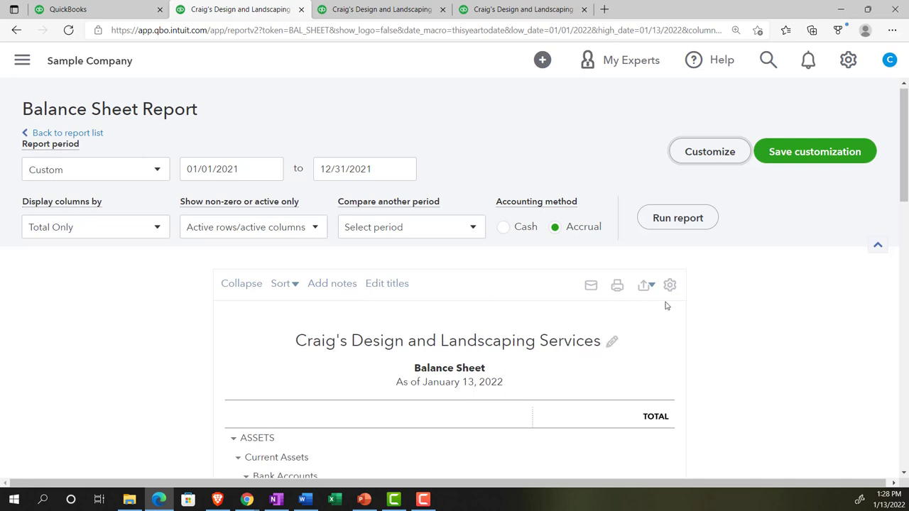
left_click(694, 159)
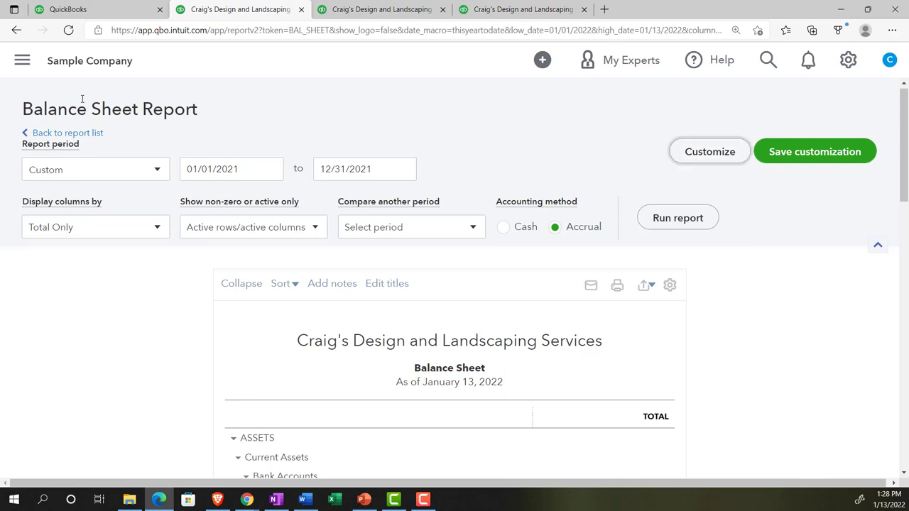
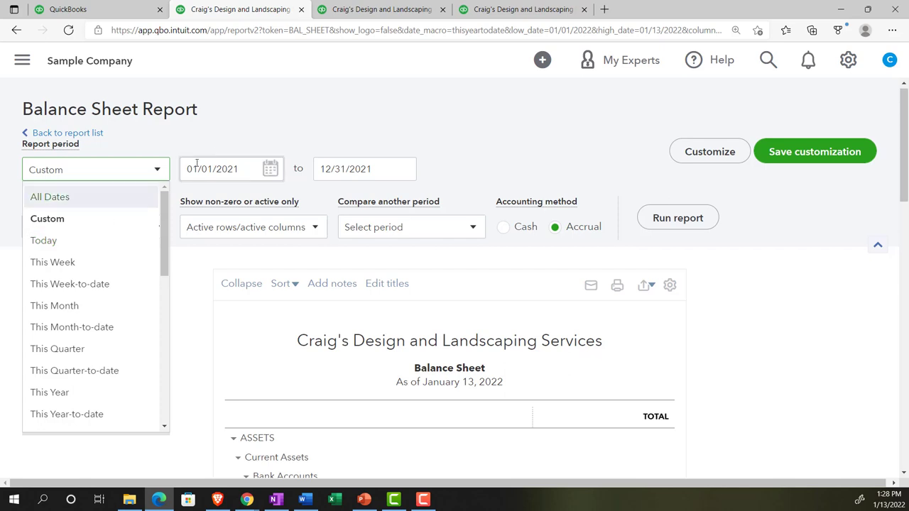
left_click(280, 104)
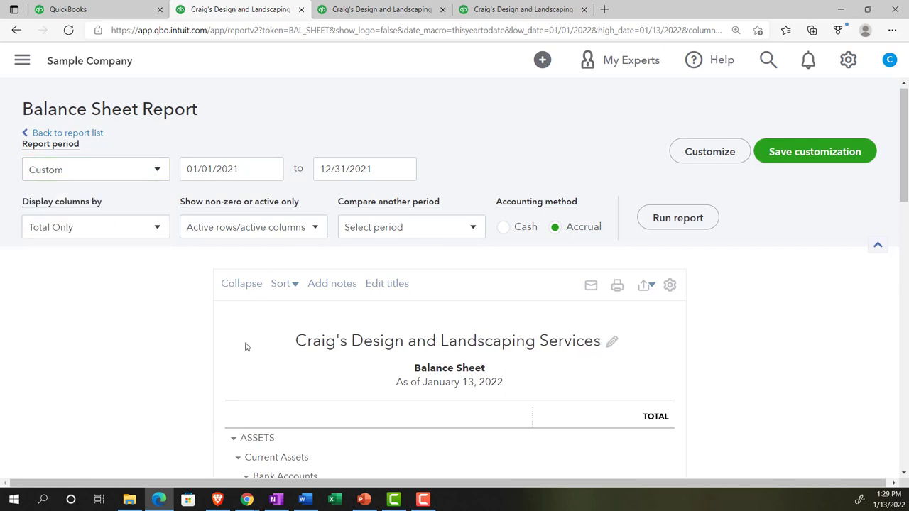
scroll(245, 347, "down", 1)
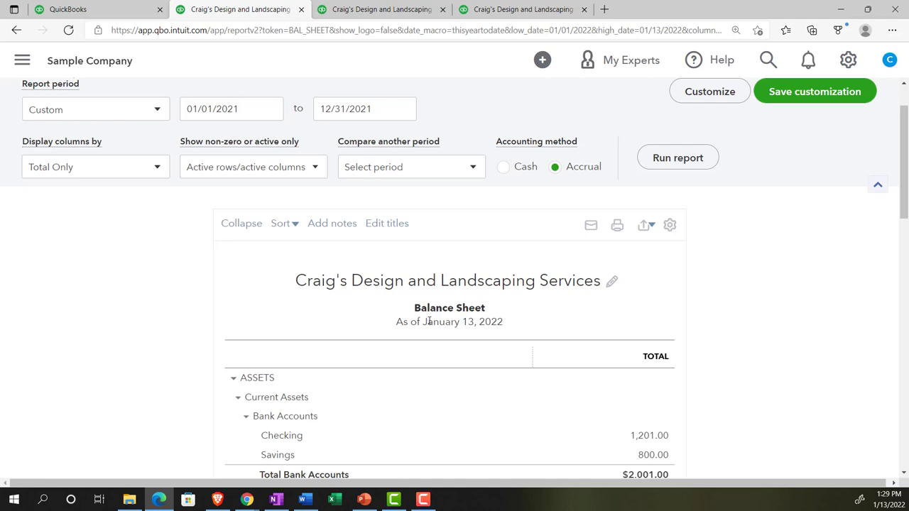
Run the Balance Sheet with 12/31/2021 as both start and end date, and review it down to total liabilities and equity
left_click(366, 108)
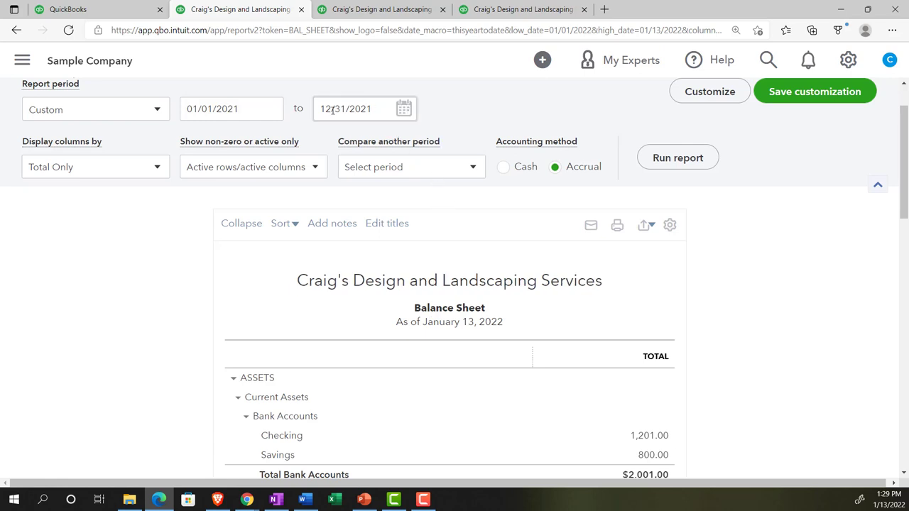
left_click(250, 113)
left_click_drag(250, 114, 157, 114)
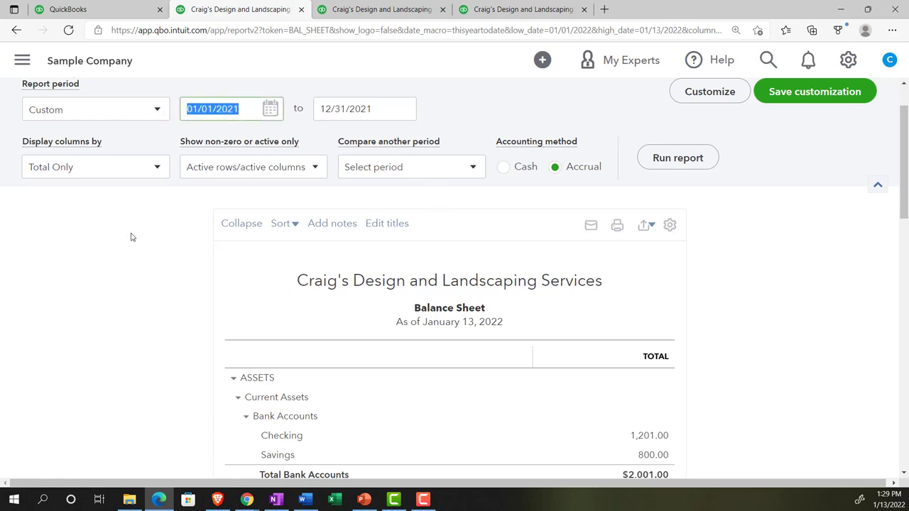
type("12/31/2021")
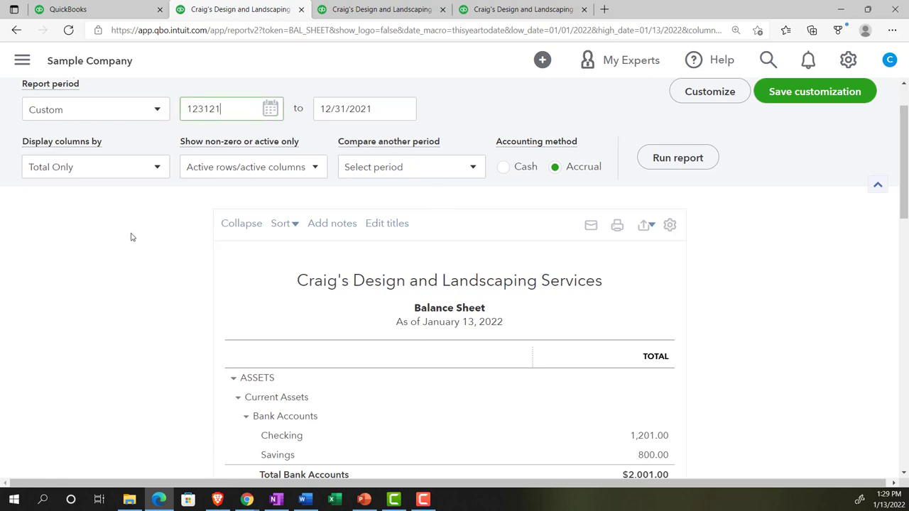
key("Tab")
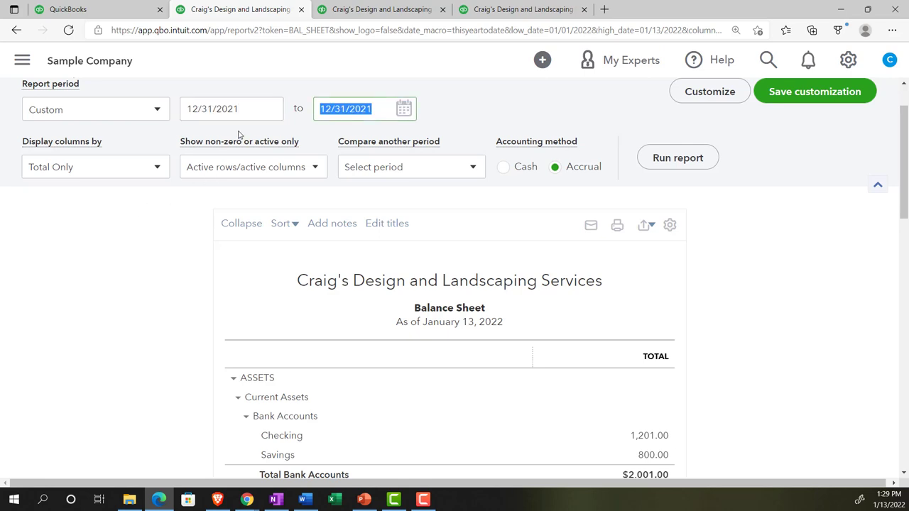
left_click(700, 153)
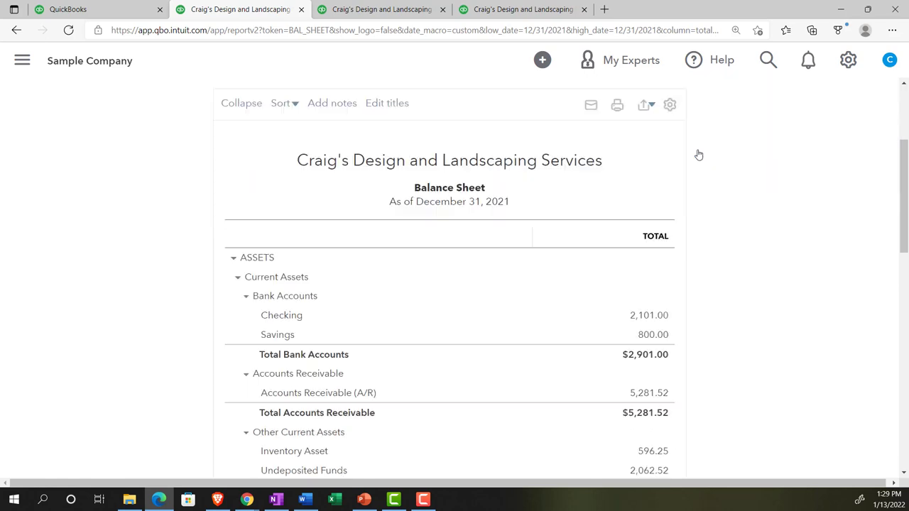
scroll(707, 272, "down", 4)
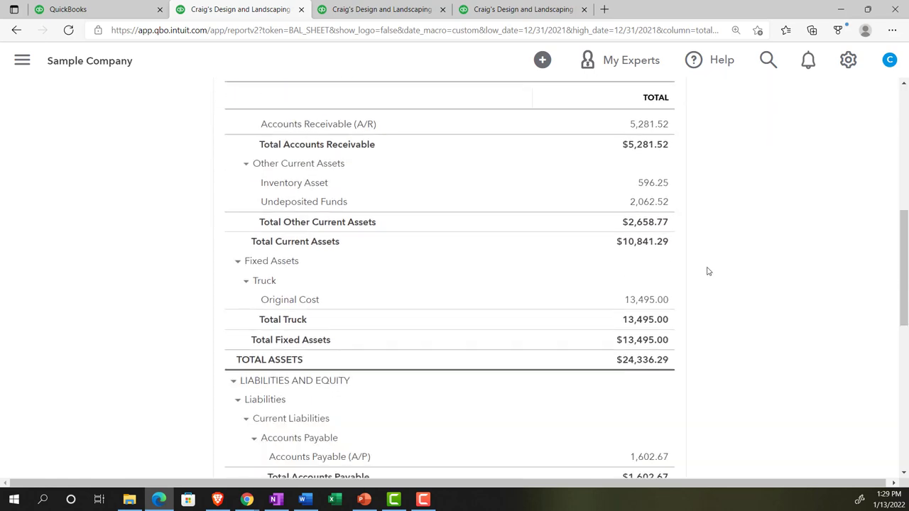
scroll(707, 271, "down", 1)
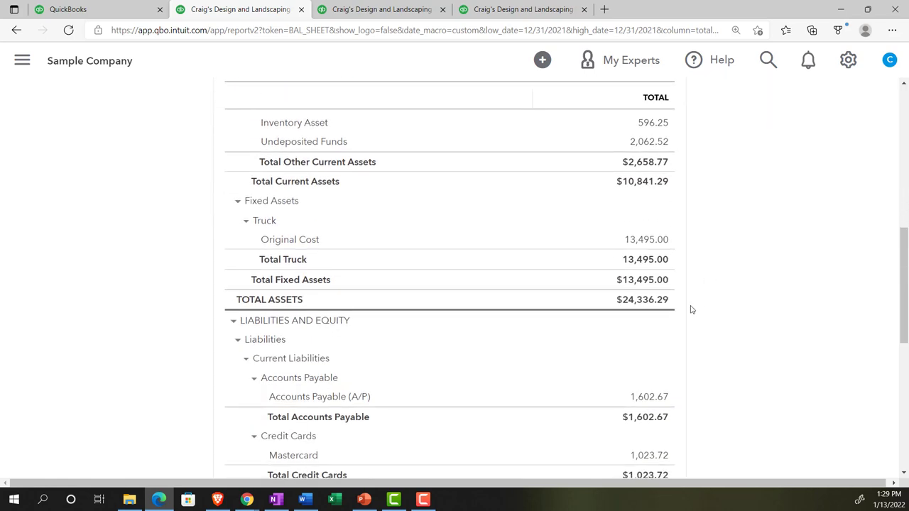
scroll(692, 310, "down", 6)
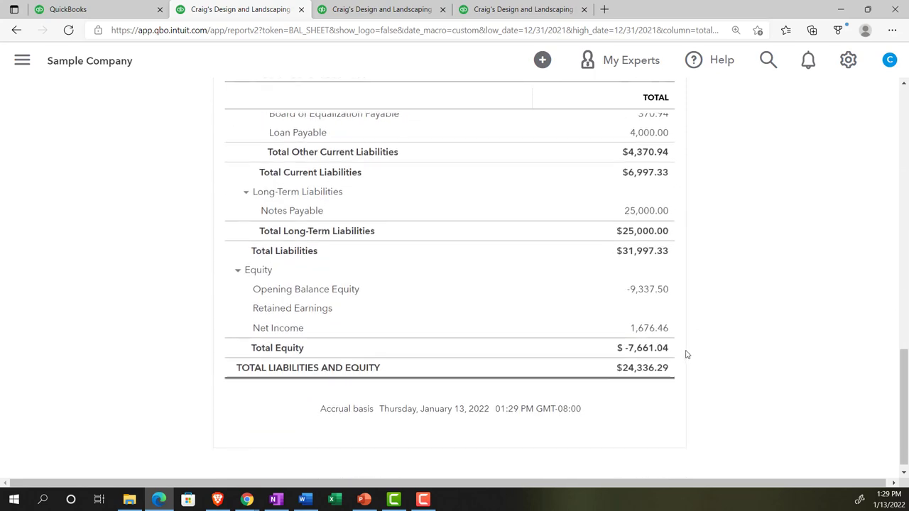
Set the Balance Sheet start date to 01/01/2021, rerun the report and review the asset section
scroll(684, 353, "up", 12)
left_click_drag(274, 177, 154, 205)
type("01/01/2021")
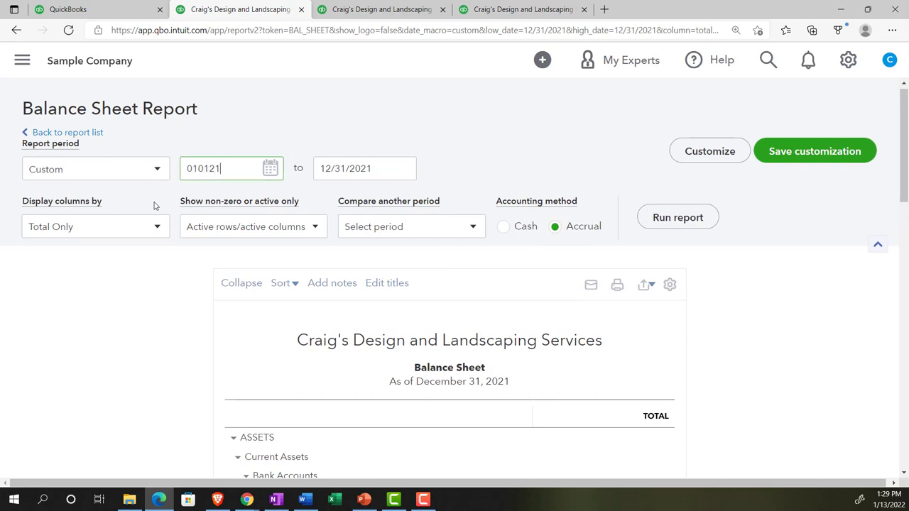
key("Tab")
left_click(665, 220)
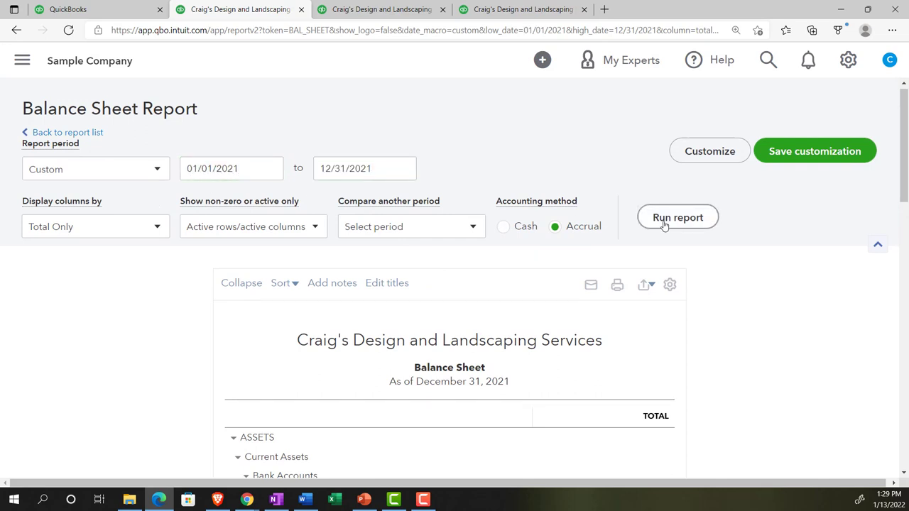
scroll(670, 228, "down", 2)
scroll(670, 228, "down", 3)
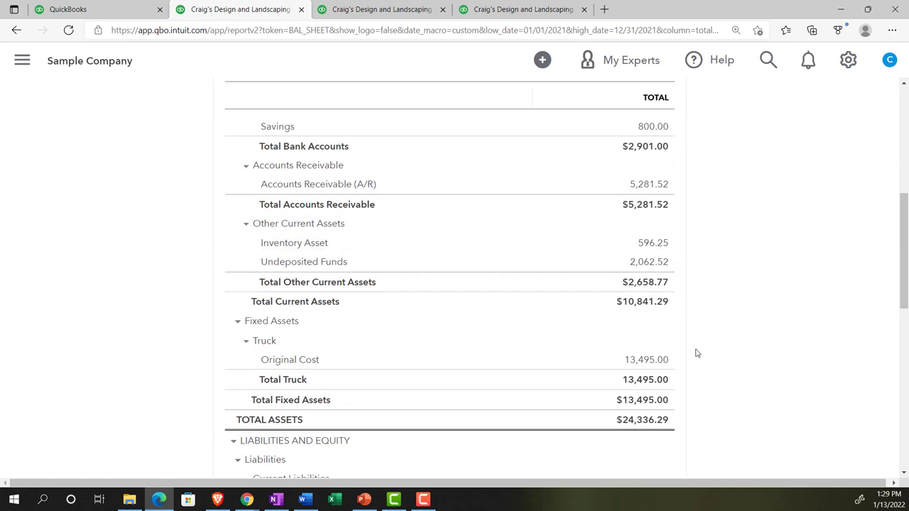
scroll(693, 415, "up", 6)
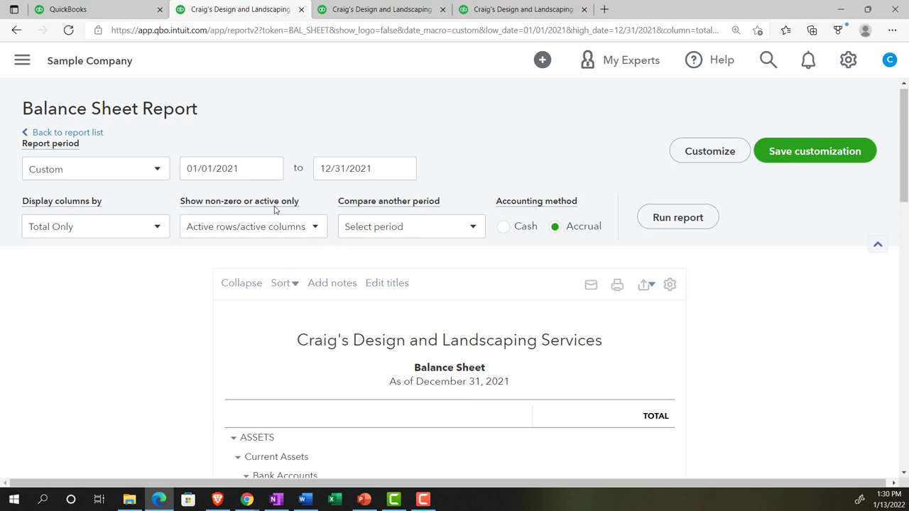
Change the Balance Sheet start date to 12/31/2021 and rerun the report
left_click(246, 168)
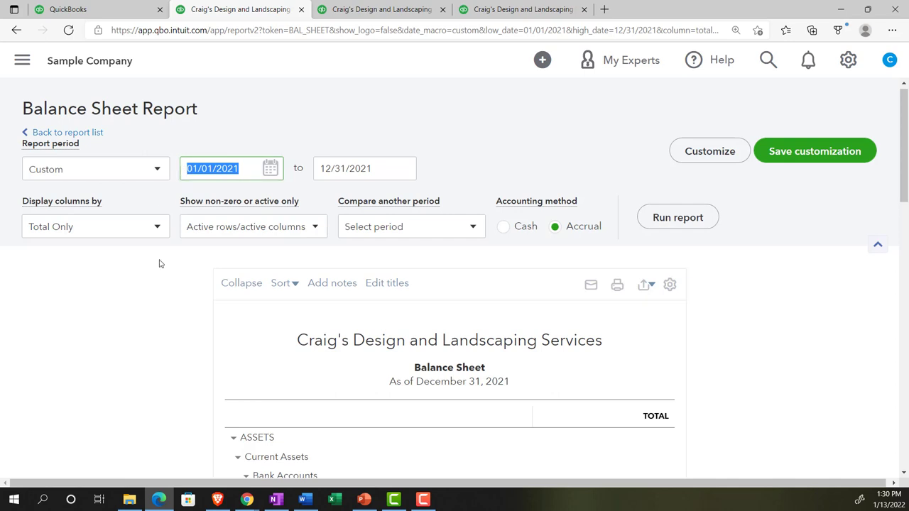
type("123122")
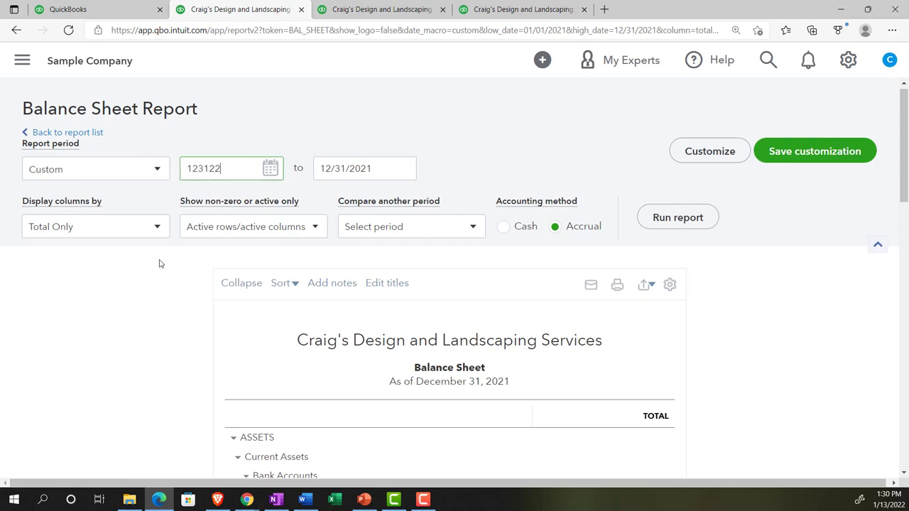
key("BackSpace")
type("021")
key("Tab")
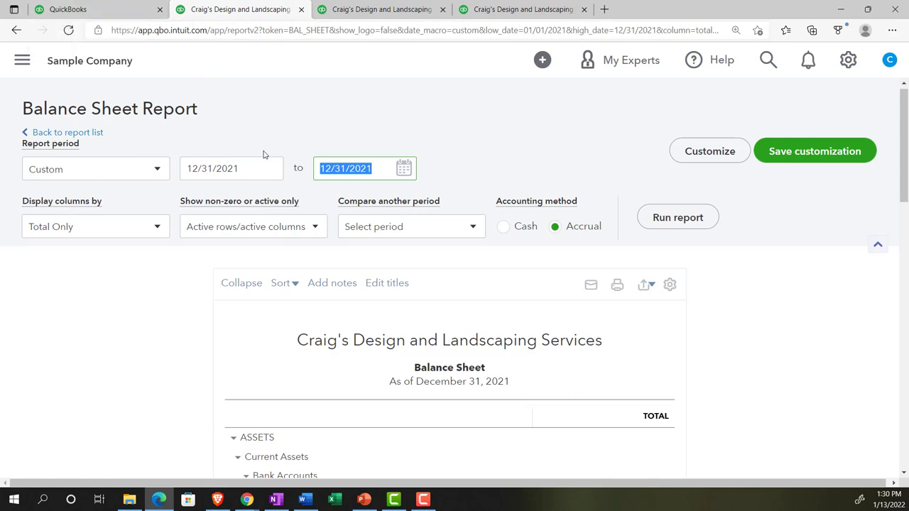
left_click(653, 220)
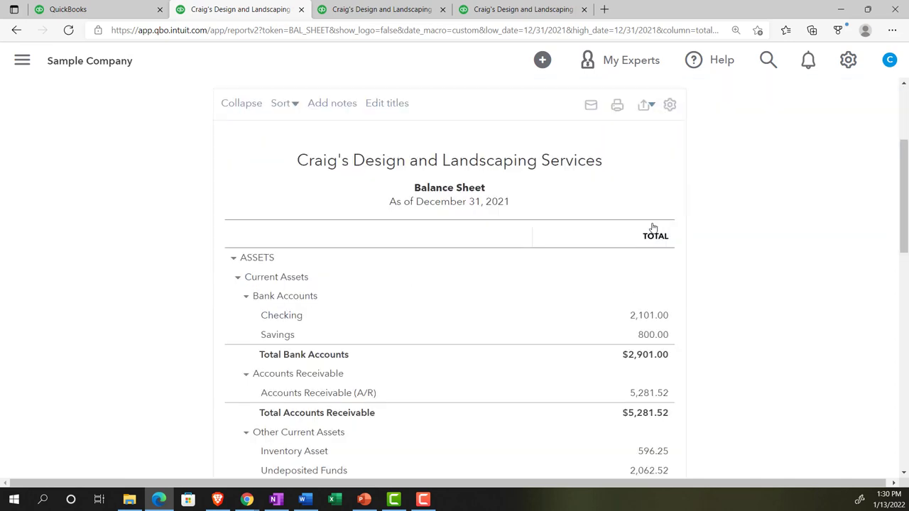
Reload the Balance Sheet page and collapse the navigation sidebar
left_click(69, 32)
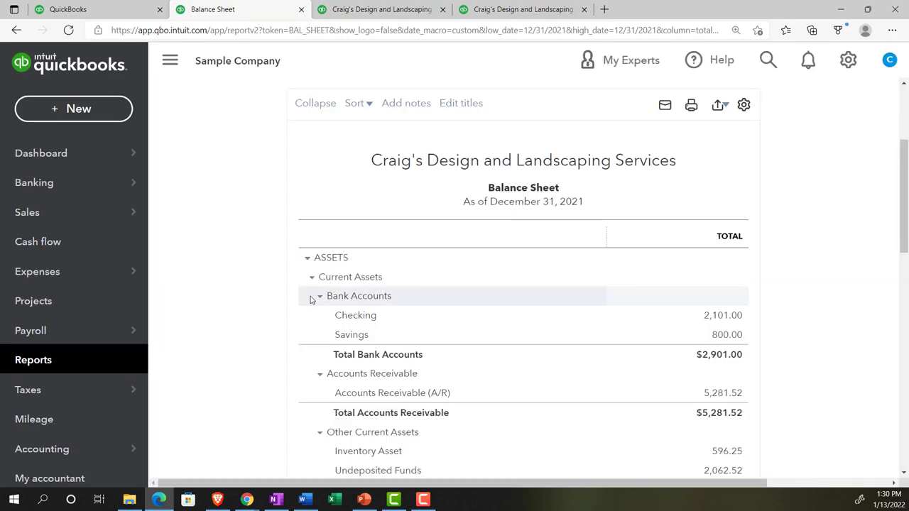
left_click(169, 61)
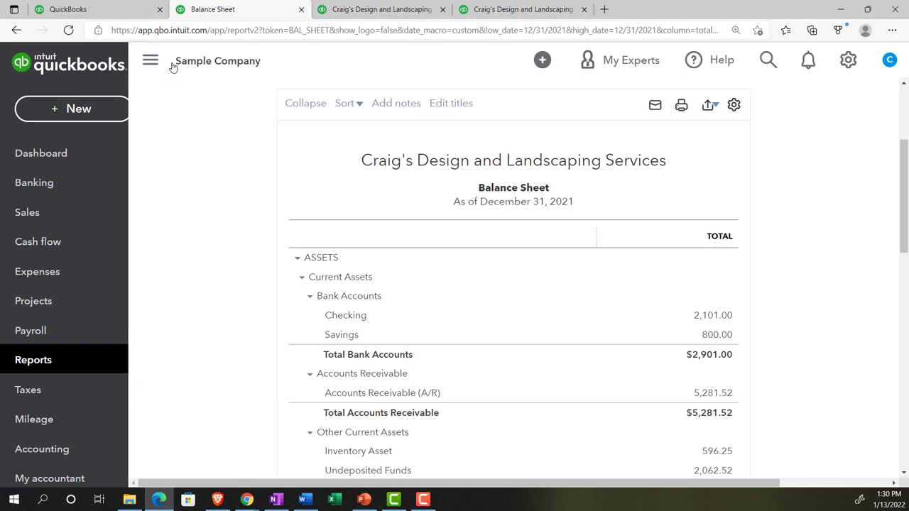
scroll(171, 215, "up", 2)
scroll(183, 264, "down", 3)
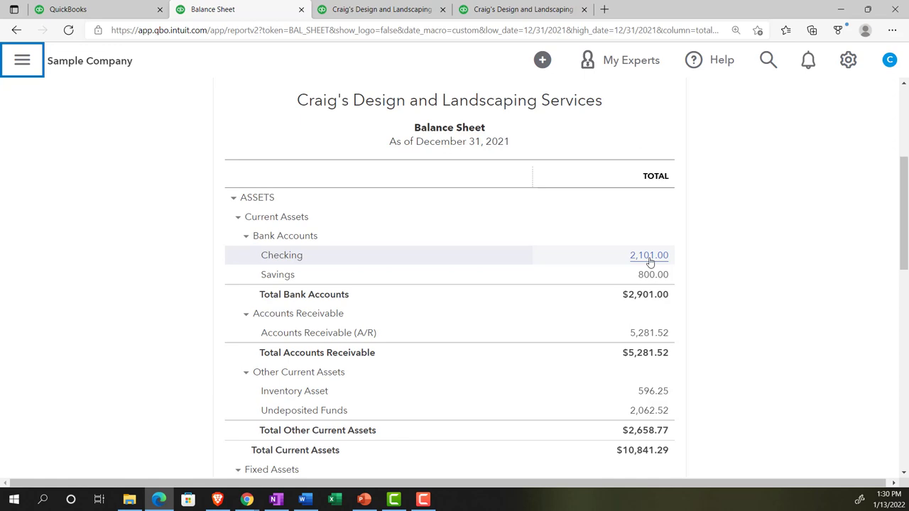
Drill into the Checking balance to examine its transaction report, and return to the Balance Sheet summary
left_click(649, 257)
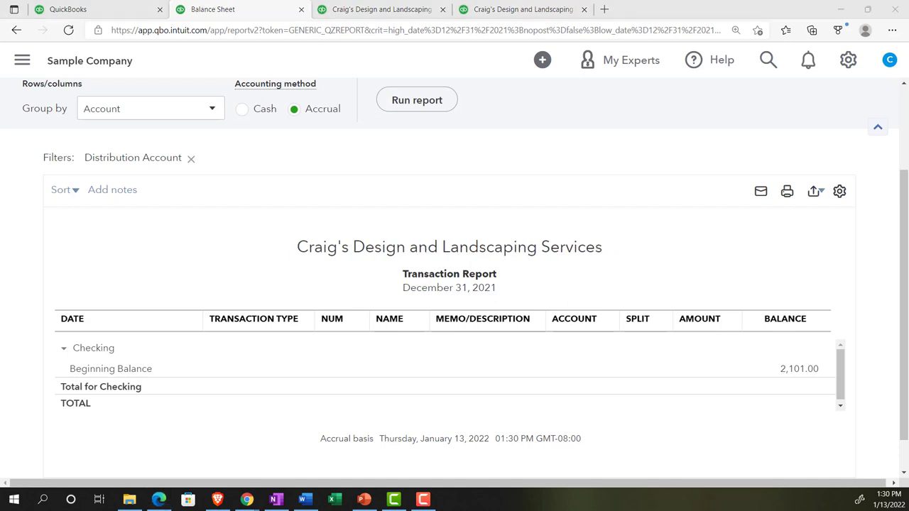
left_click(547, 285)
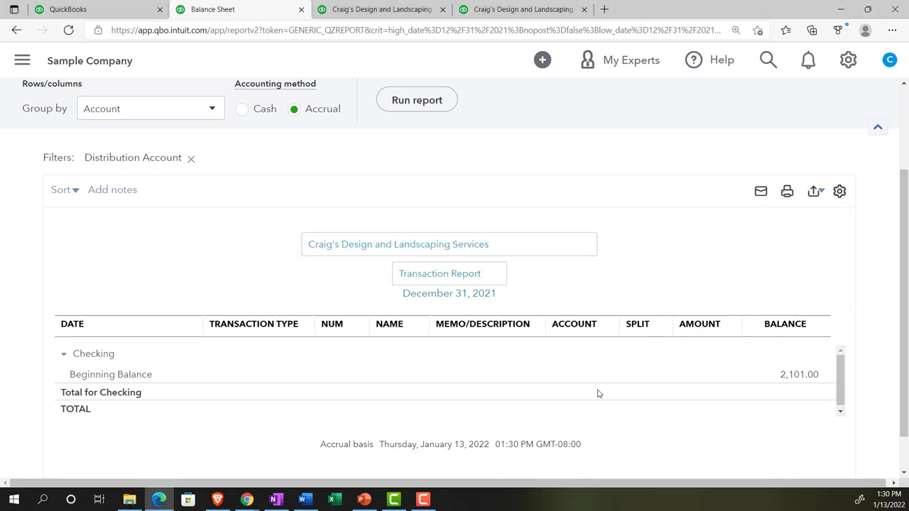
scroll(135, 341, "up", 2)
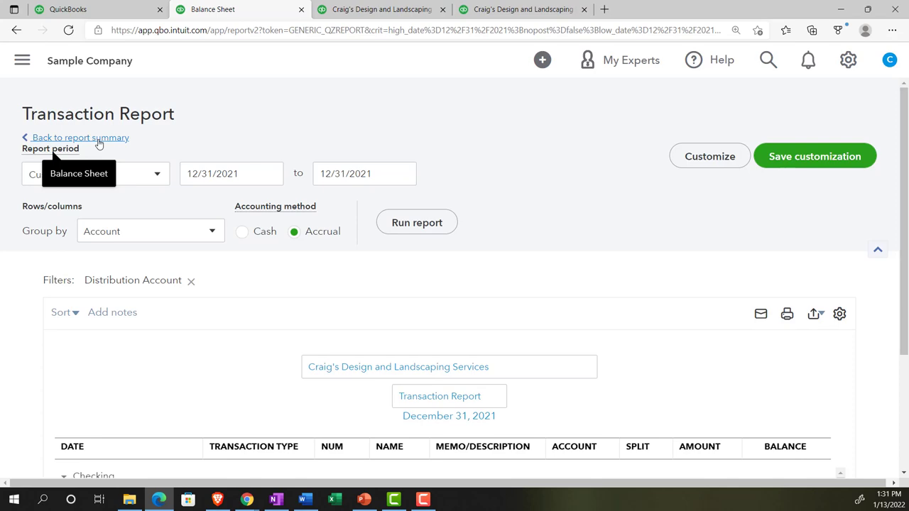
left_click(98, 140)
scroll(104, 152, "down", 3)
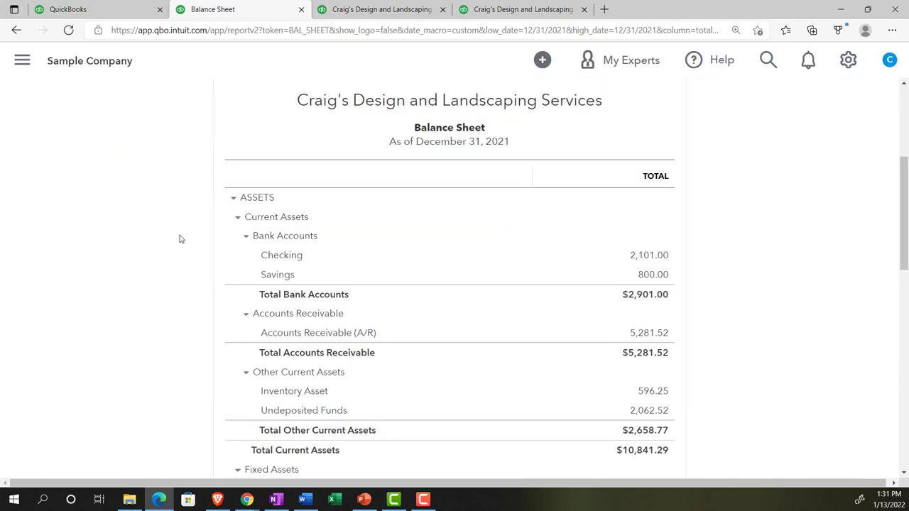
Set the Balance Sheet start date back to 01/01/2021 and rerun the report
scroll(179, 239, "up", 3)
left_click_drag(238, 169, 175, 264)
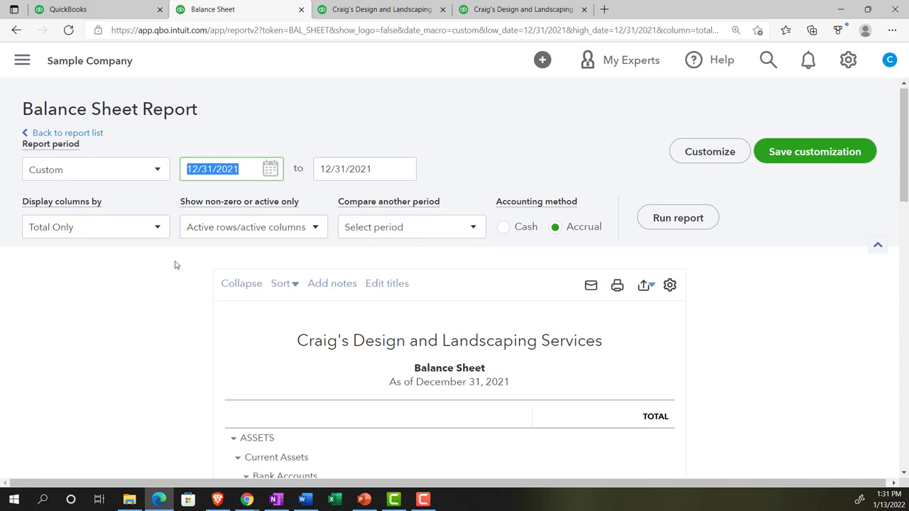
type("01/01/")
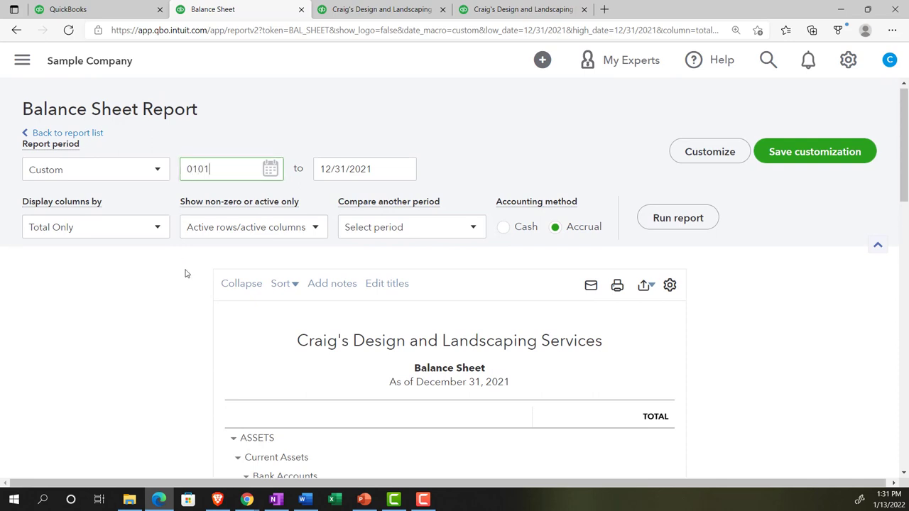
type("2021")
key("Tab")
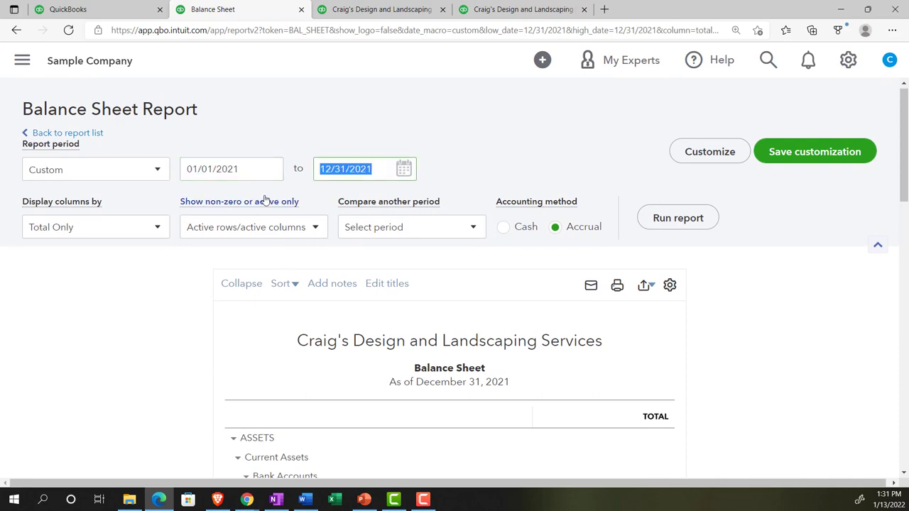
left_click(649, 215)
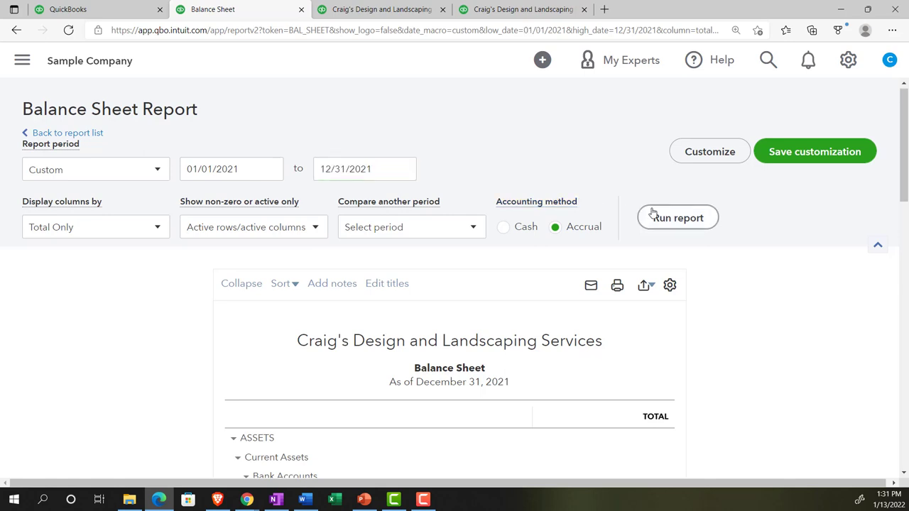
Drill into the Checking balance, examine its 2021 transactions from first to last, and return to the Balance Sheet summary
scroll(652, 213, "down", 3)
scroll(653, 213, "down", 1)
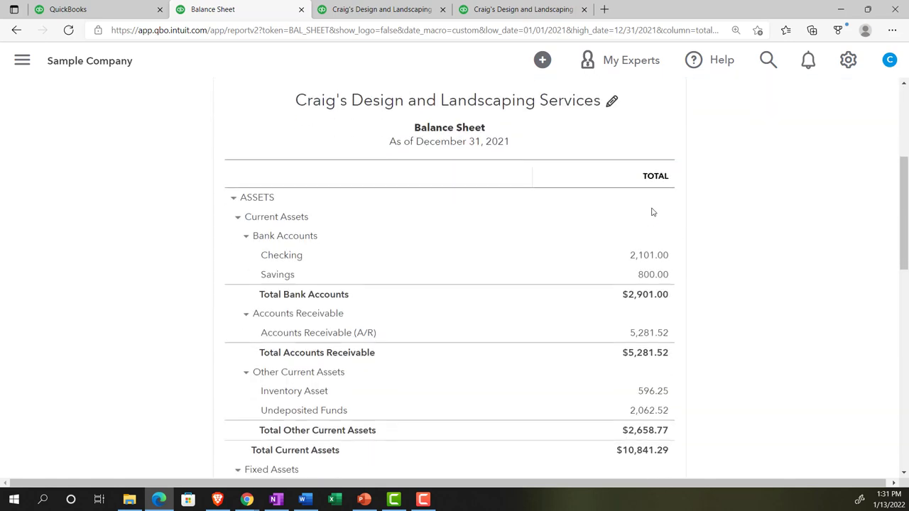
left_click(659, 261)
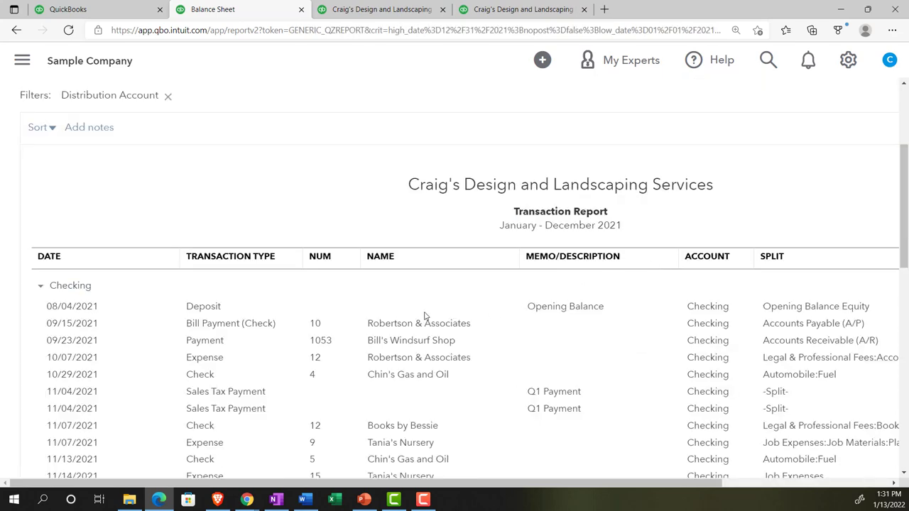
scroll(425, 315, "down", 1)
scroll(425, 316, "down", 8)
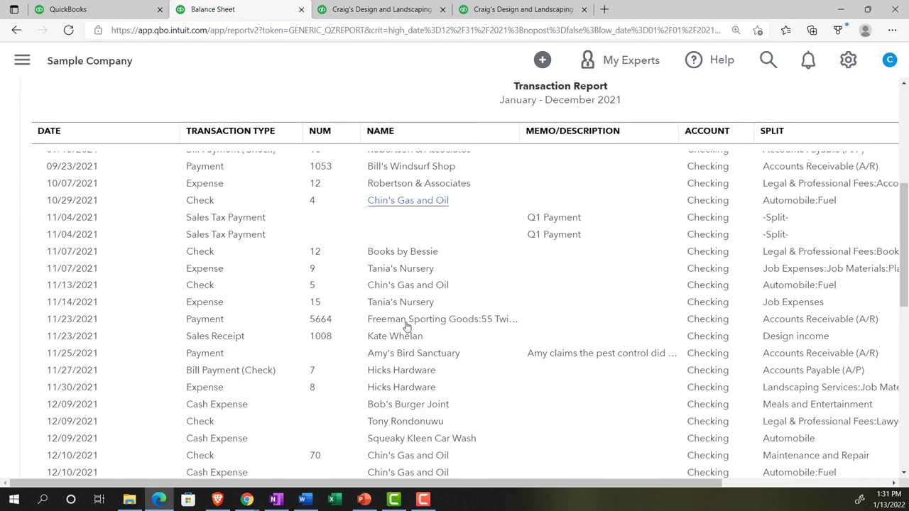
scroll(406, 325, "down", 4)
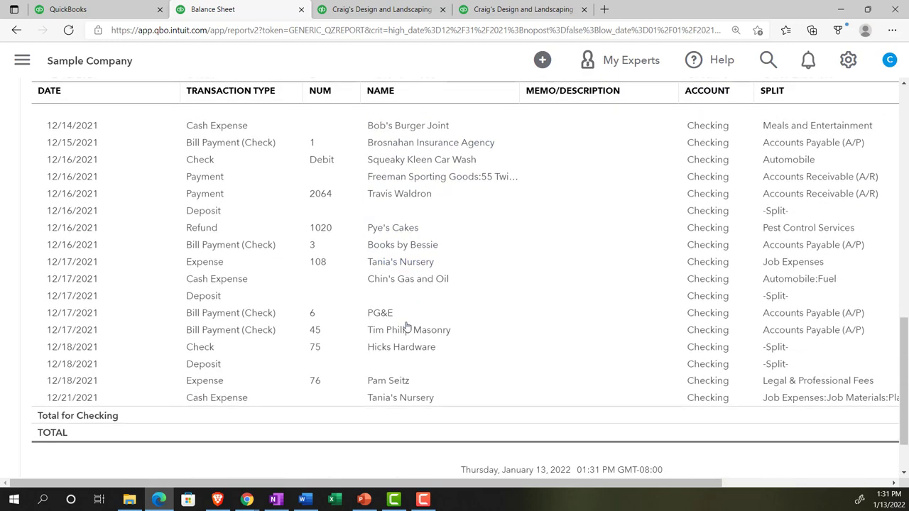
scroll(406, 326, "up", 10)
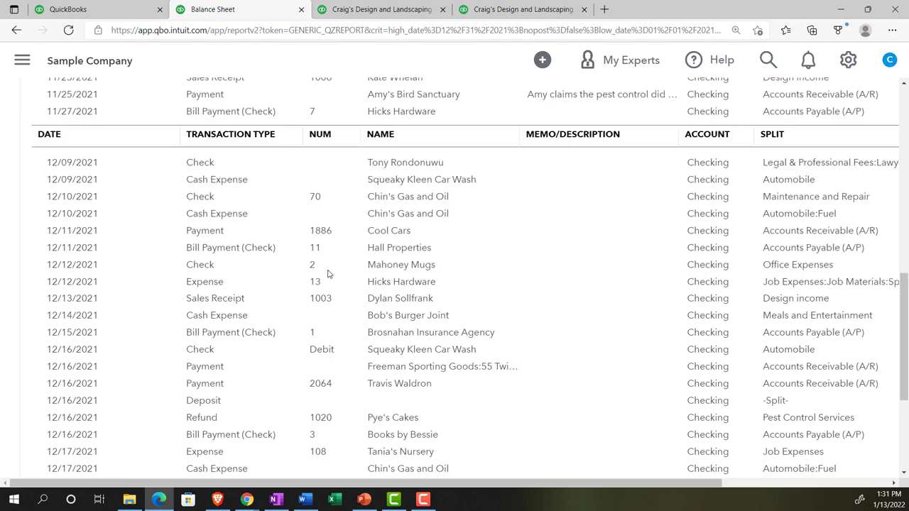
scroll(320, 276, "up", 3)
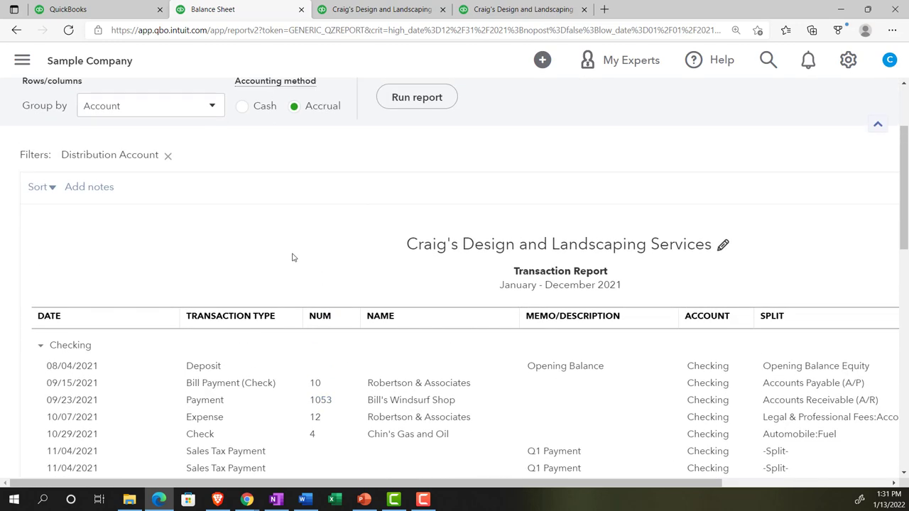
scroll(292, 259, "up", 2)
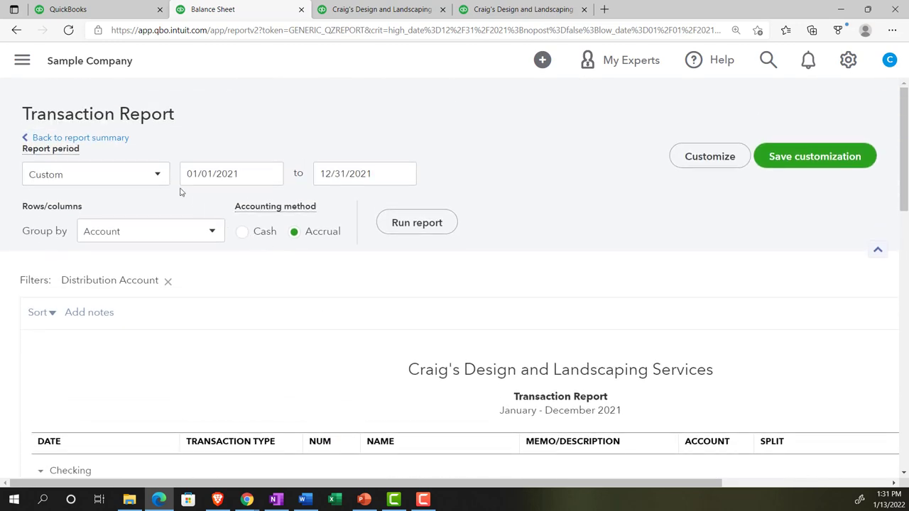
left_click(109, 140)
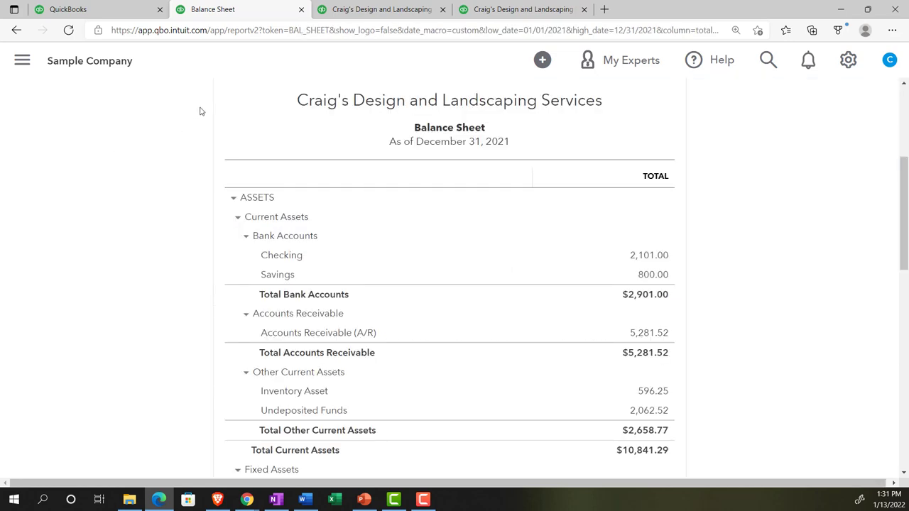
Switch to the Profit and Loss report and review it from its date range down to net income
left_click(353, 10)
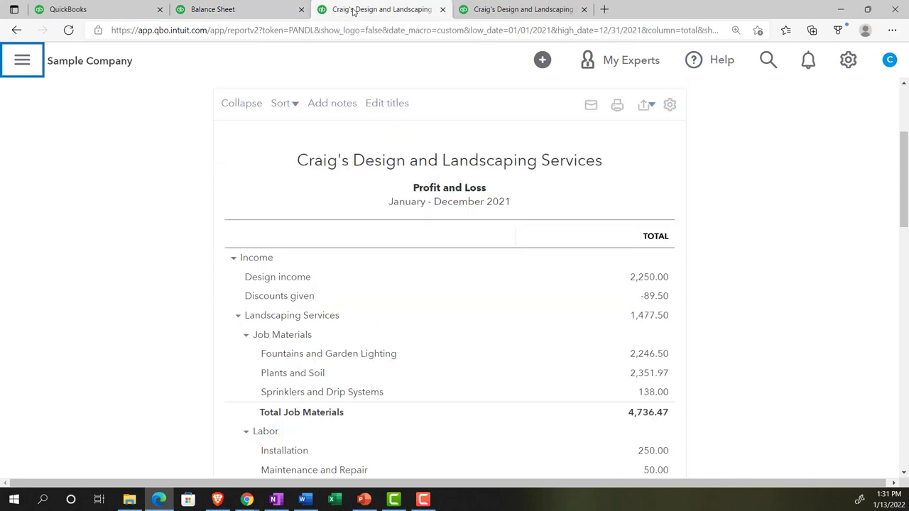
scroll(209, 334, "up", 3)
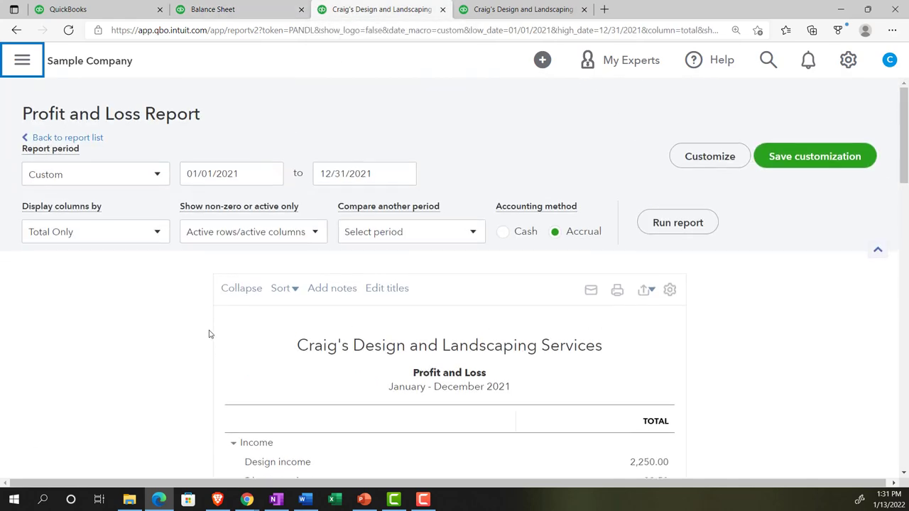
scroll(237, 248, "down", 15)
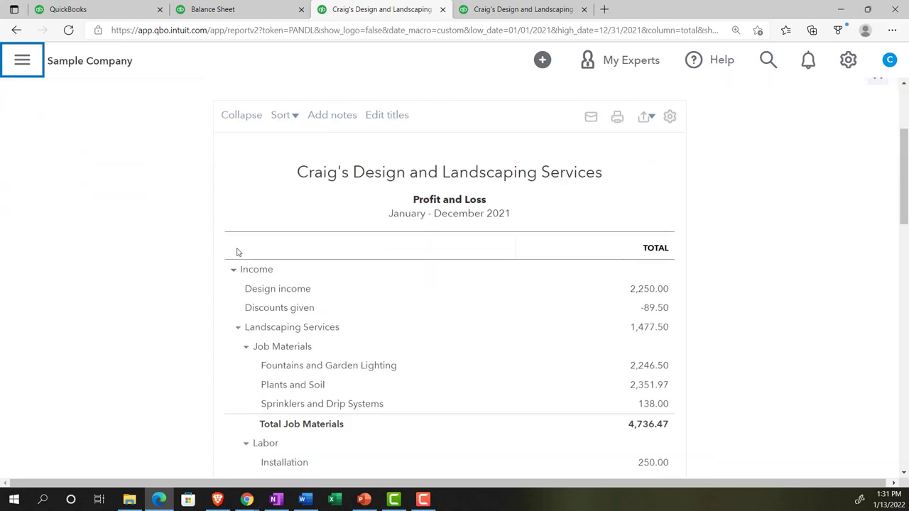
scroll(239, 260, "down", 2)
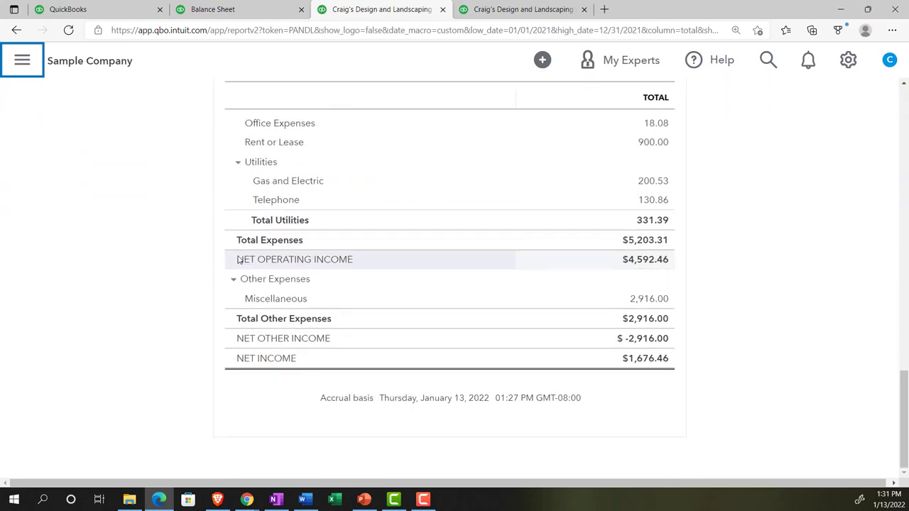
Change the Profit and Loss start date to 12/31/2021 and rerun the report for that single day
scroll(237, 282, "up", 15)
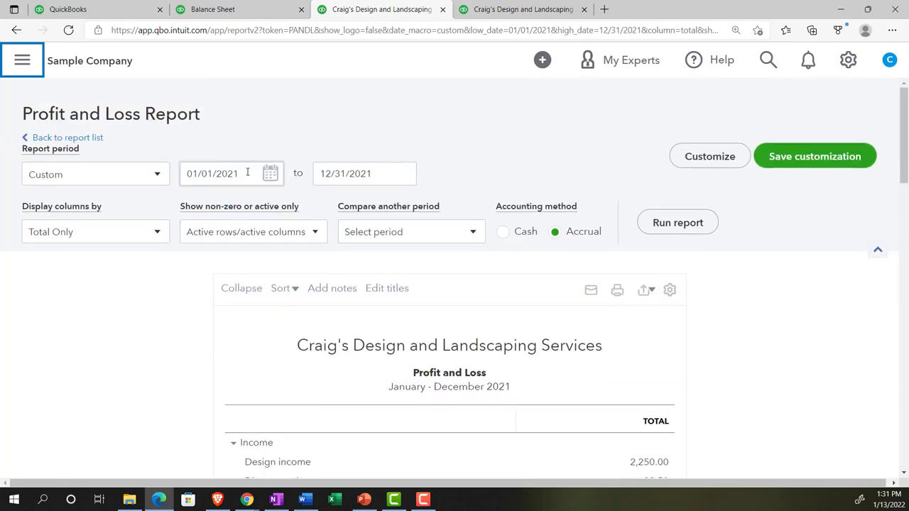
left_click_drag(247, 172, 148, 170)
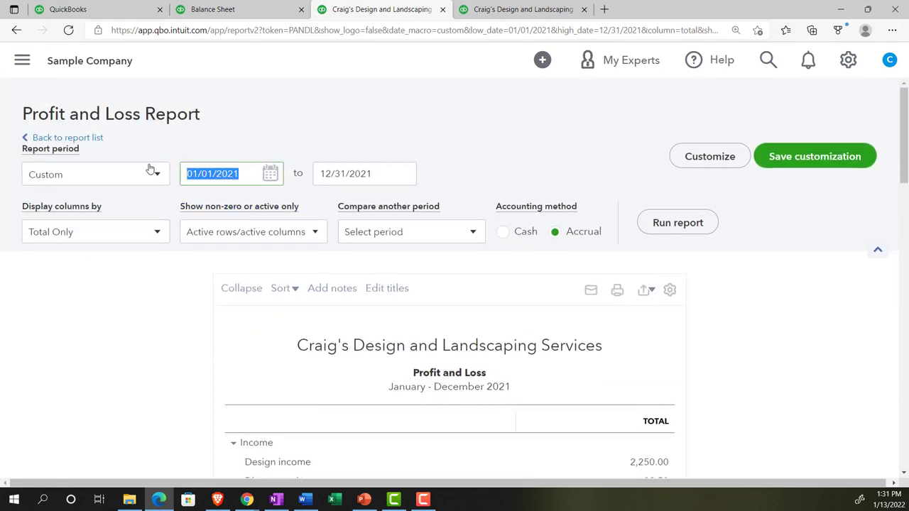
type("12/31/2021")
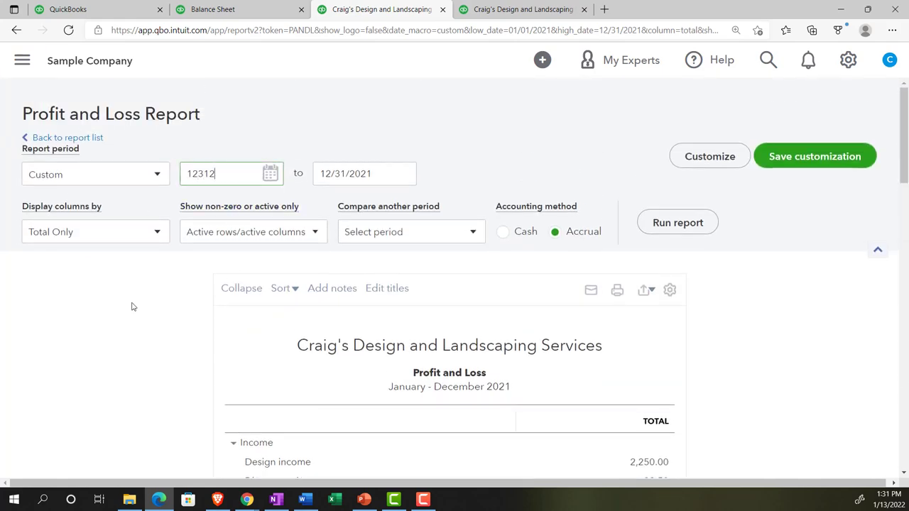
key("Tab")
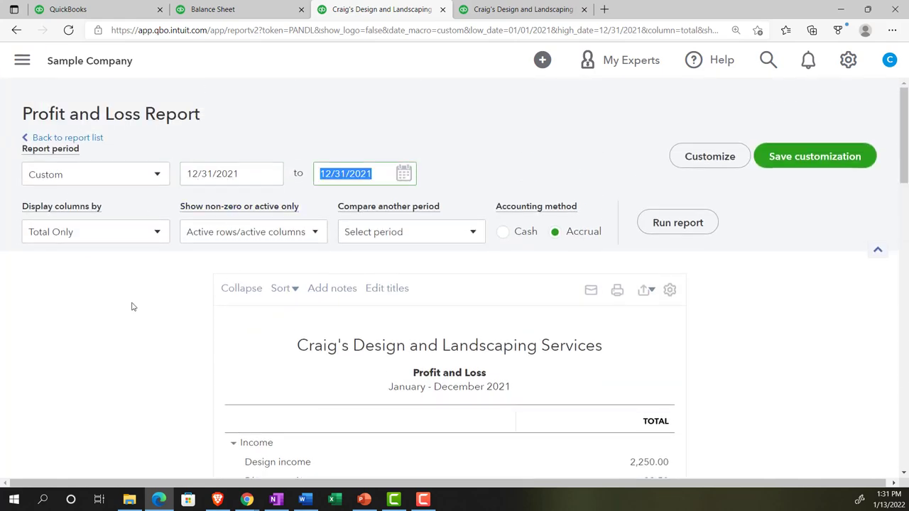
left_click(647, 231)
scroll(657, 259, "down", 1)
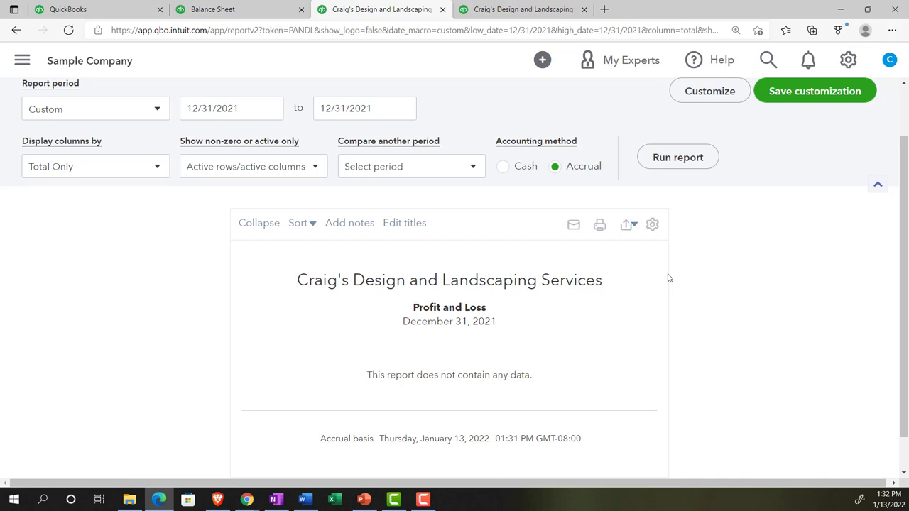
Restore the Profit and Loss start date to 01/01/2021 and rerun the report
left_click(260, 112)
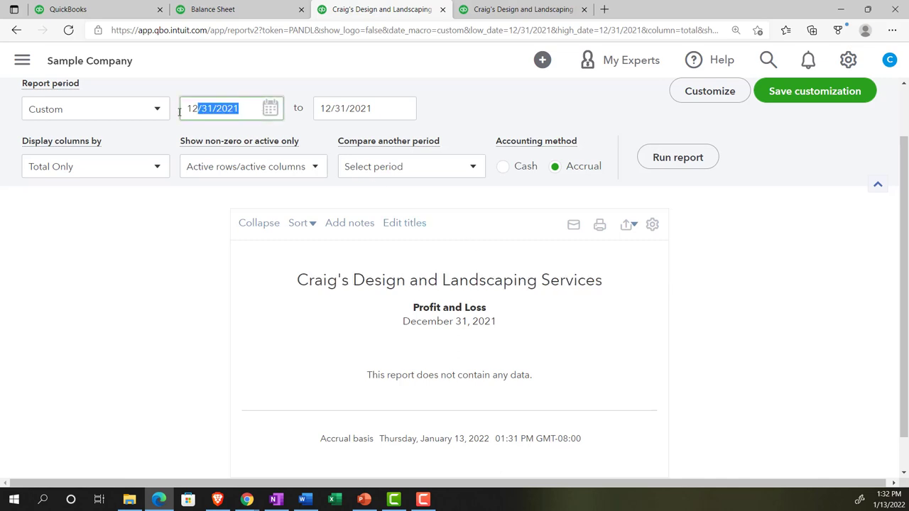
type("01012021")
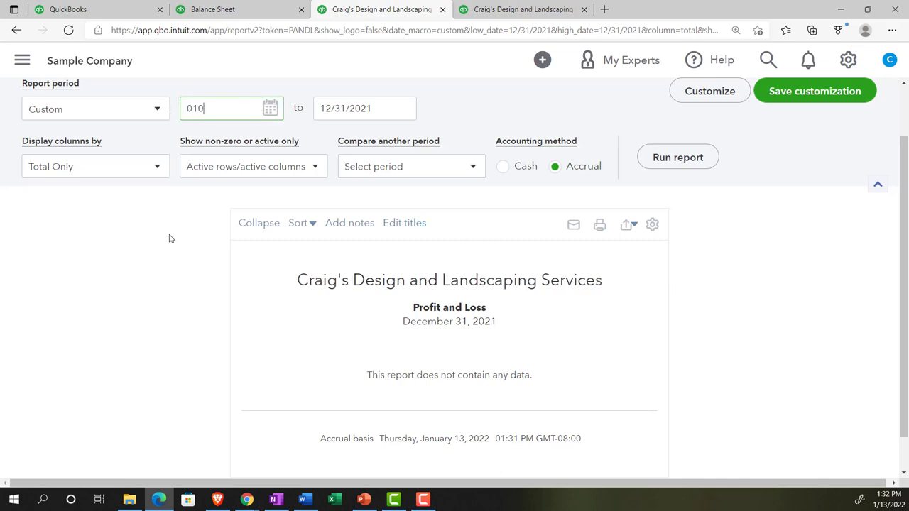
key("Tab")
left_click(169, 239)
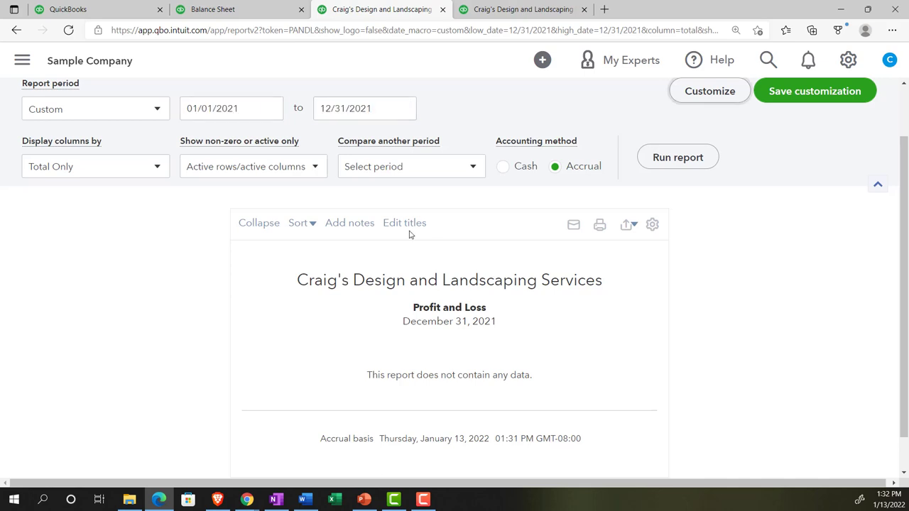
left_click(680, 163)
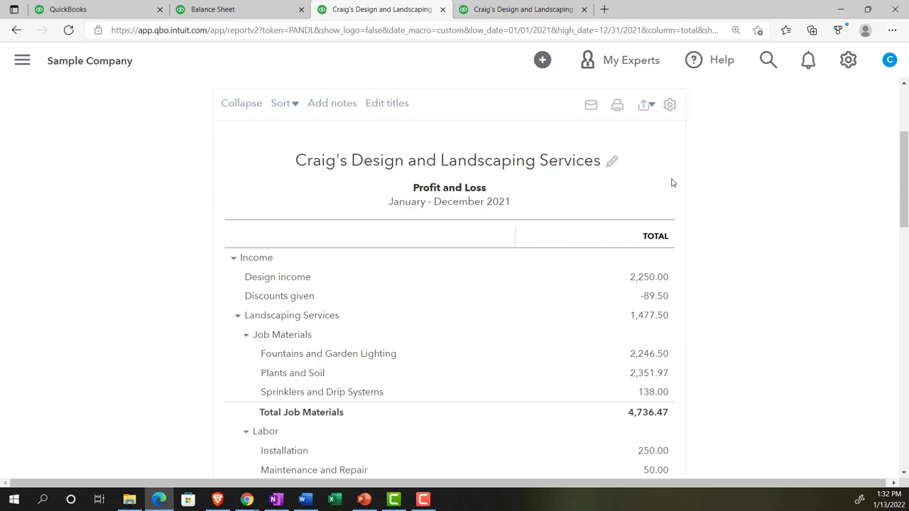
scroll(672, 182, "up", 3)
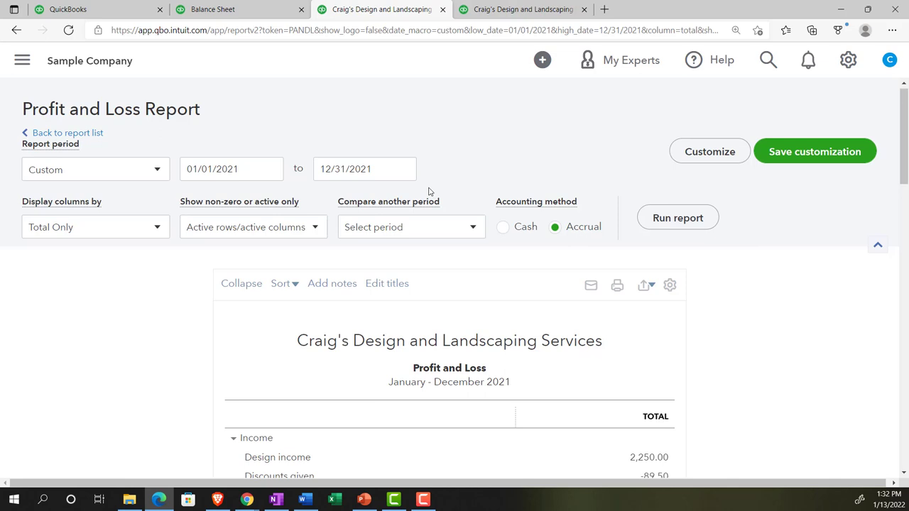
Switch to the Balance Sheet, set its report period to Today and rerun it
left_click(244, 10)
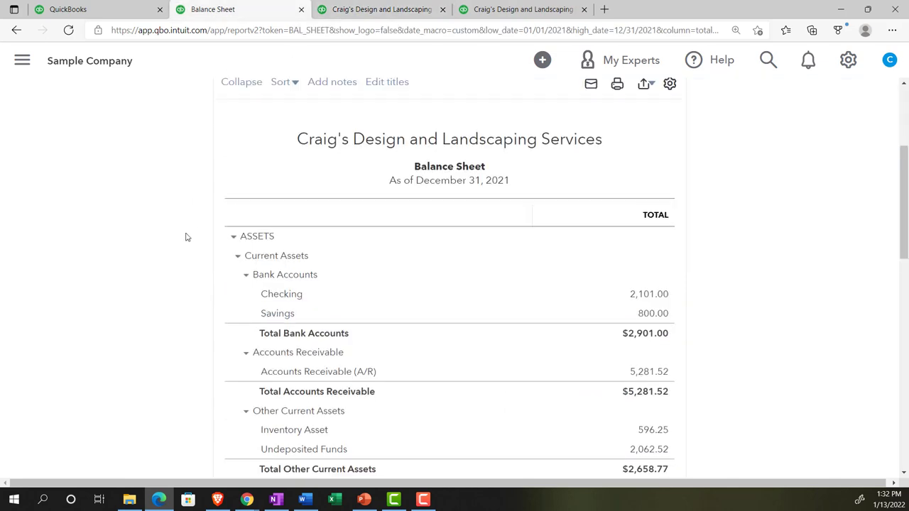
scroll(187, 236, "up", 3)
left_click(158, 171)
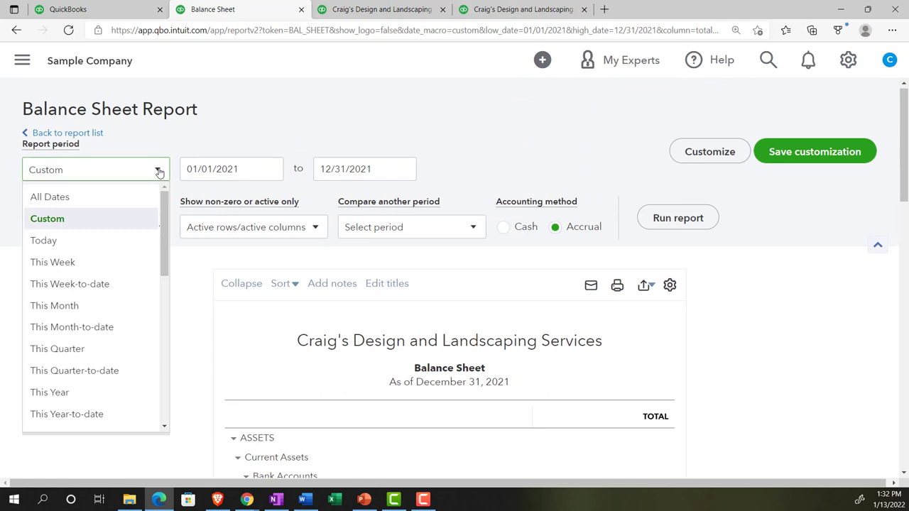
left_click(69, 243)
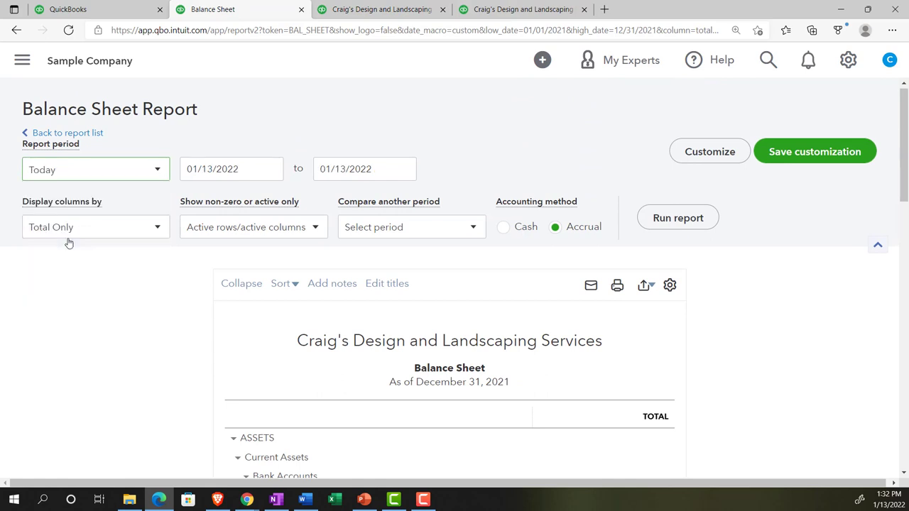
left_click(663, 226)
scroll(666, 229, "down", 3)
scroll(174, 300, "up", 3)
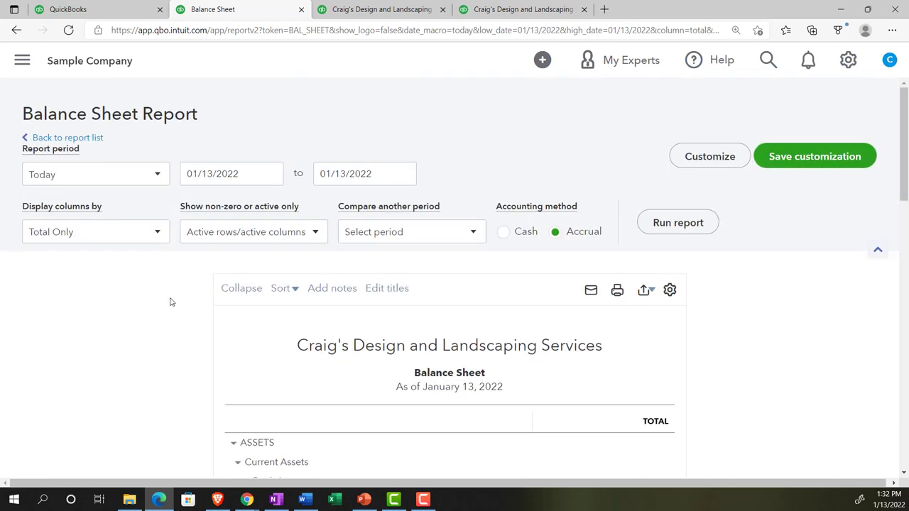
Set the Balance Sheet report period to This Week and rerun the report
left_click(154, 175)
left_click(91, 267)
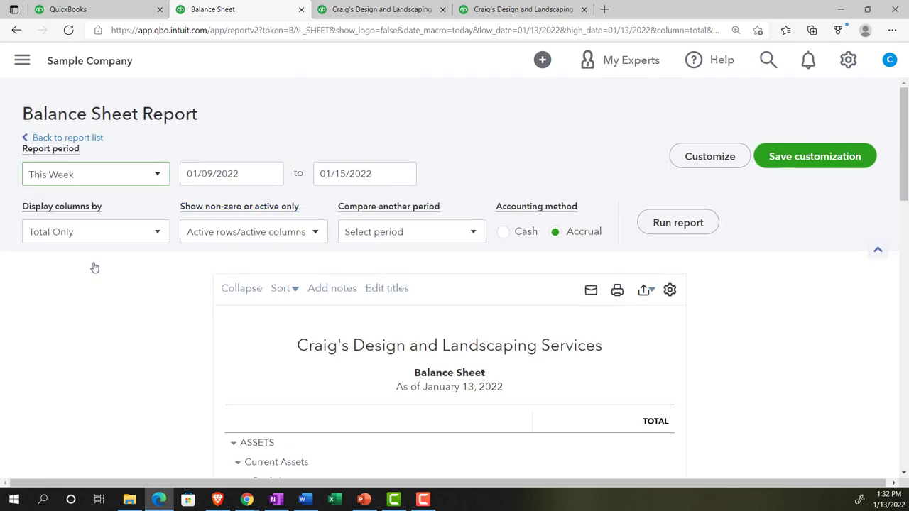
left_click(657, 225)
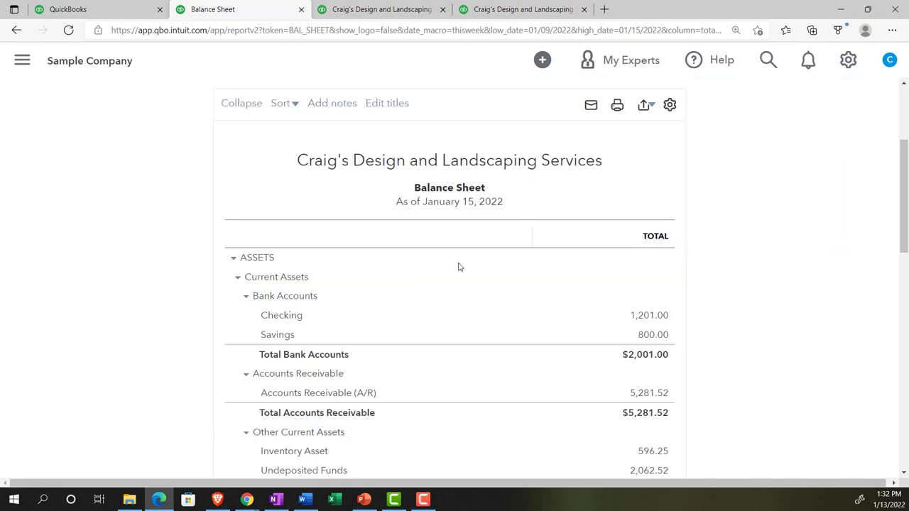
Set the Balance Sheet report period to This Month and rerun the report
scroll(144, 310, "up", 3)
left_click(154, 178)
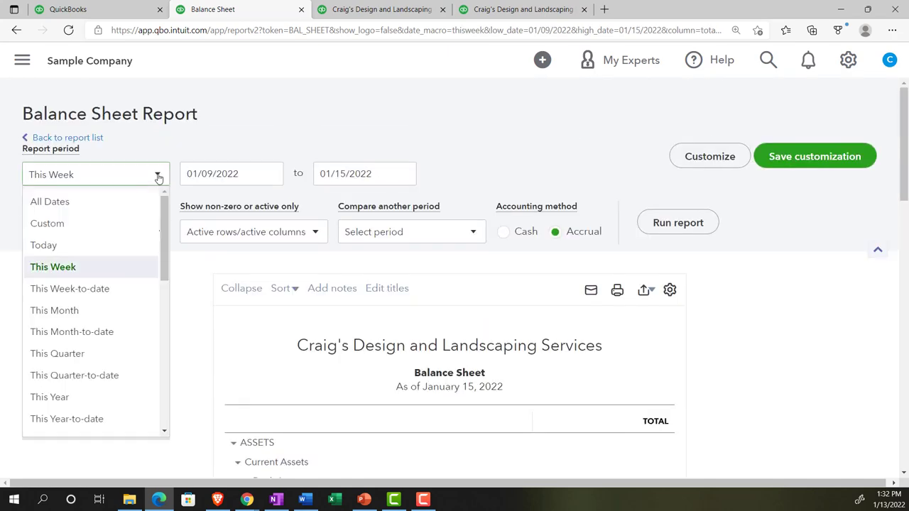
left_click(113, 311)
left_click(660, 228)
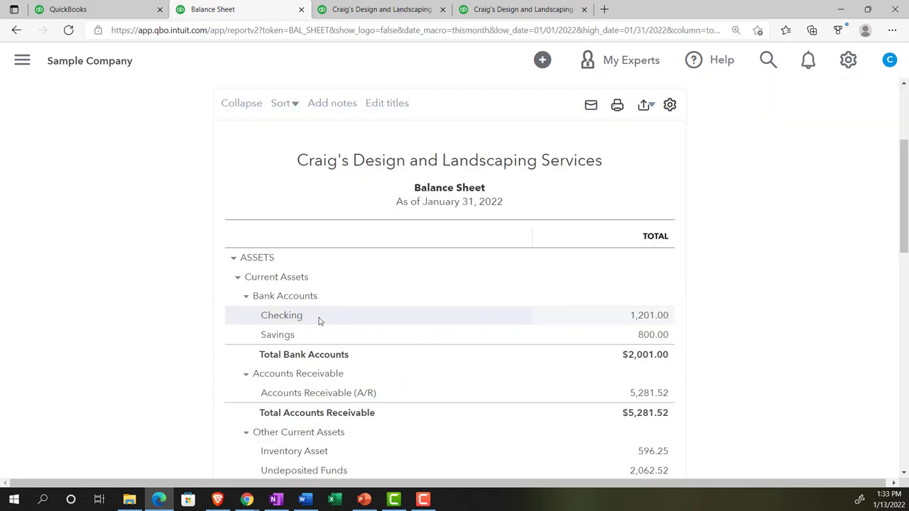
scroll(319, 321, "up", 3)
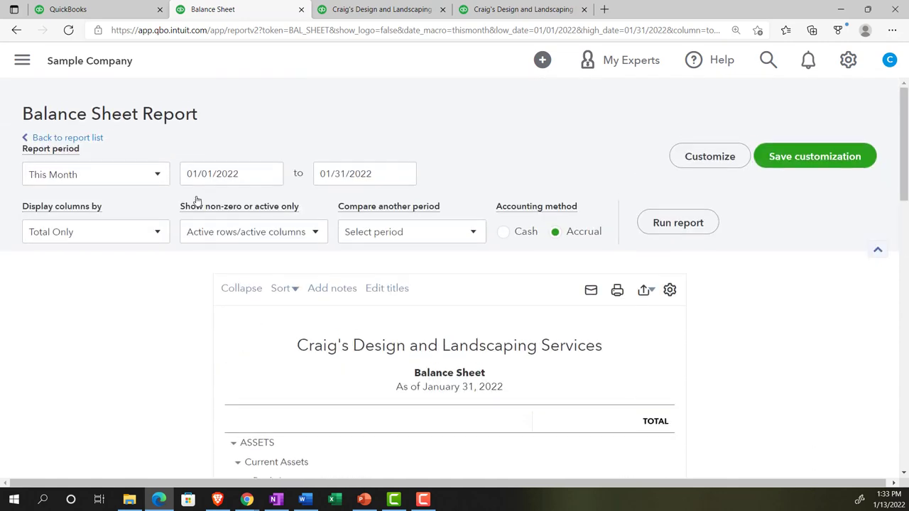
Set the Balance Sheet report period to This Year-to-date and rerun the report
left_click(156, 177)
scroll(117, 274, "down", 1)
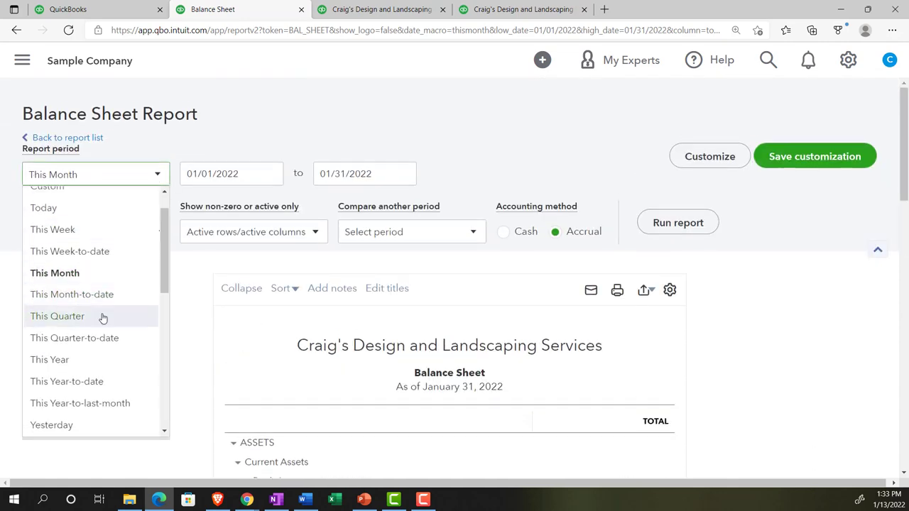
scroll(101, 319, "down", 1)
scroll(97, 323, "down", 1)
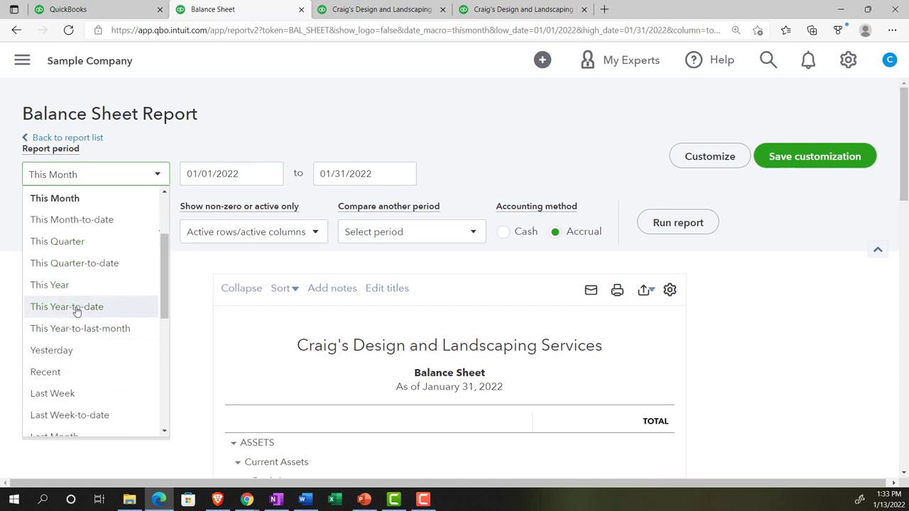
left_click(76, 307)
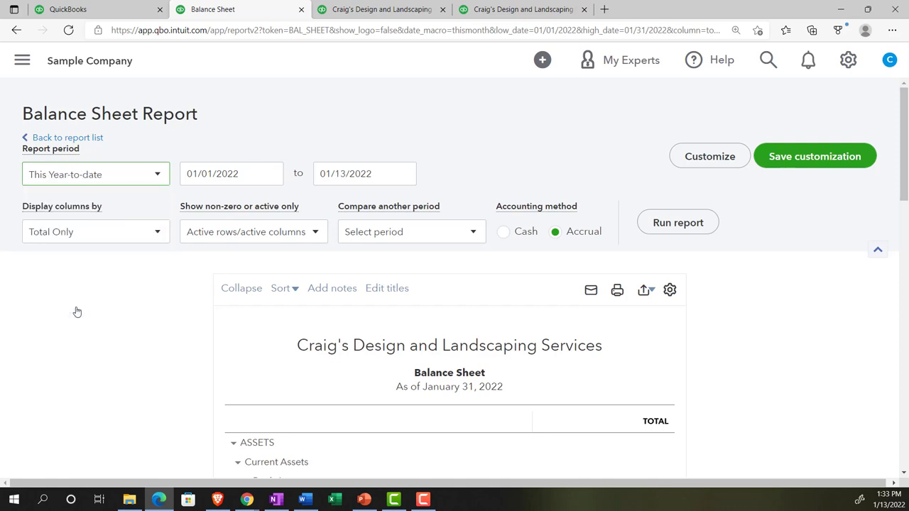
left_click(649, 225)
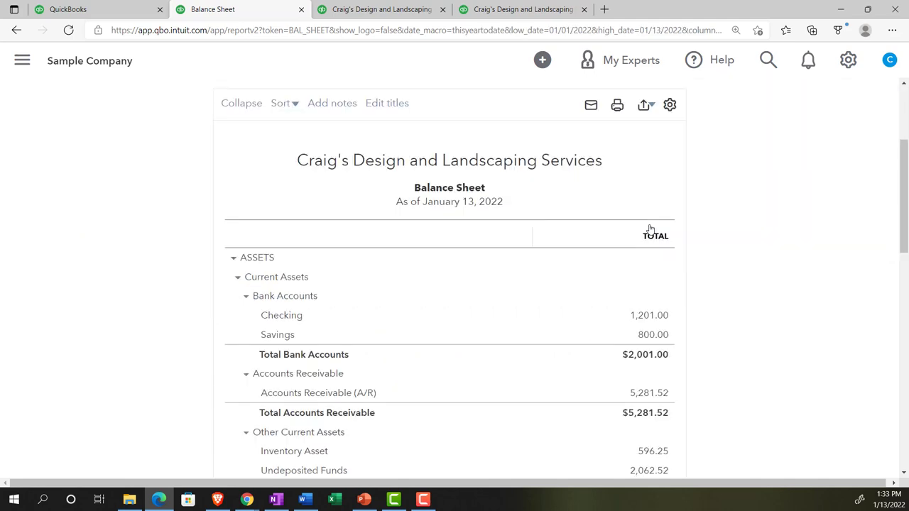
scroll(650, 230, "up", 2)
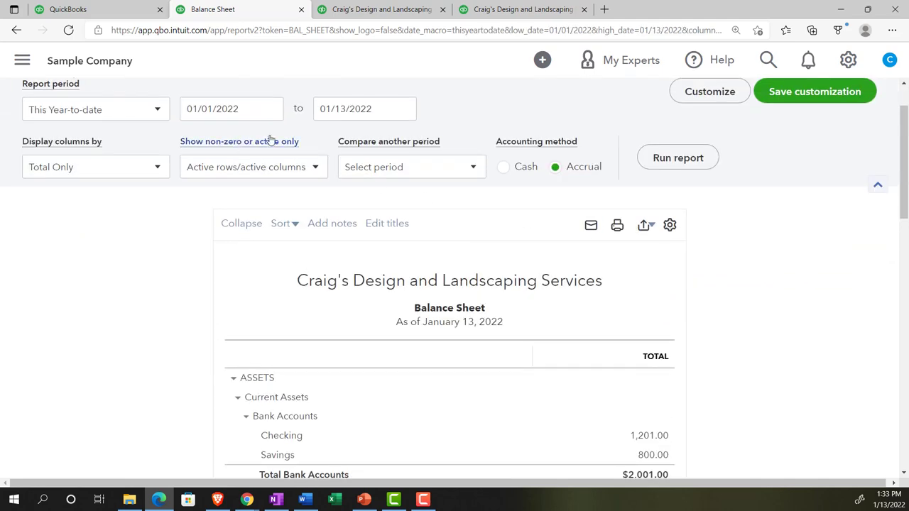
scroll(199, 259, "down", 1)
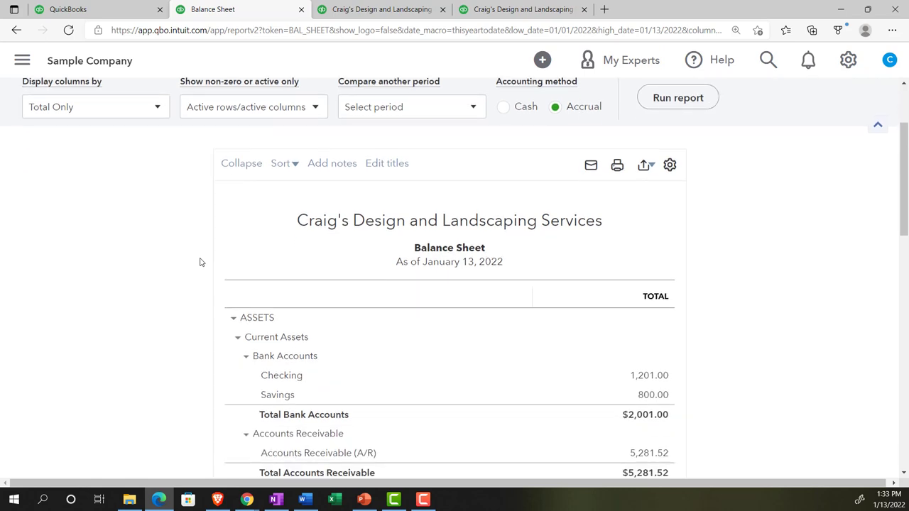
scroll(202, 274, "up", 2)
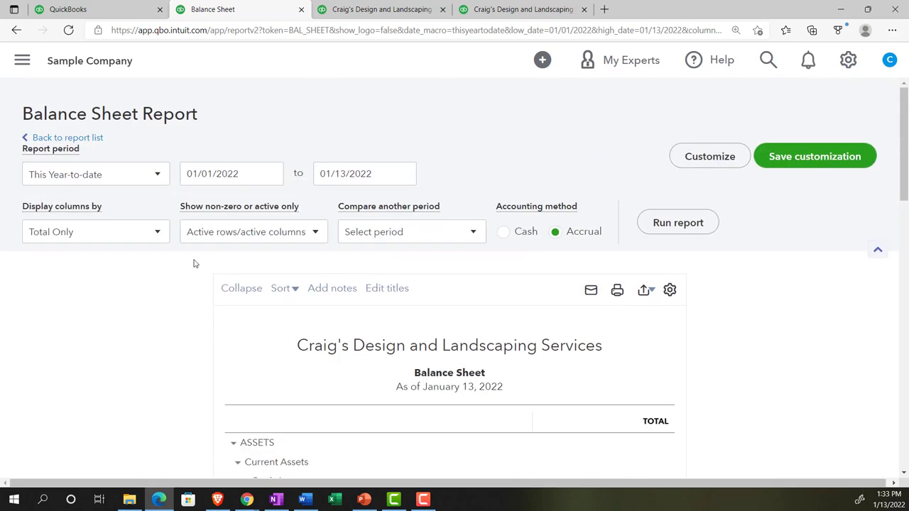
Examine the remaining preset report periods for the Balance Sheet, through Next Year, without choosing one
left_click(159, 177)
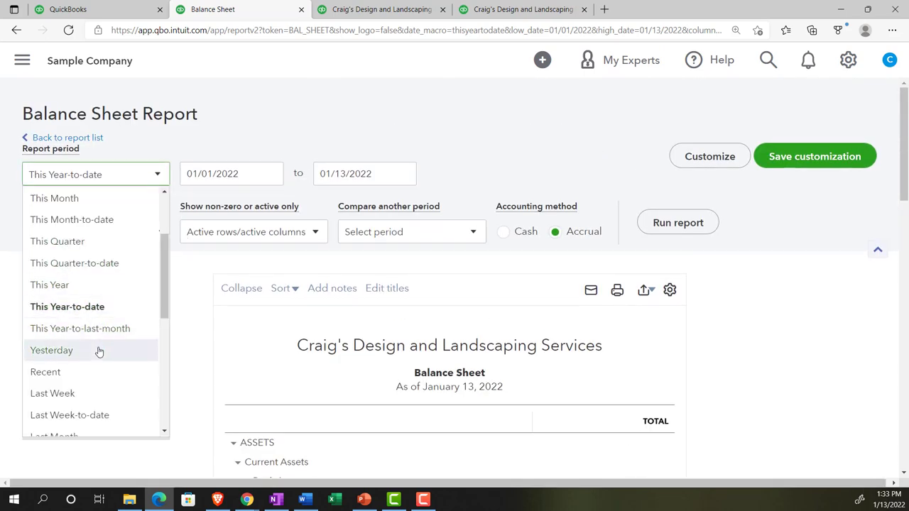
scroll(94, 334, "down", 2)
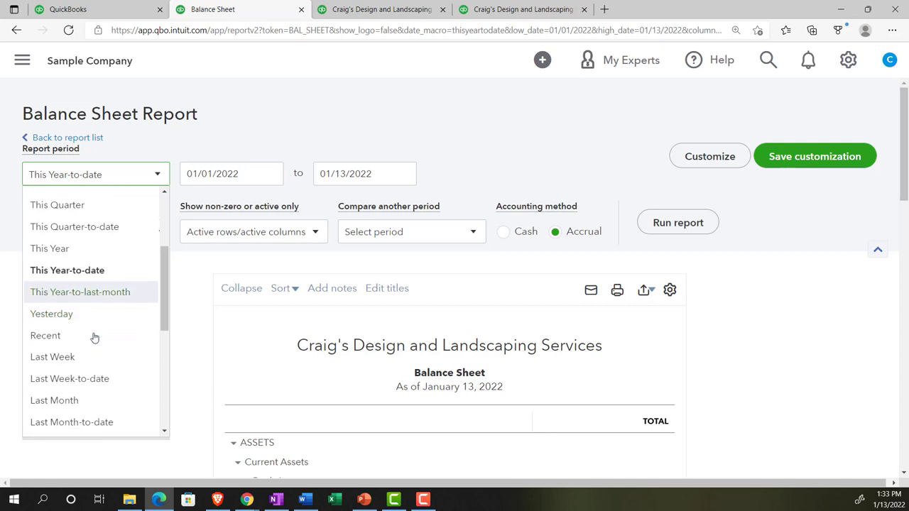
scroll(94, 314, "down", 1)
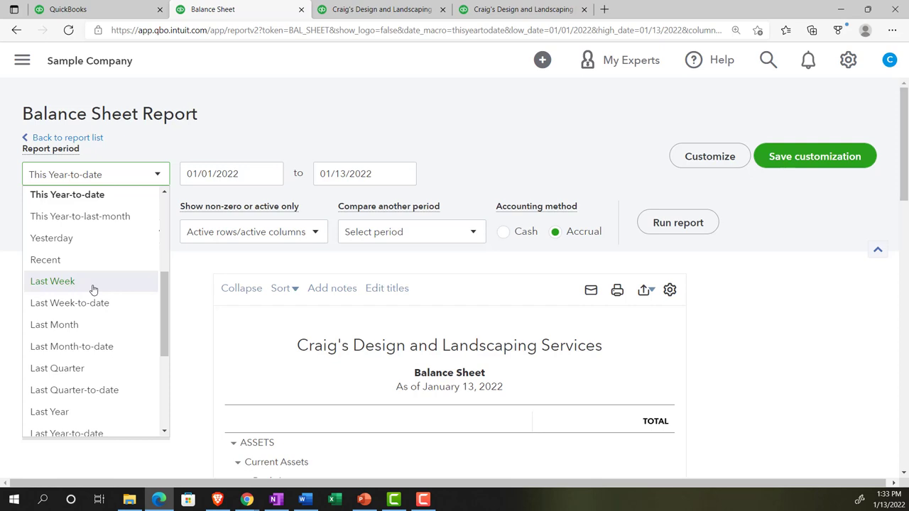
scroll(94, 298, "down", 1)
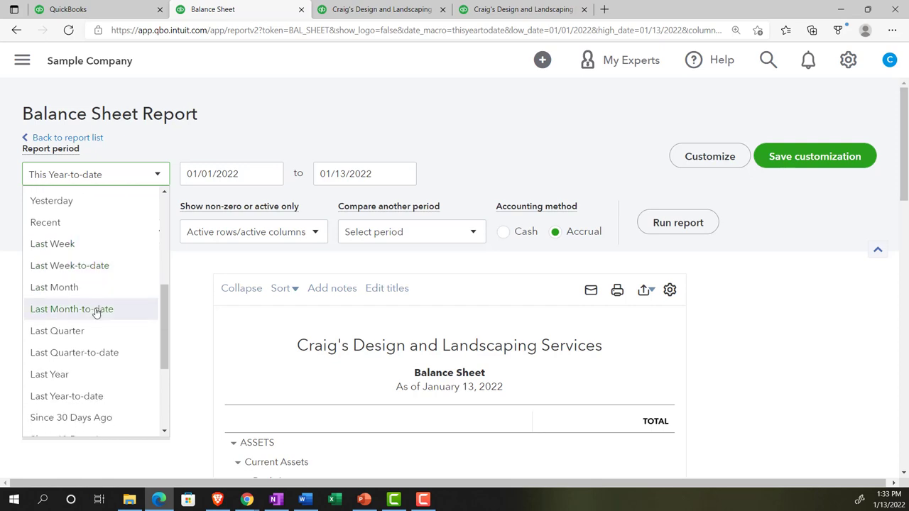
scroll(97, 331, "down", 1)
scroll(97, 345, "down", 1)
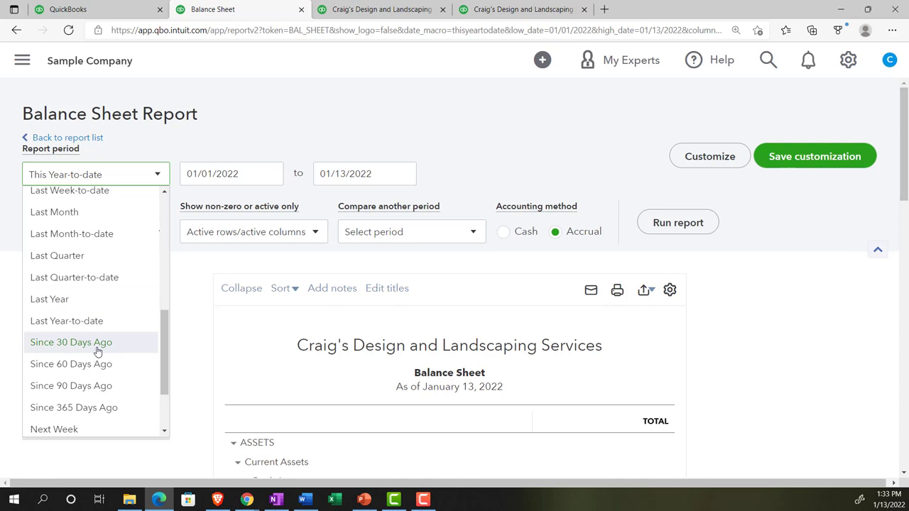
scroll(97, 352, "down", 2)
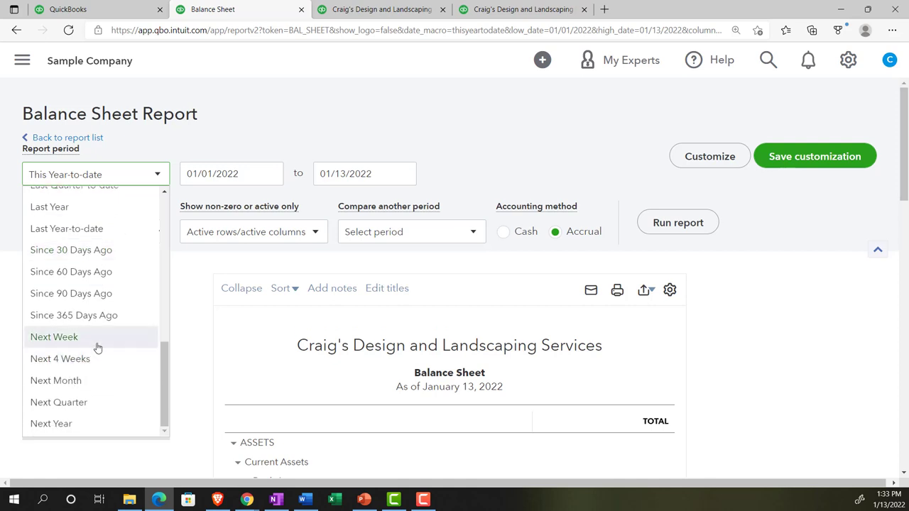
left_click(229, 126)
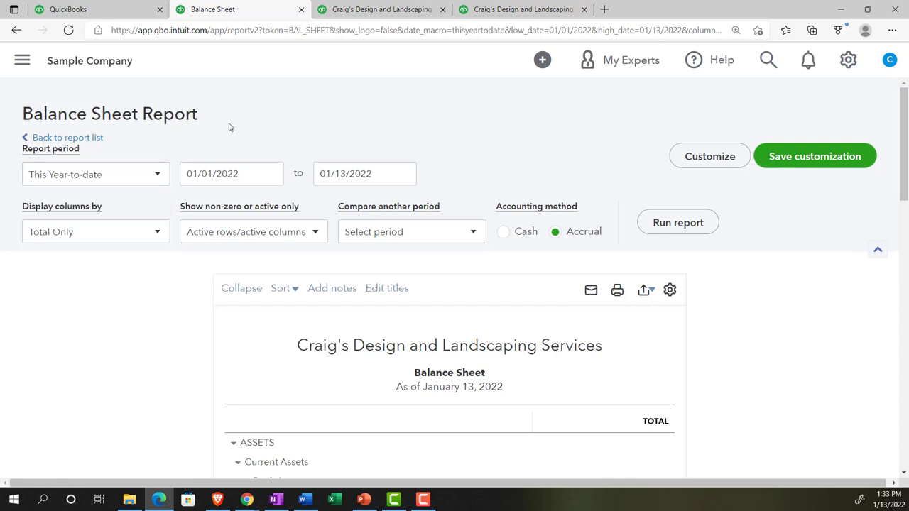
Set the Balance Sheet date range to 01/01/2021 through 12/31/2021 and rerun the report
left_click(243, 178)
type("01")
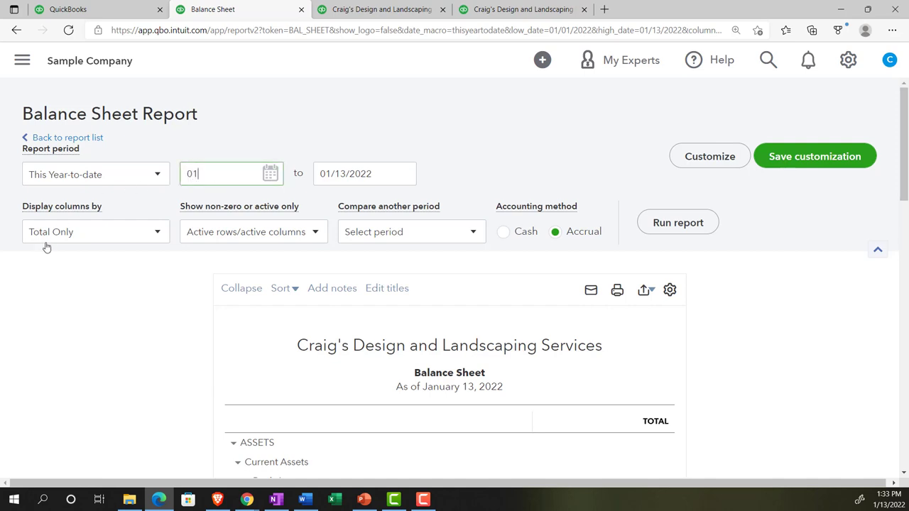
type("0121")
key("Tab")
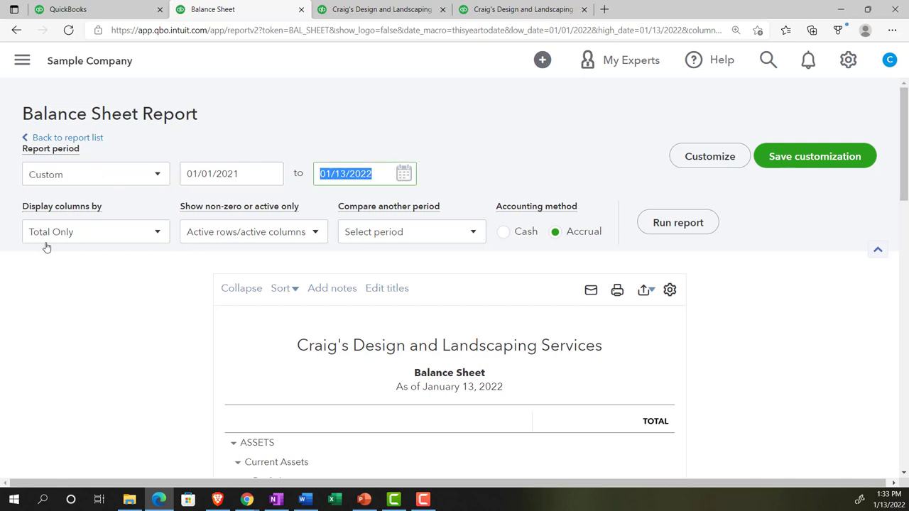
type("1231")
key("Tab")
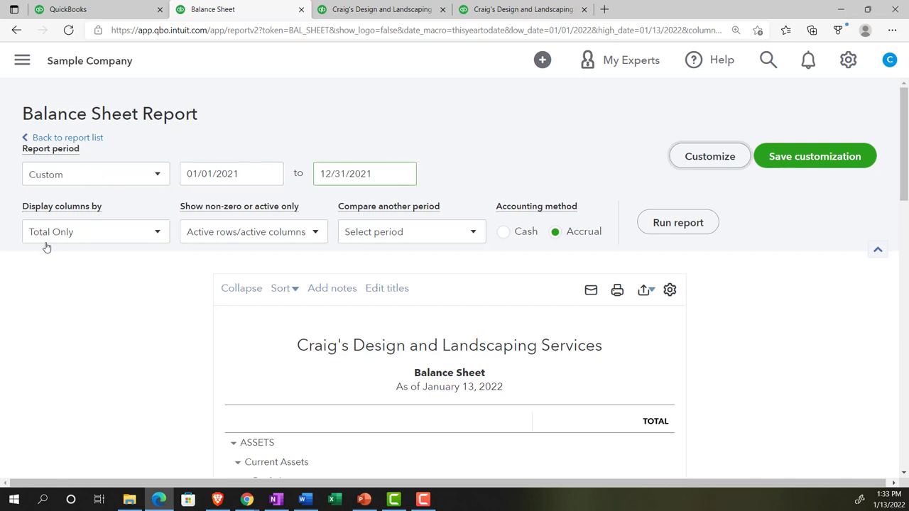
left_click(663, 229)
scroll(213, 290, "up", 3)
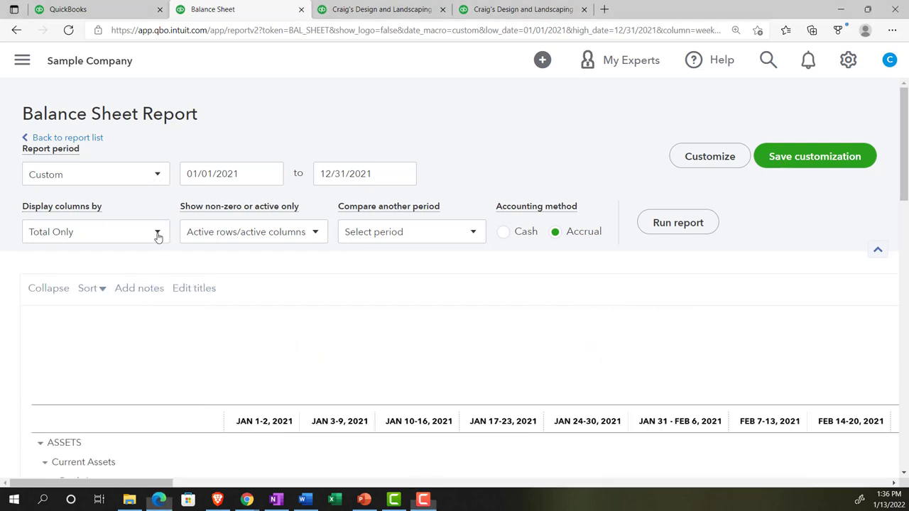
Display the Balance Sheet columns as Total Only and rerun the report
left_click(157, 233)
left_click(100, 263)
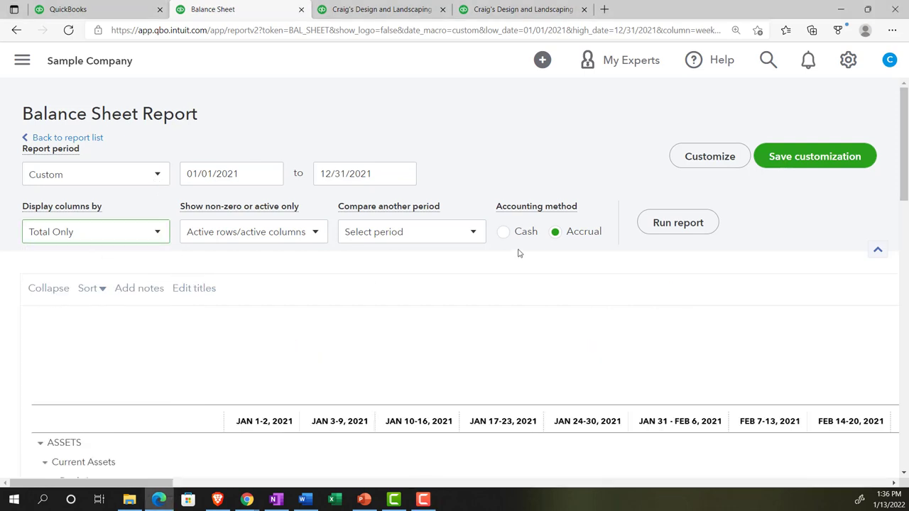
left_click(660, 223)
scroll(337, 345, "up", 3)
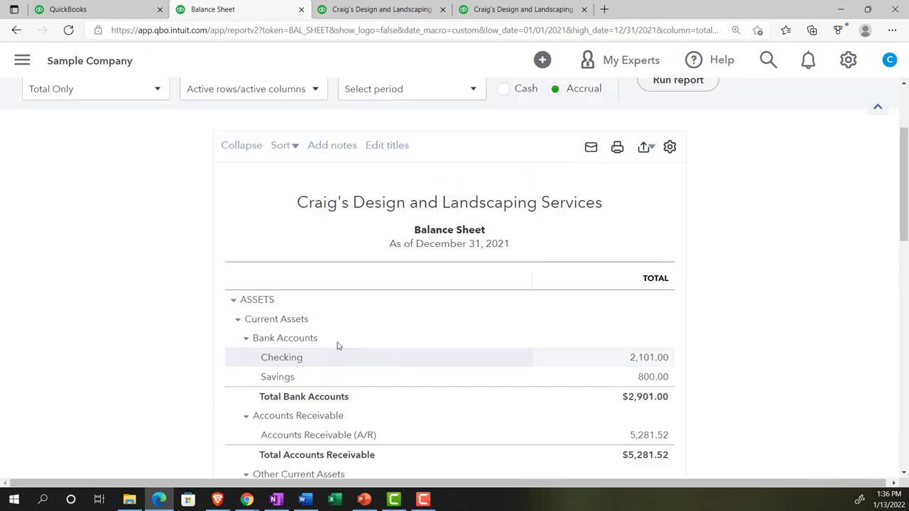
Display the Balance Sheet columns by Months, rerun the report and review the monthly columns through December 2021
left_click(158, 235)
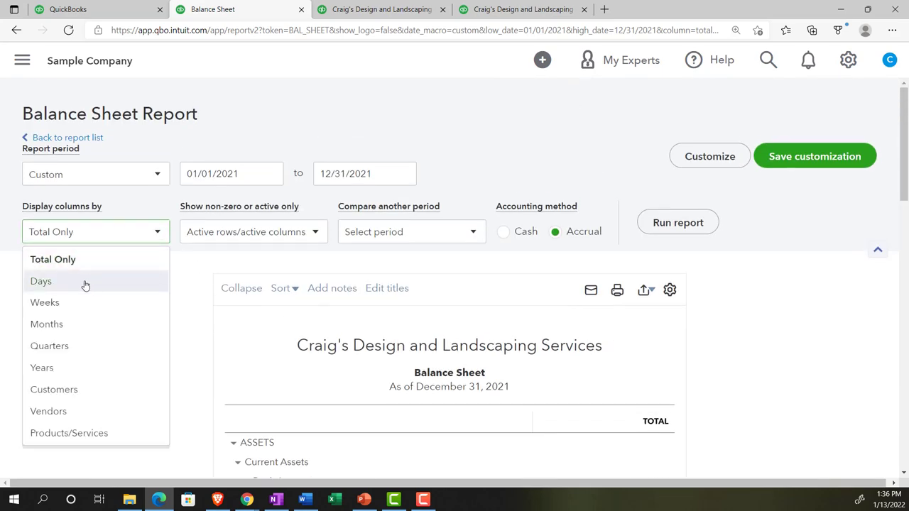
left_click(68, 325)
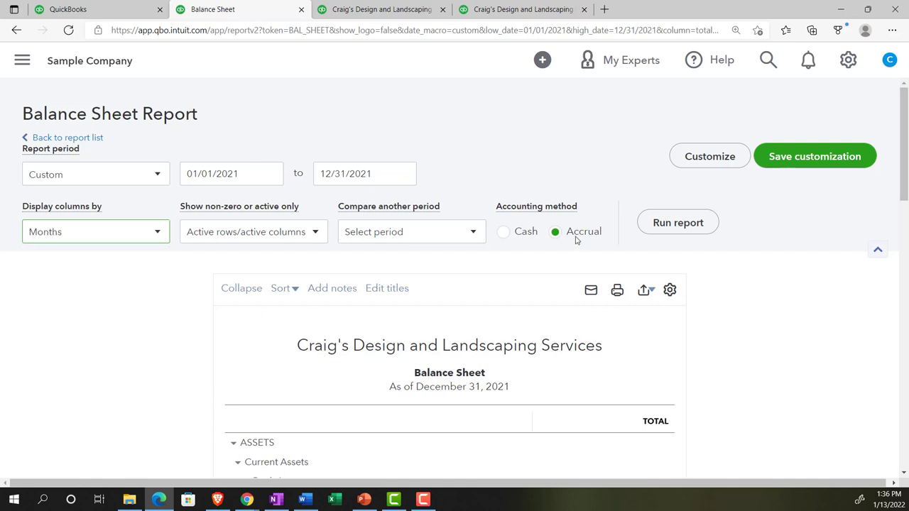
left_click(684, 225)
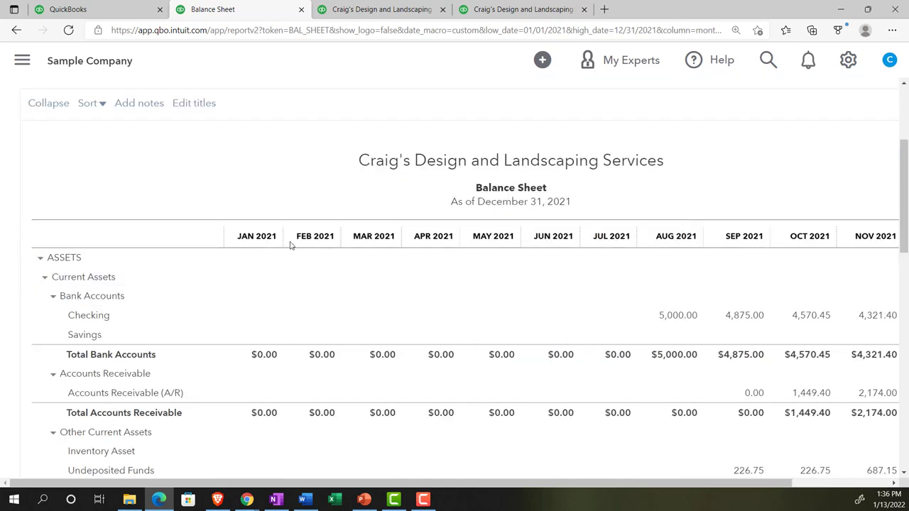
left_click_drag(274, 484, 617, 482)
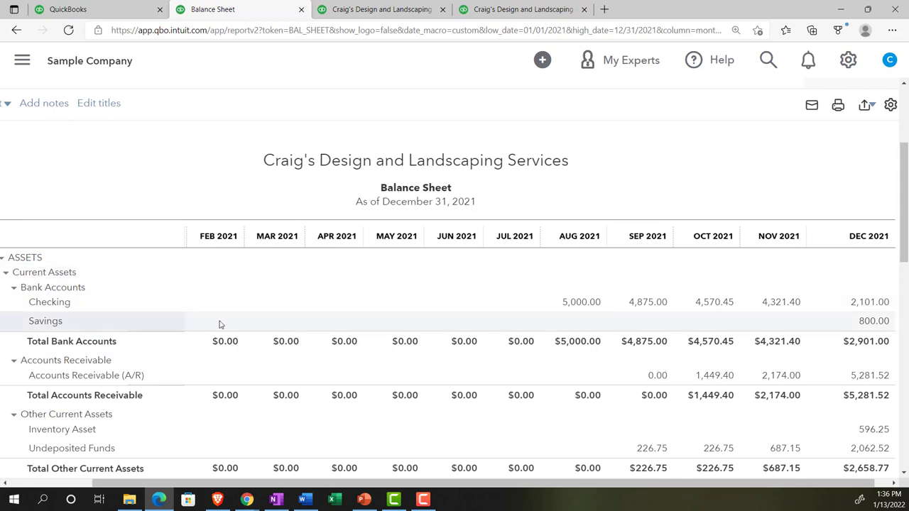
scroll(97, 319, "up", 1)
scroll(100, 256, "up", 1)
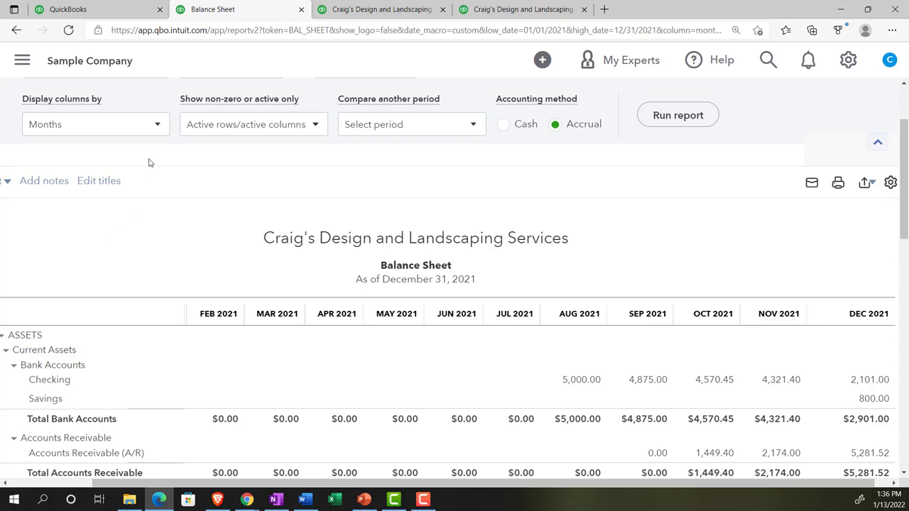
Display the Balance Sheet columns by Quarters and rerun the report
left_click(157, 126)
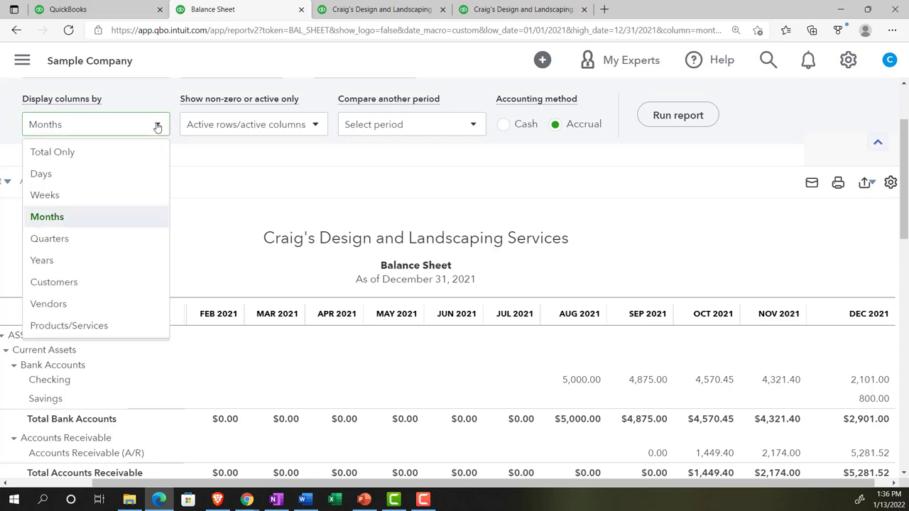
left_click(86, 241)
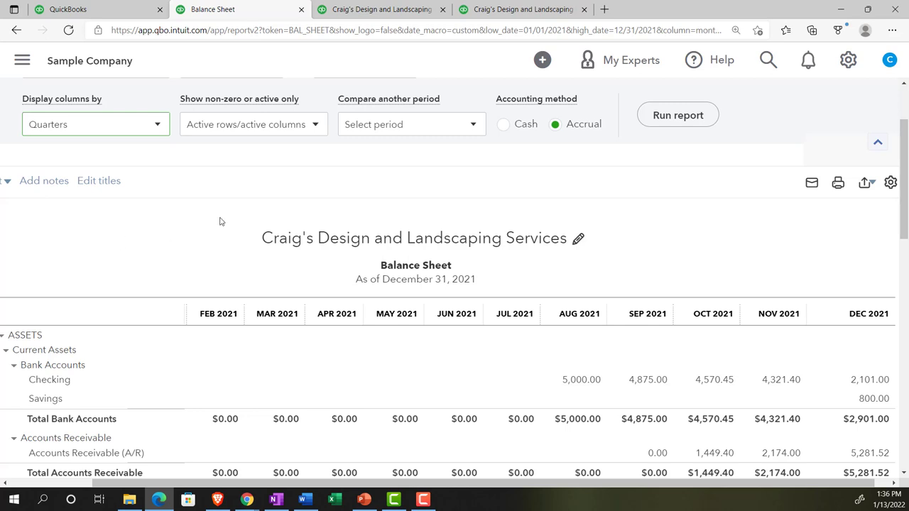
left_click(667, 124)
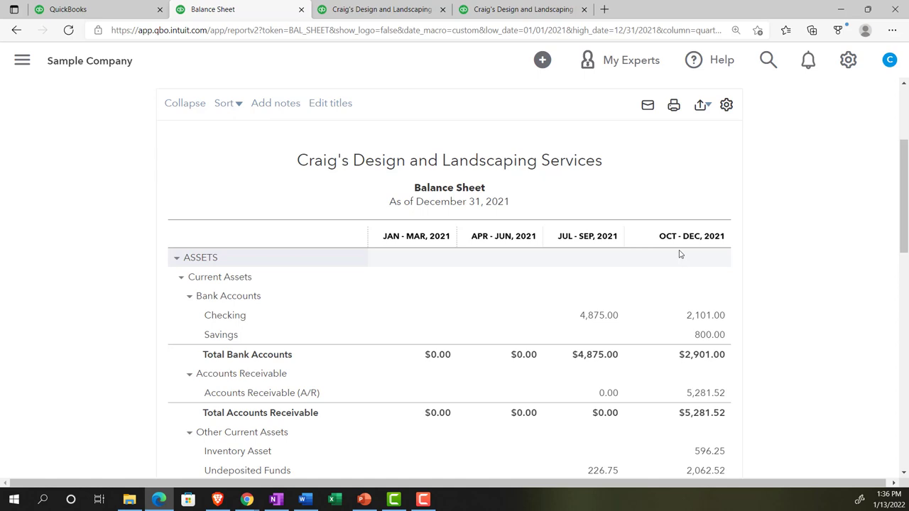
scroll(294, 280, "up", 3)
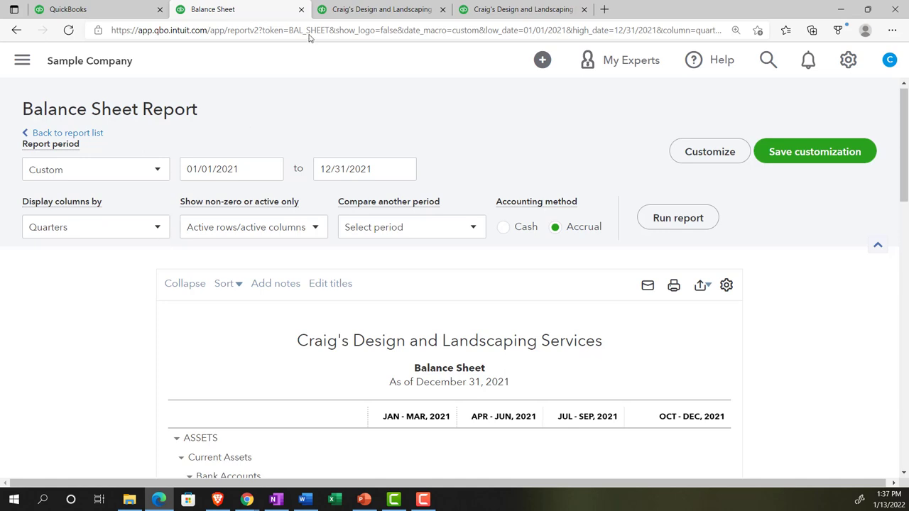
Display the Profit and Loss columns by Quarters, rerun that report and return to the Balance Sheet
left_click(347, 10)
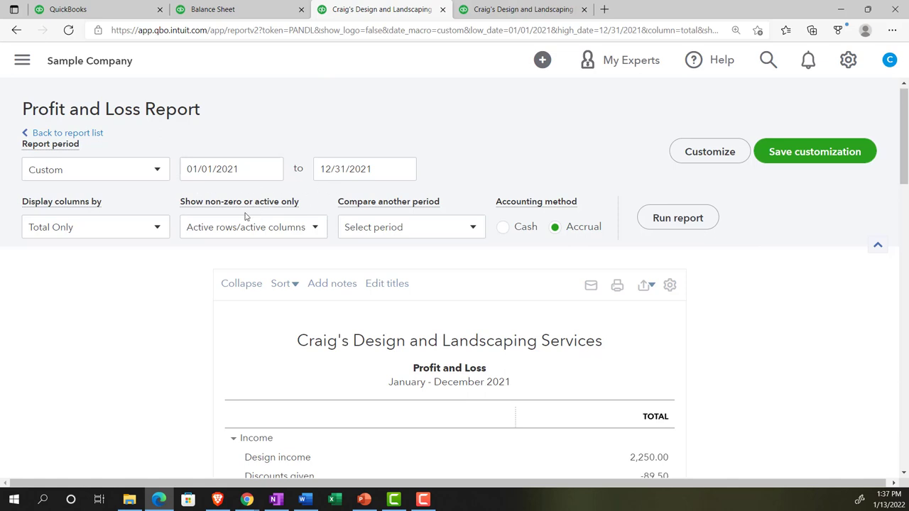
left_click(159, 229)
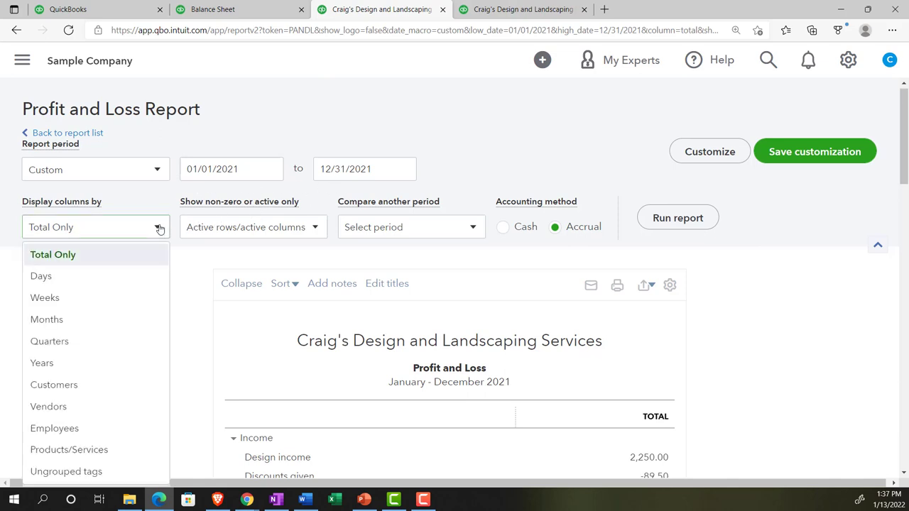
left_click(98, 343)
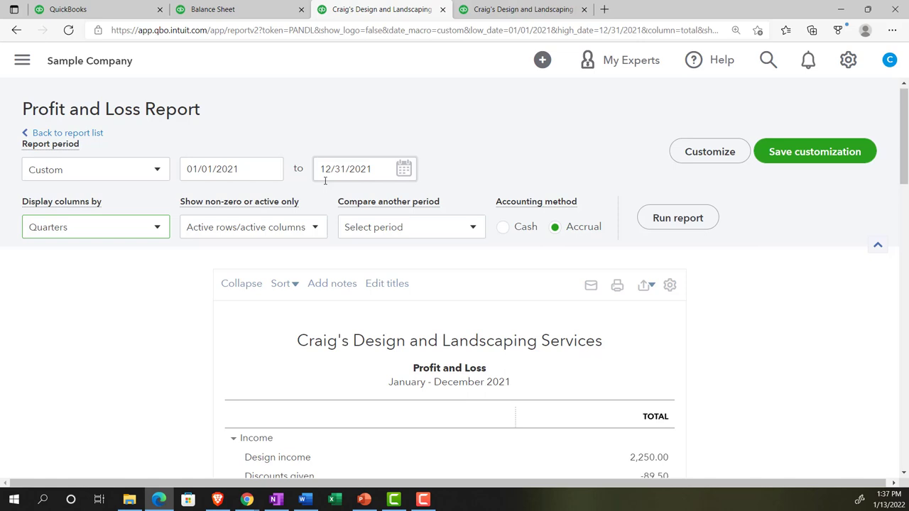
left_click(664, 221)
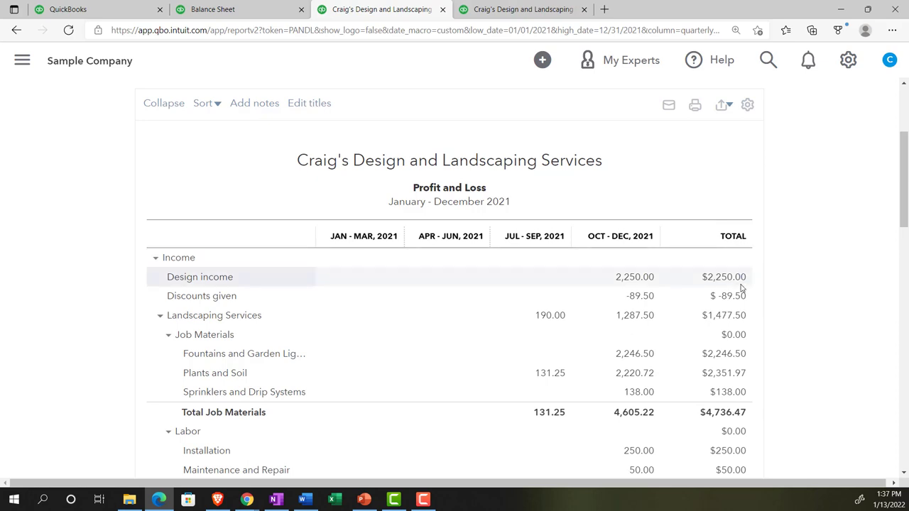
scroll(741, 287, "up", 3)
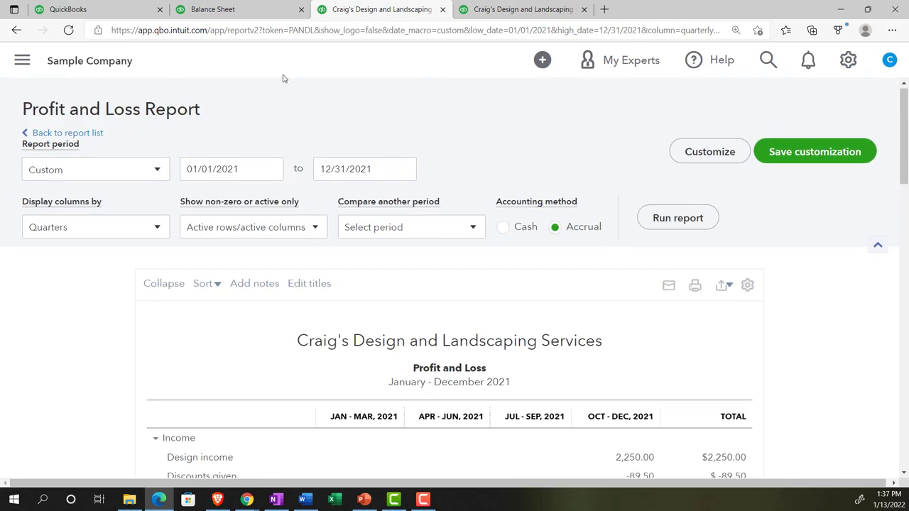
left_click(222, 9)
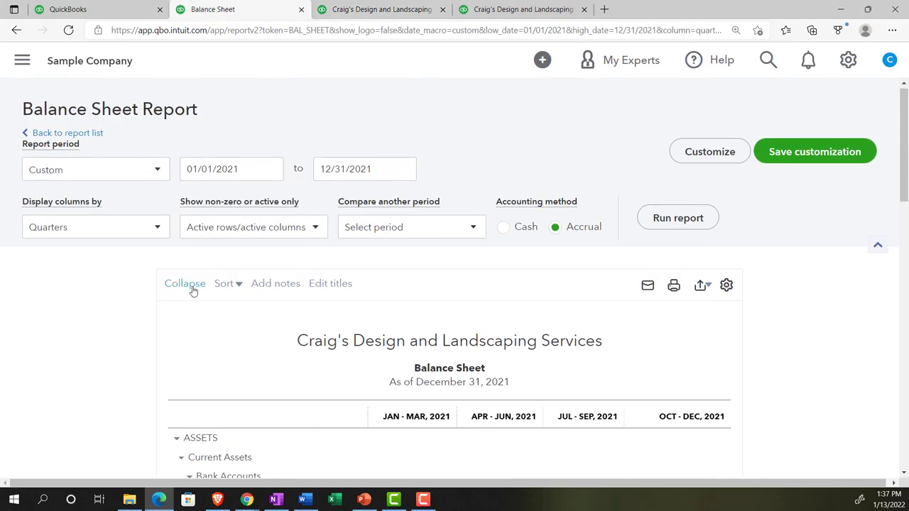
Change the Balance Sheet column display to Weeks
scroll(192, 290, "down", 1)
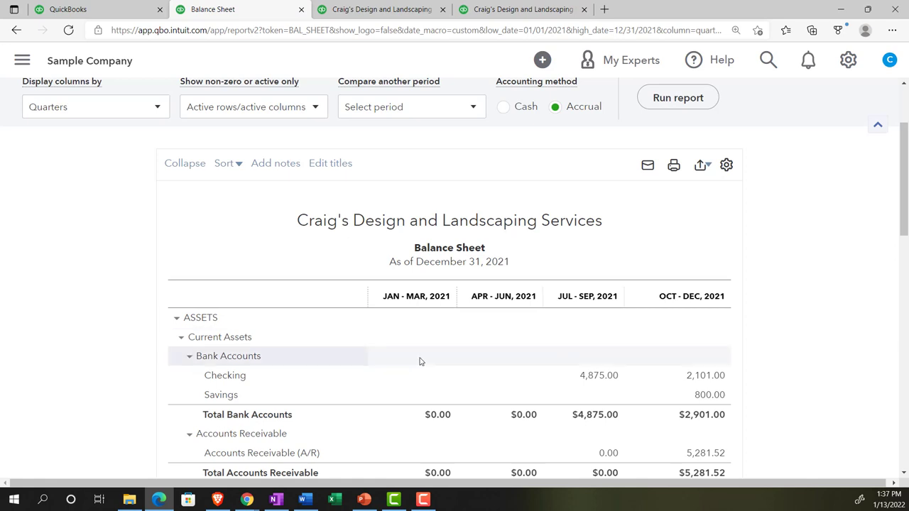
scroll(234, 370, "up", 2)
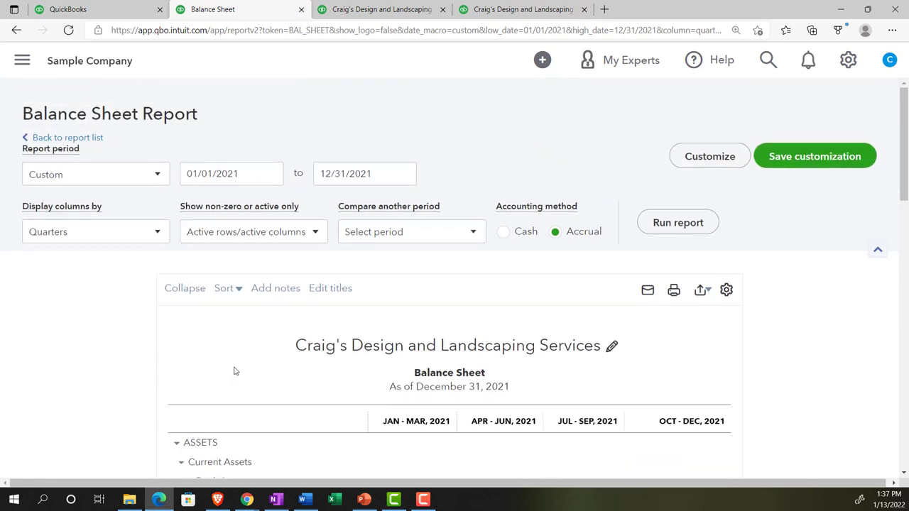
left_click(157, 233)
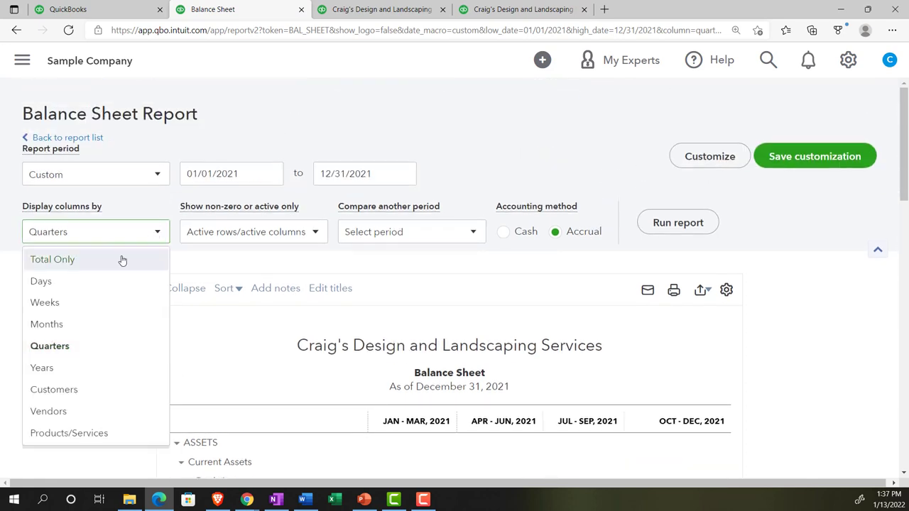
left_click(78, 303)
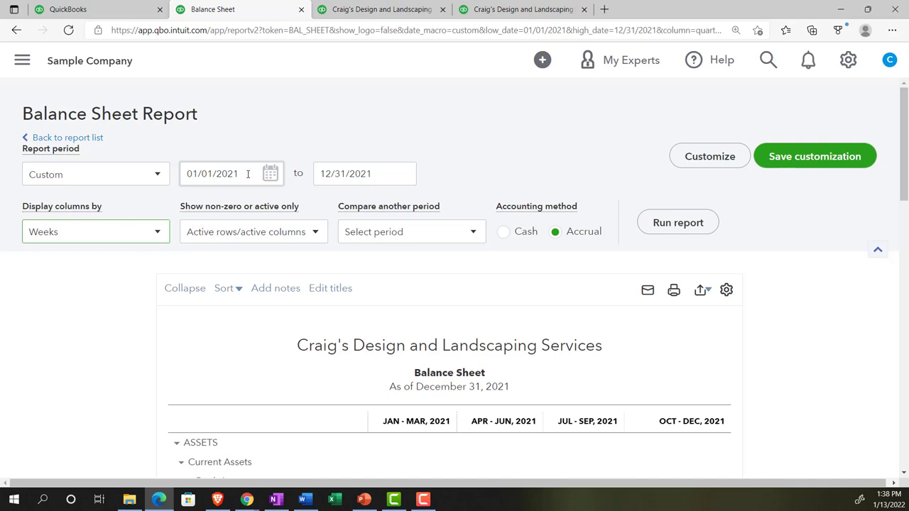
Set the Balance Sheet start date to 12/01/2021, rerun the report and review the weekly columns for December 2021
left_click_drag(246, 173, 182, 173)
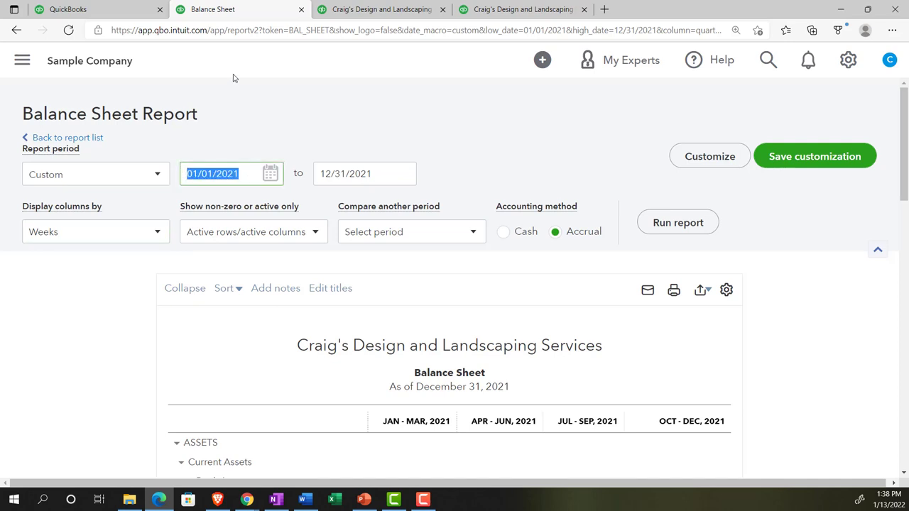
type("120121")
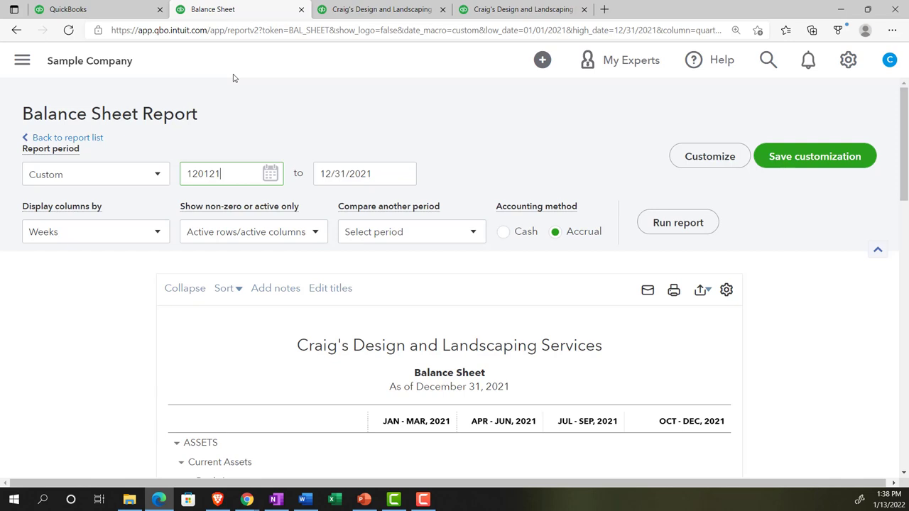
key("Tab")
key("Tab")
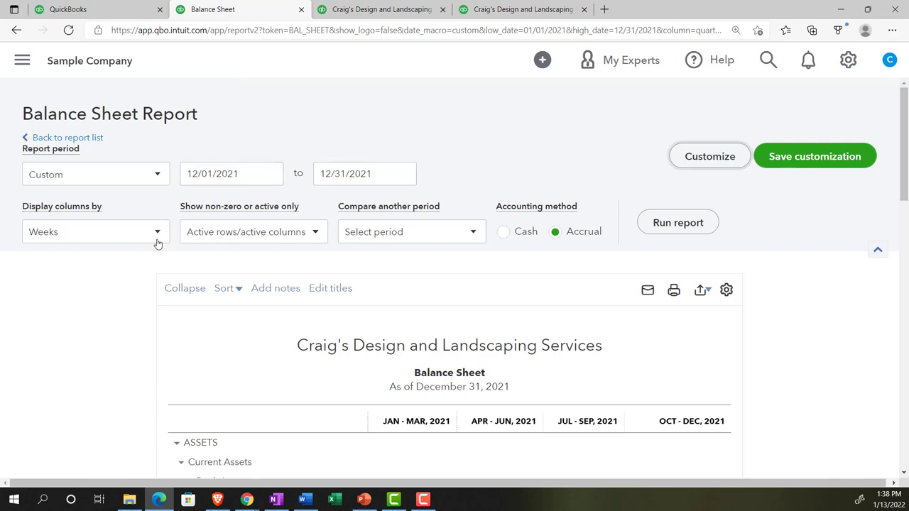
left_click(678, 231)
scroll(678, 232, "down", 3)
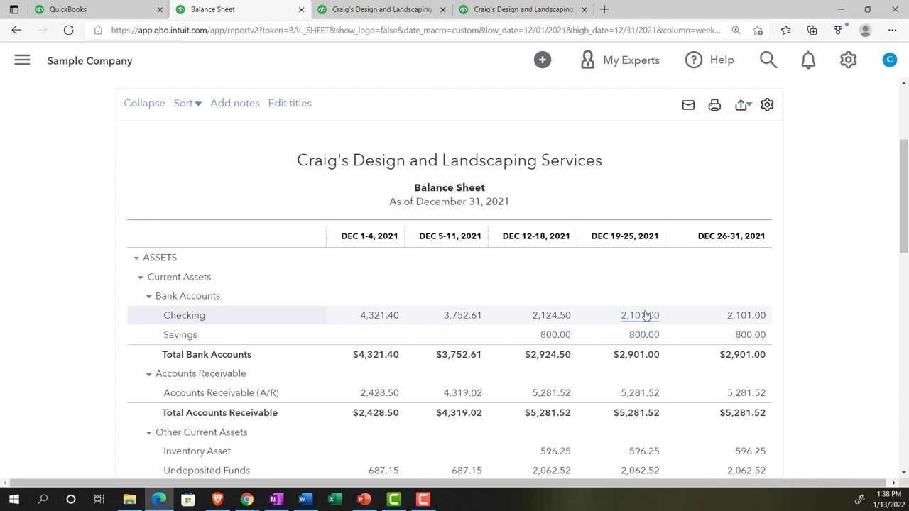
scroll(645, 315, "up", 3)
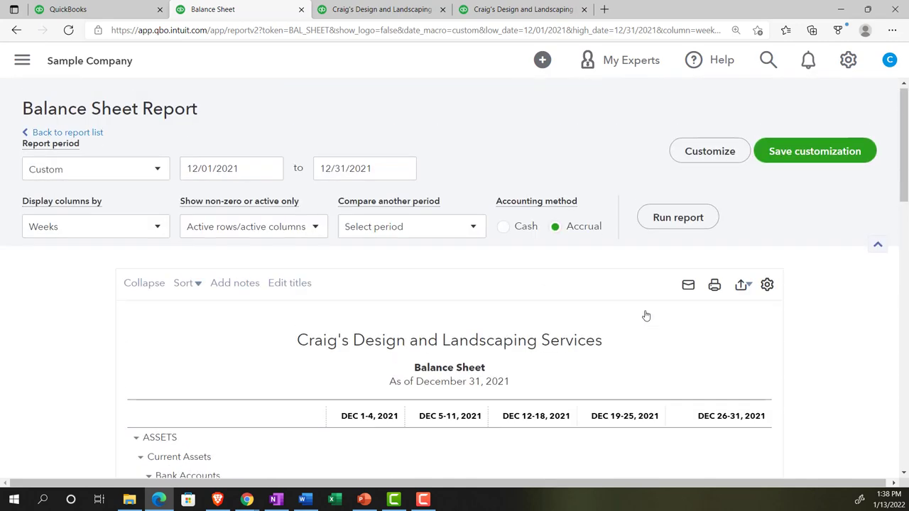
Display the Balance Sheet columns as Total Only for 01/01/2021 to 12/31/2021 and rerun the report
left_click(157, 235)
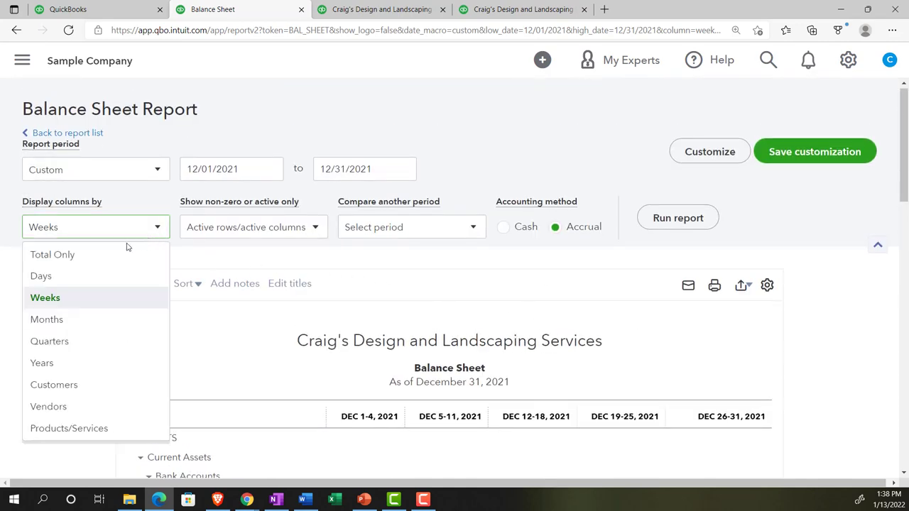
left_click(88, 257)
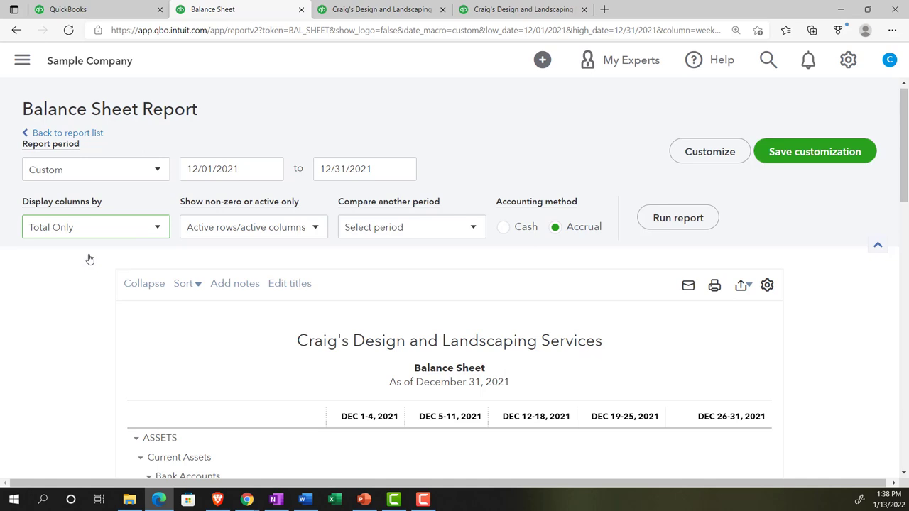
left_click(242, 168)
type("01/01/2")
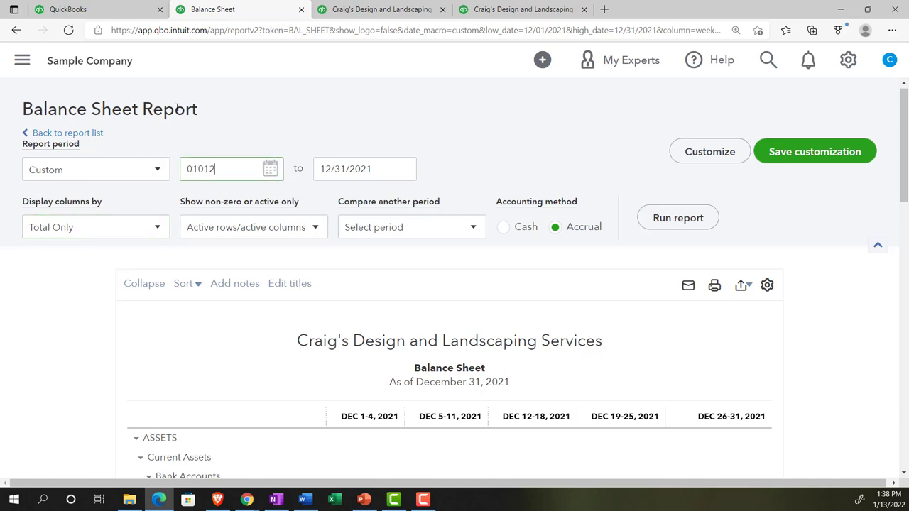
type("021")
key("Tab")
type("12/31/")
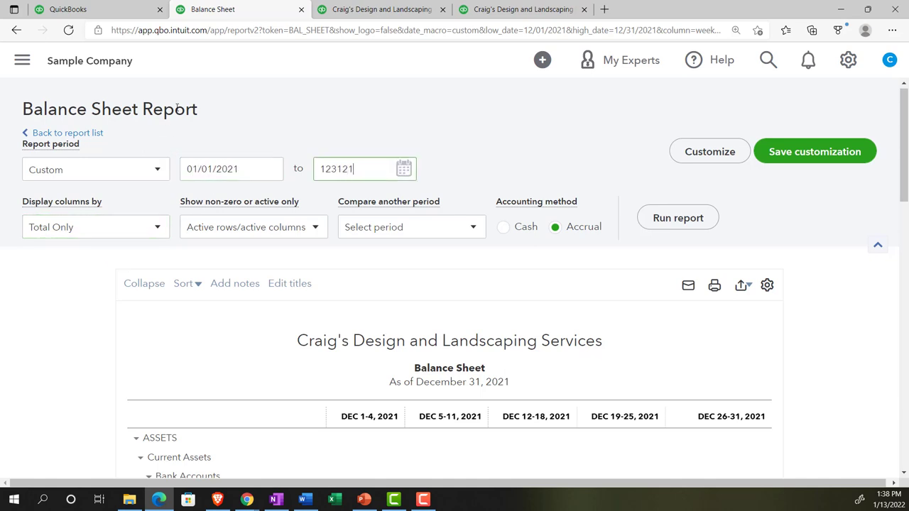
type("2021")
key("Tab")
left_click(660, 217)
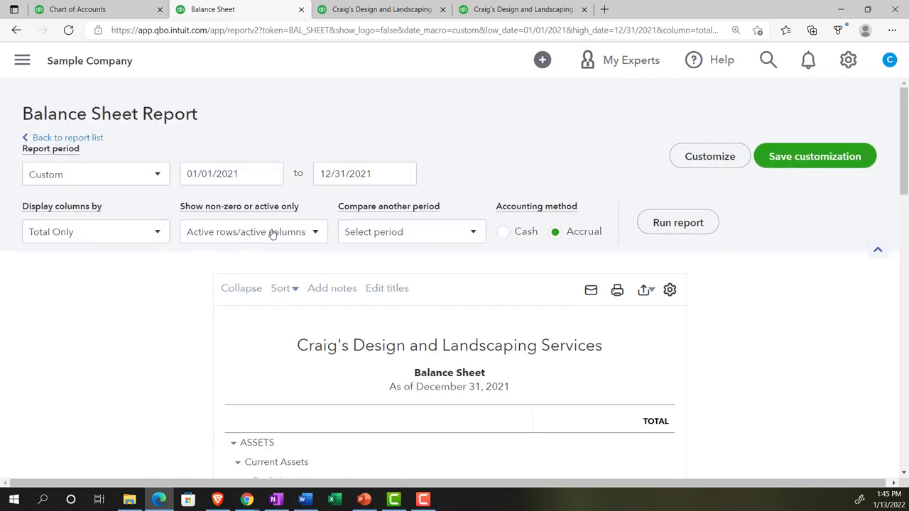
Show all rows with active columns on the Balance Sheet, rerun it and review the report down to total liabilities and equity
left_click(317, 233)
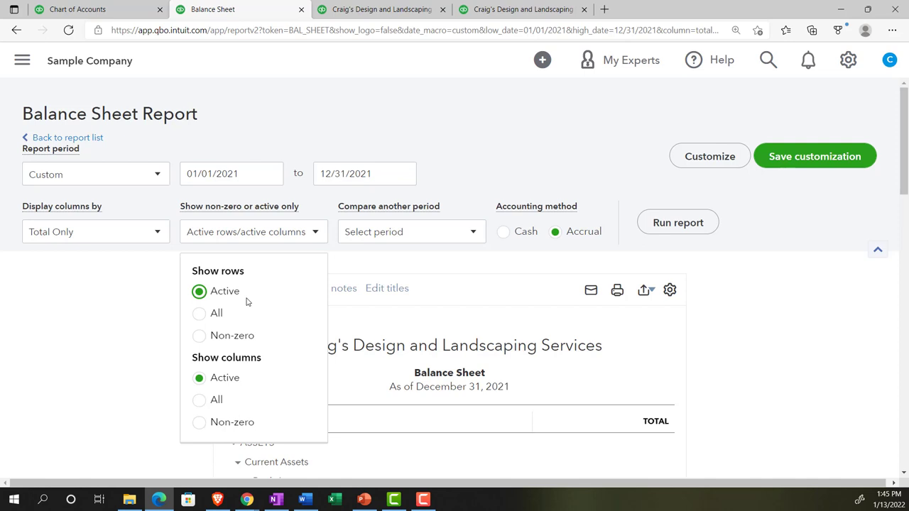
left_click(250, 336)
left_click(202, 316)
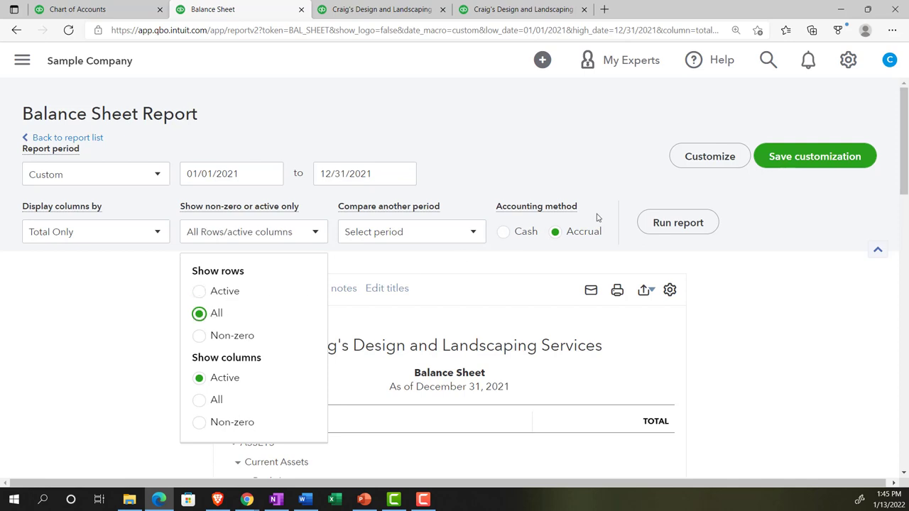
left_click(655, 235)
scroll(410, 337, "down", 3)
scroll(410, 336, "down", 13)
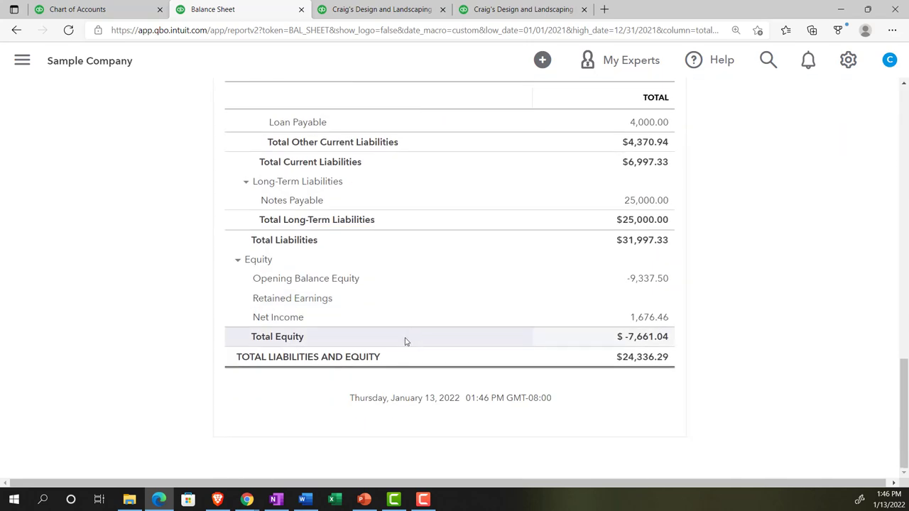
Check the expense accounts in the Chart of Accounts and where the list is opened from, and return to the Balance Sheet
left_click(107, 12)
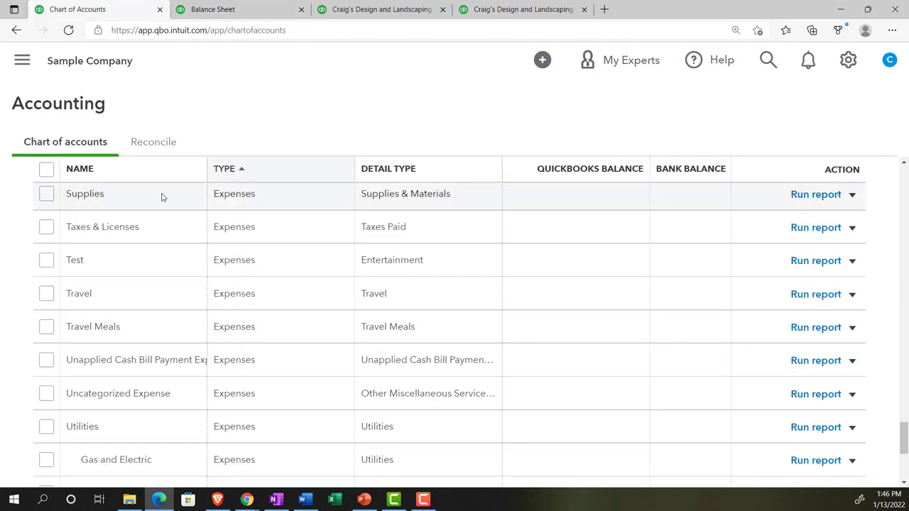
left_click(24, 64)
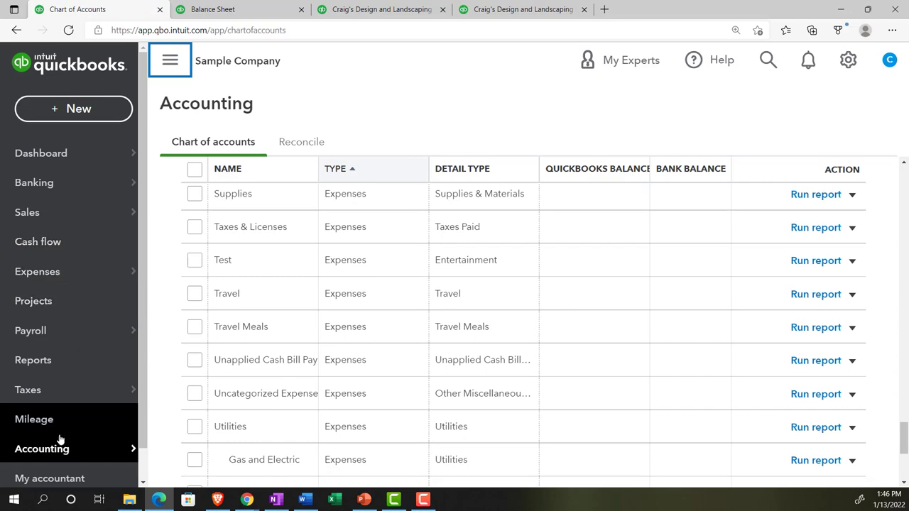
mouse_move(58, 450)
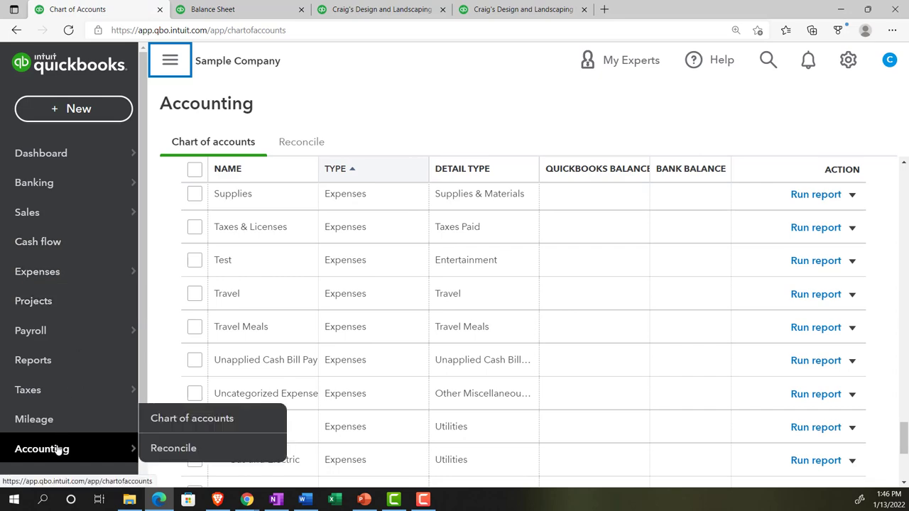
left_click(173, 63)
scroll(386, 242, "up", 5)
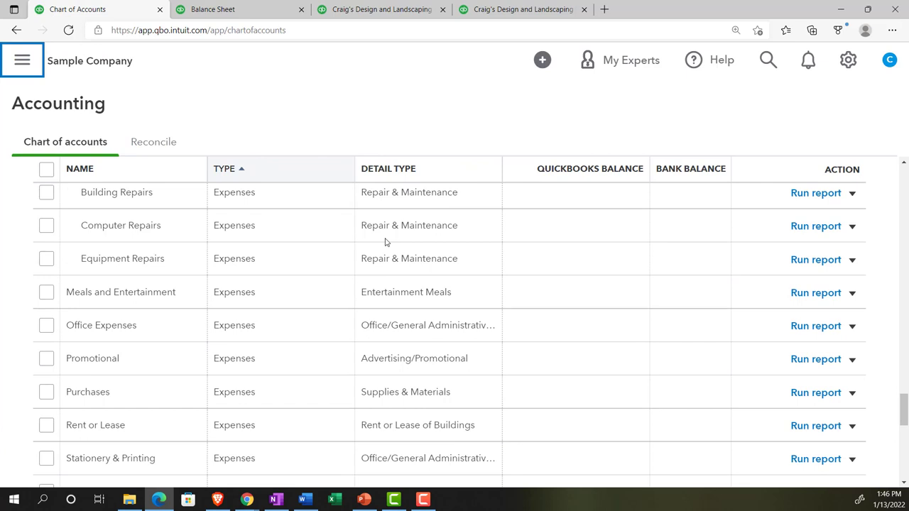
left_click(255, 11)
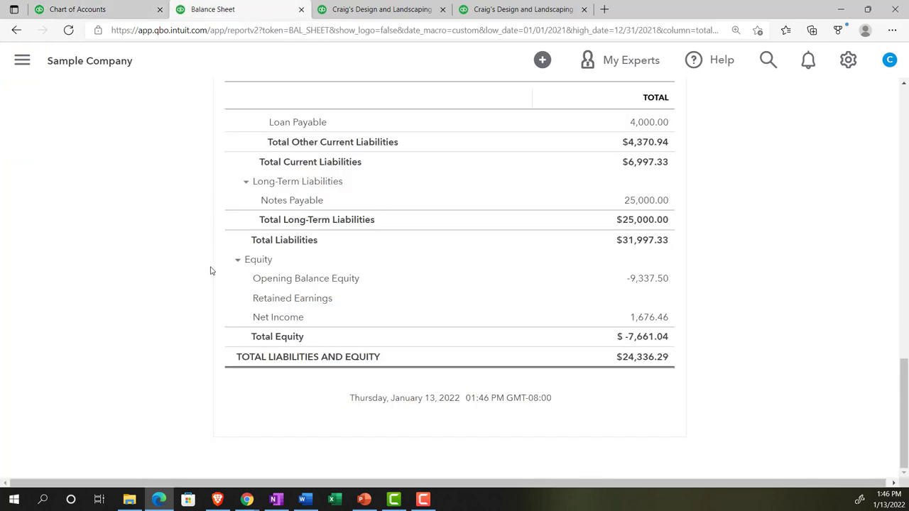
Show all rows with active columns on the Profit and Loss, keep the Total Only display, rerun it and review the accounts listed
left_click(348, 12)
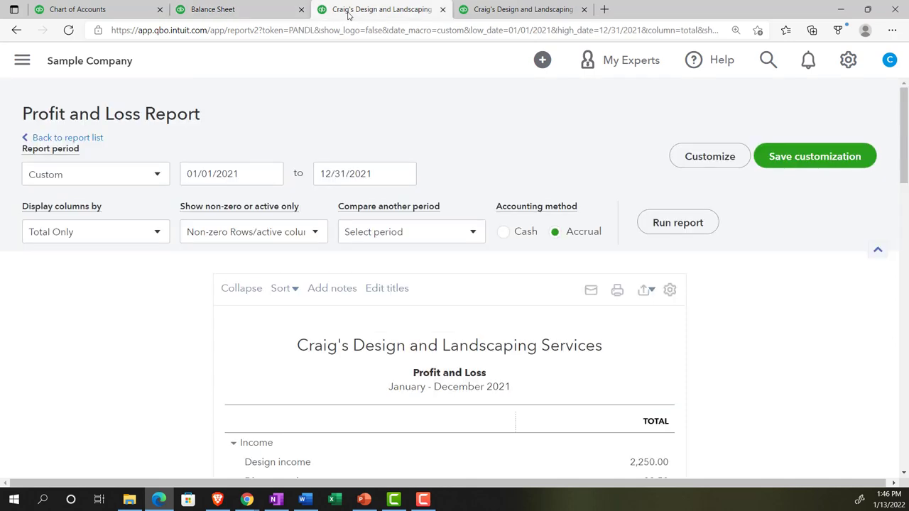
left_click(318, 233)
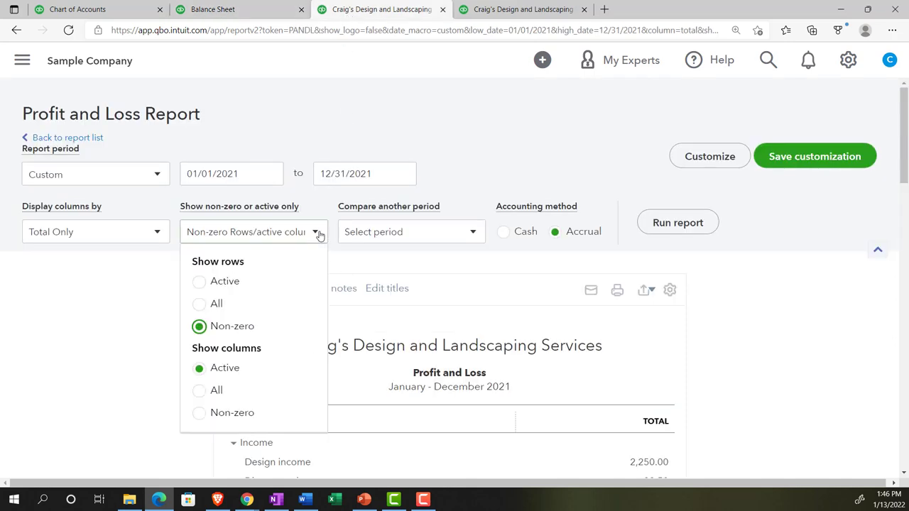
left_click(200, 304)
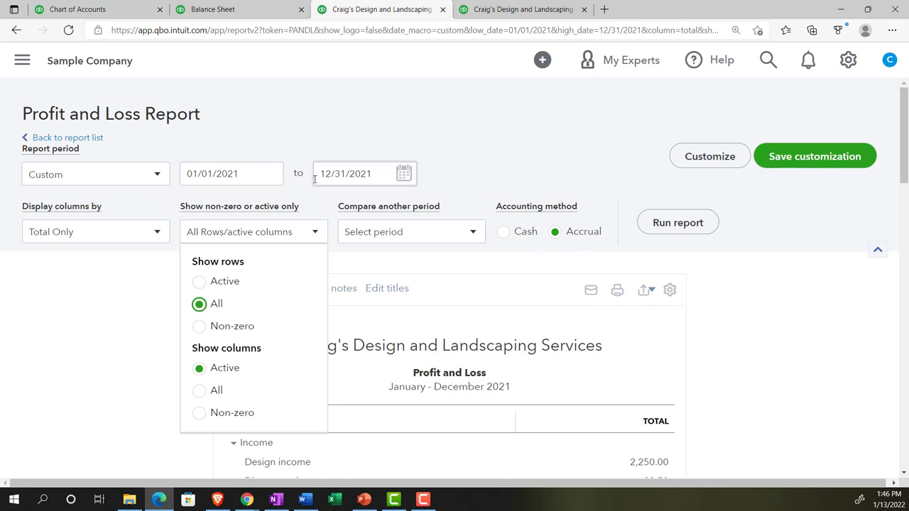
left_click(159, 235)
left_click(159, 236)
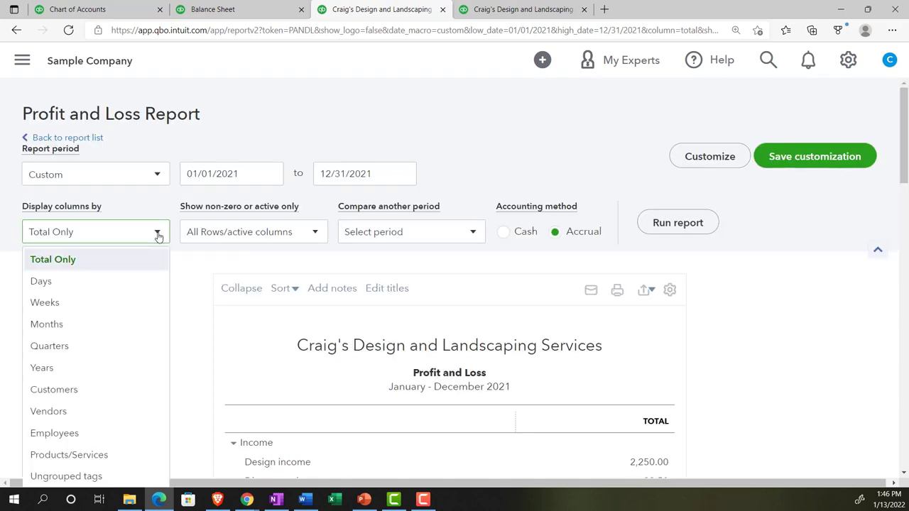
left_click(132, 263)
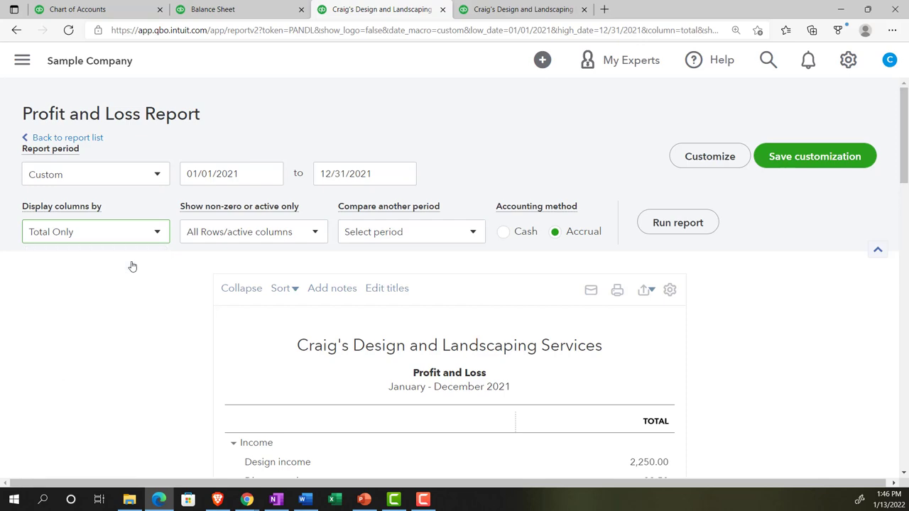
left_click(664, 223)
scroll(639, 241, "down", 5)
scroll(627, 254, "down", 20)
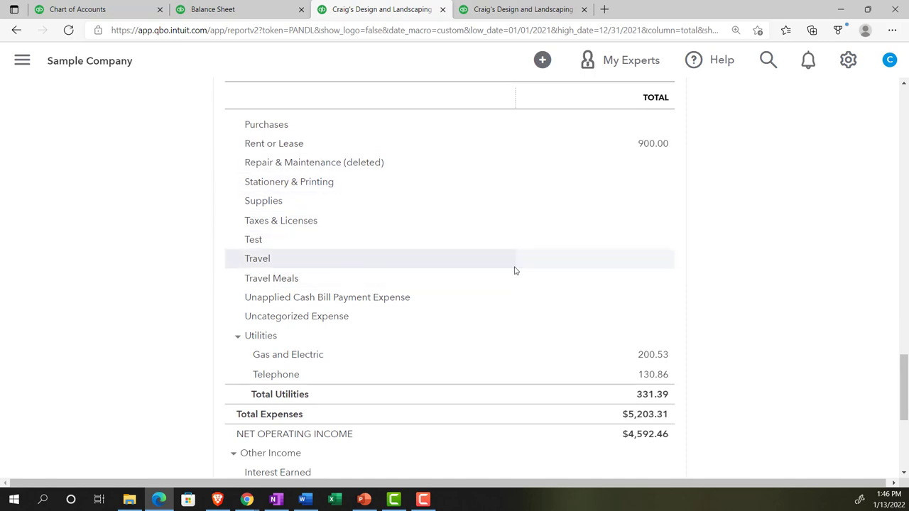
scroll(510, 271, "up", 20)
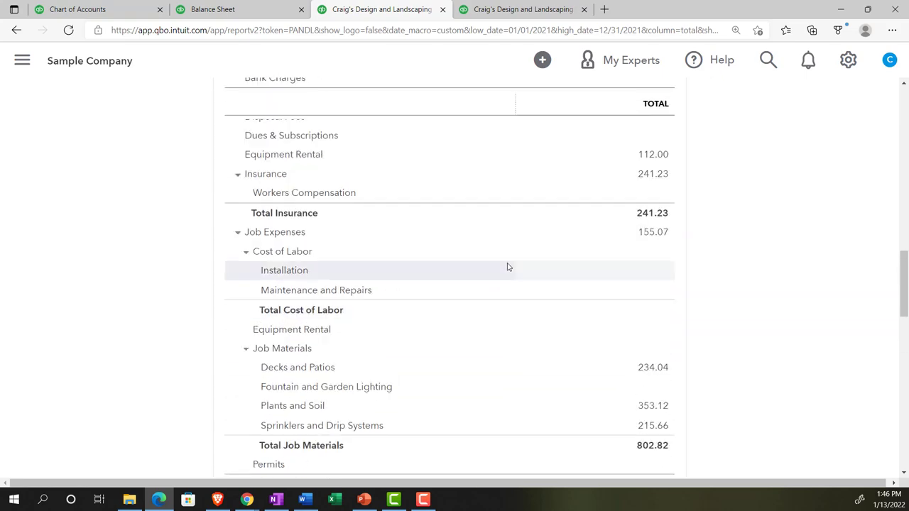
scroll(506, 263, "up", 3)
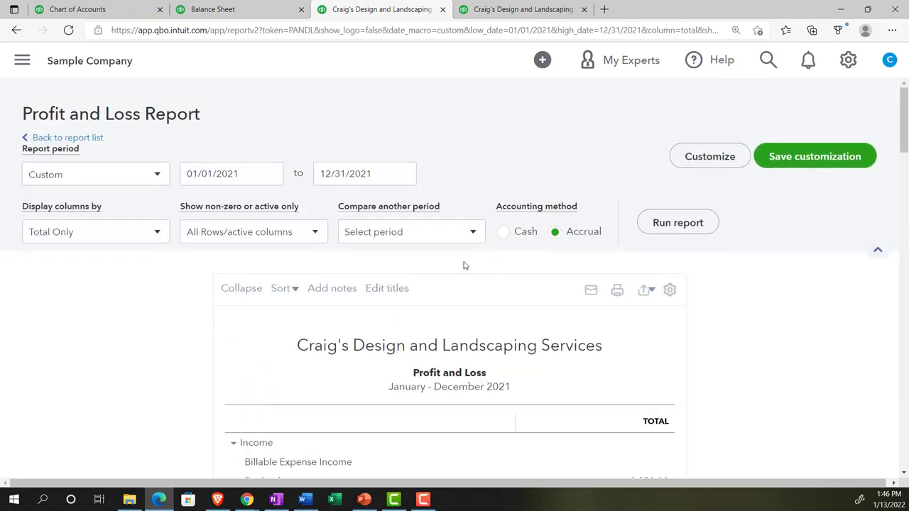
Limit the Profit and Loss to non-zero rows with active columns and rerun the report
left_click(317, 232)
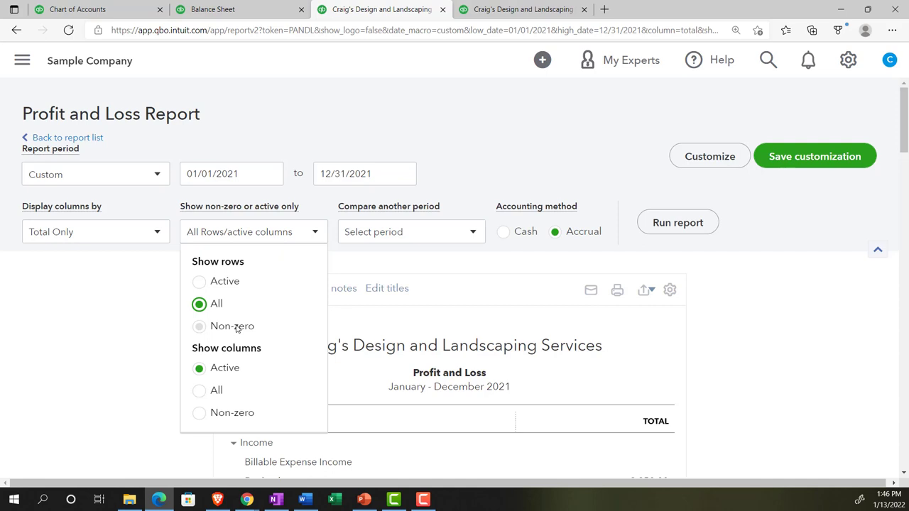
left_click(198, 326)
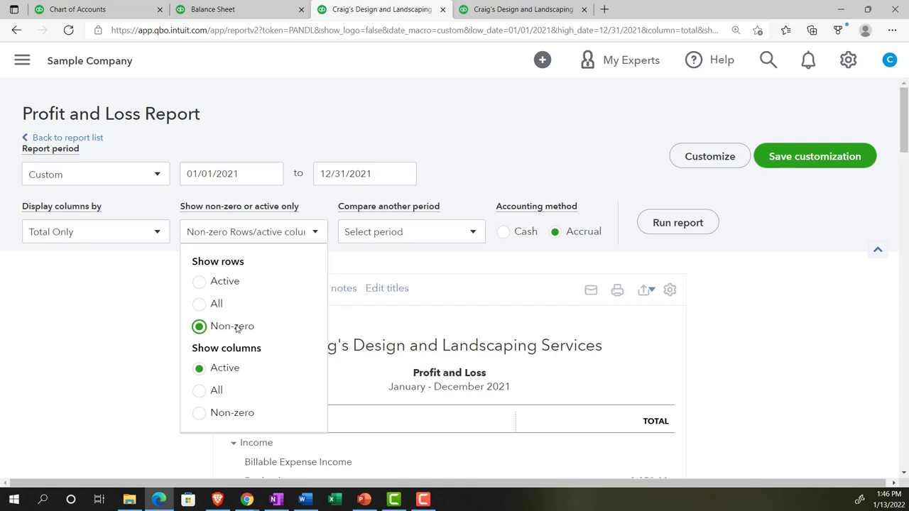
left_click(678, 223)
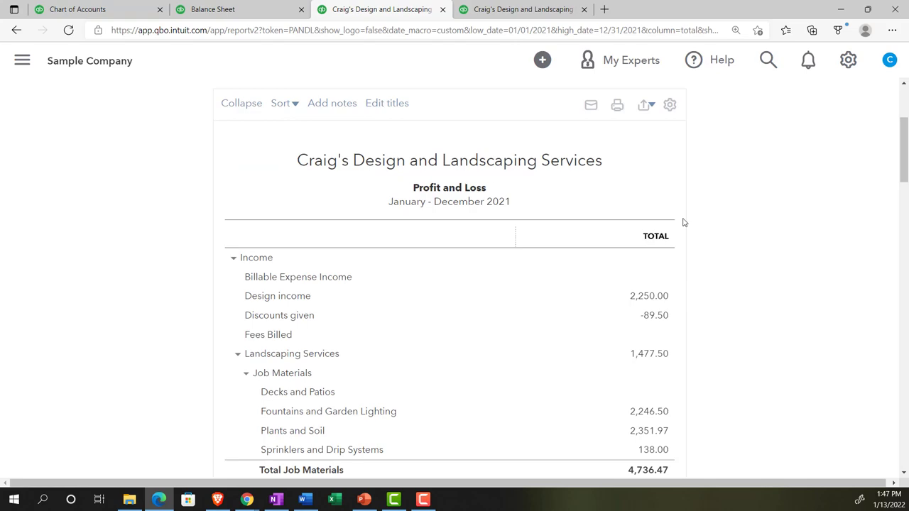
scroll(683, 222, "down", 2)
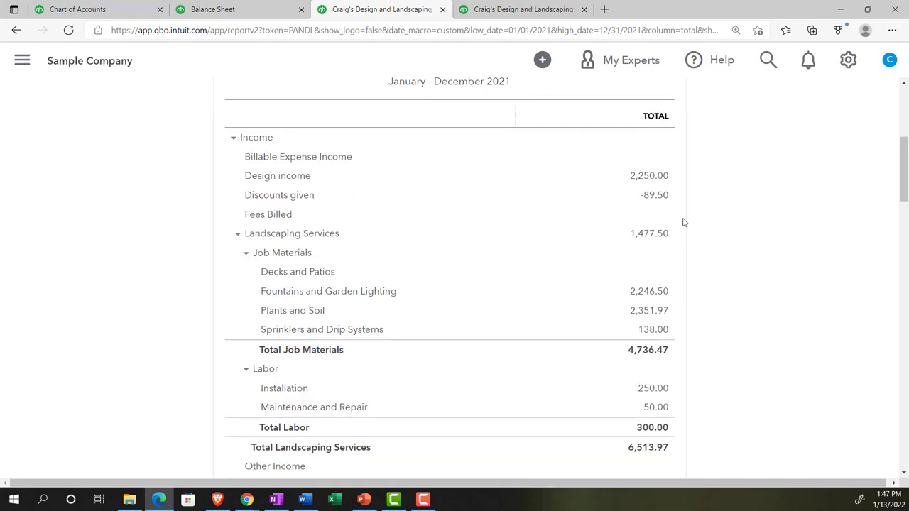
scroll(683, 223, "up", 3)
scroll(684, 223, "up", 1)
left_click(682, 162)
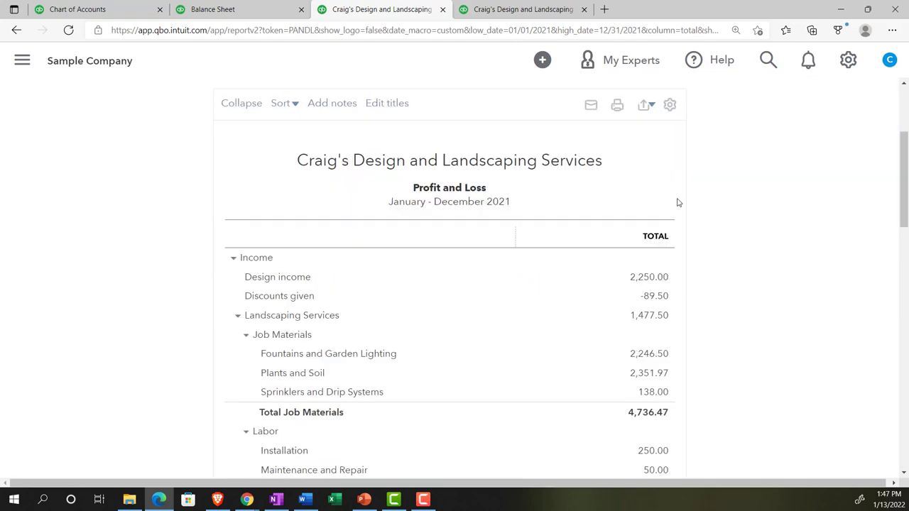
Review the non-zero Profit and Loss from the income accounts down to net income
scroll(639, 301, "down", 5)
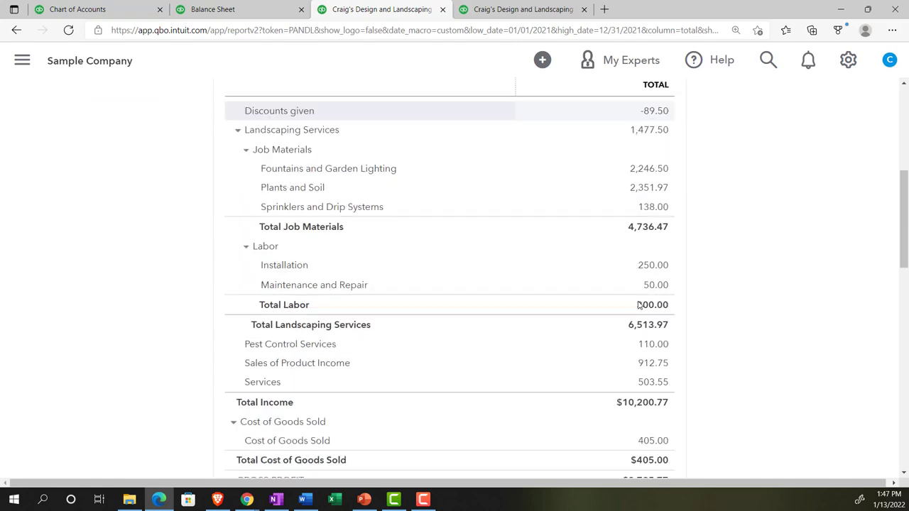
scroll(639, 305, "down", 6)
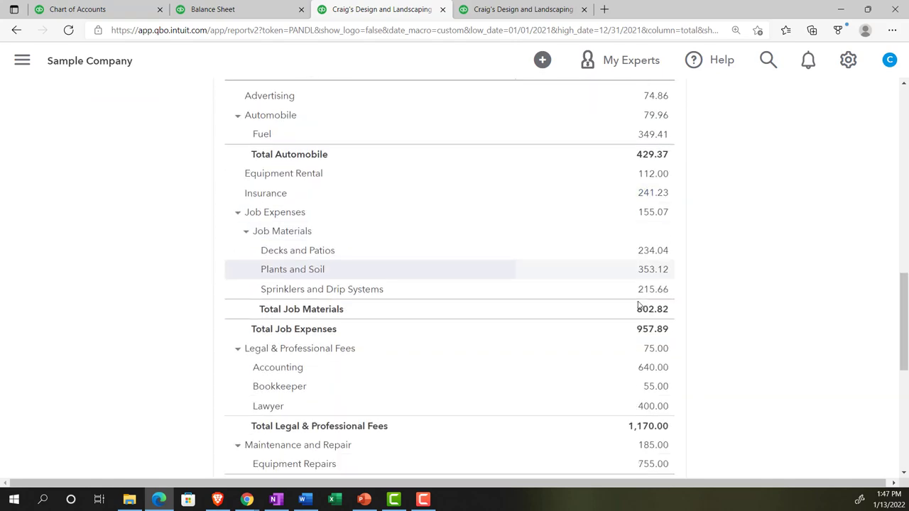
scroll(637, 305, "down", 2)
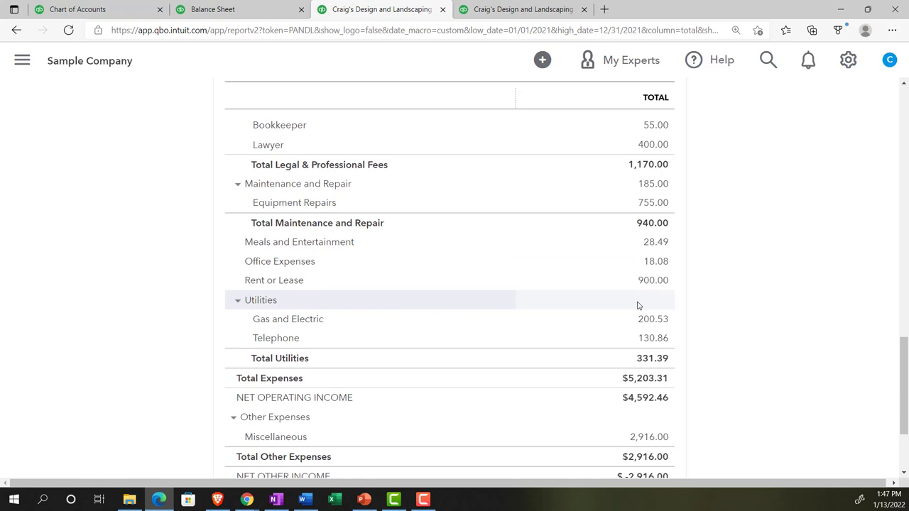
scroll(637, 306, "down", 2)
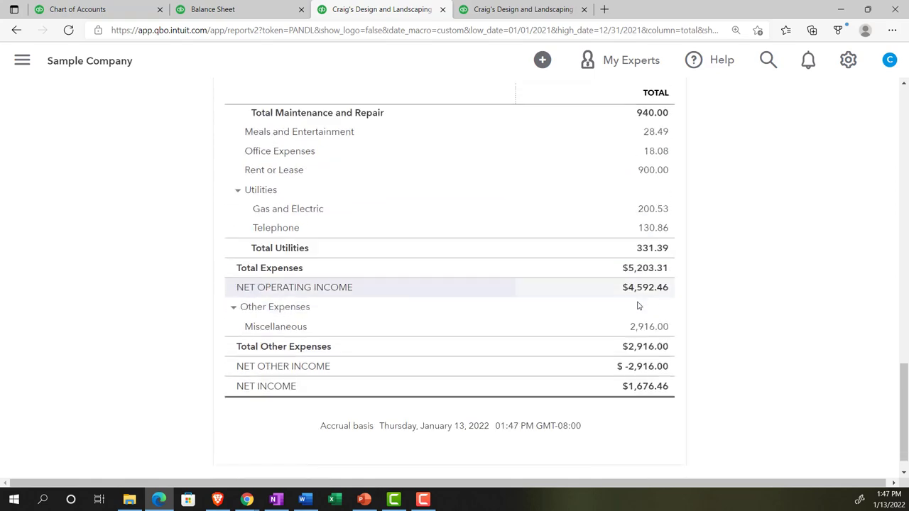
Show active rows with active columns on the Profit and Loss, rerun it and review the expense accounts
scroll(637, 304, "up", 10)
scroll(637, 303, "up", 3)
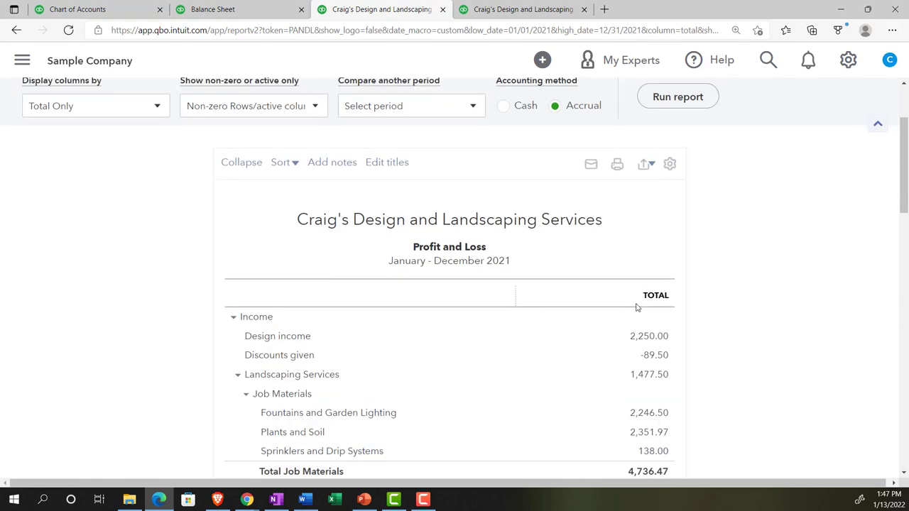
left_click(316, 230)
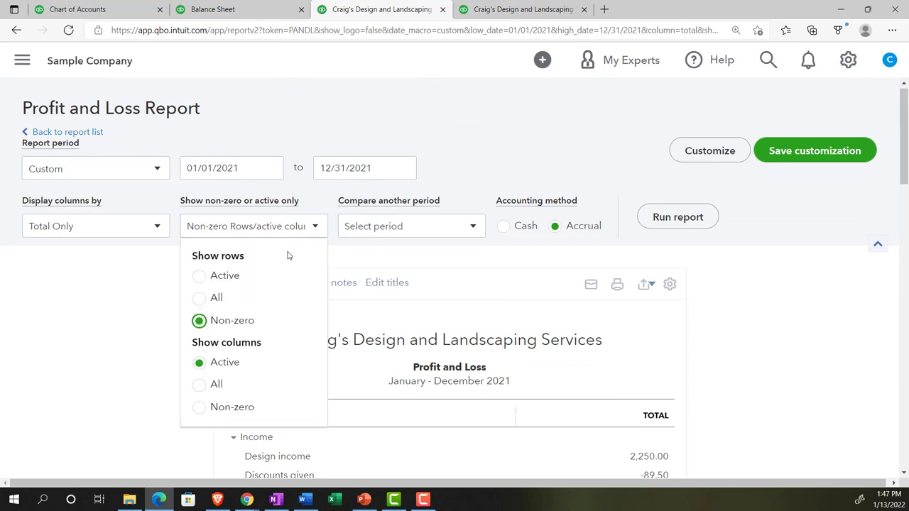
left_click(199, 277)
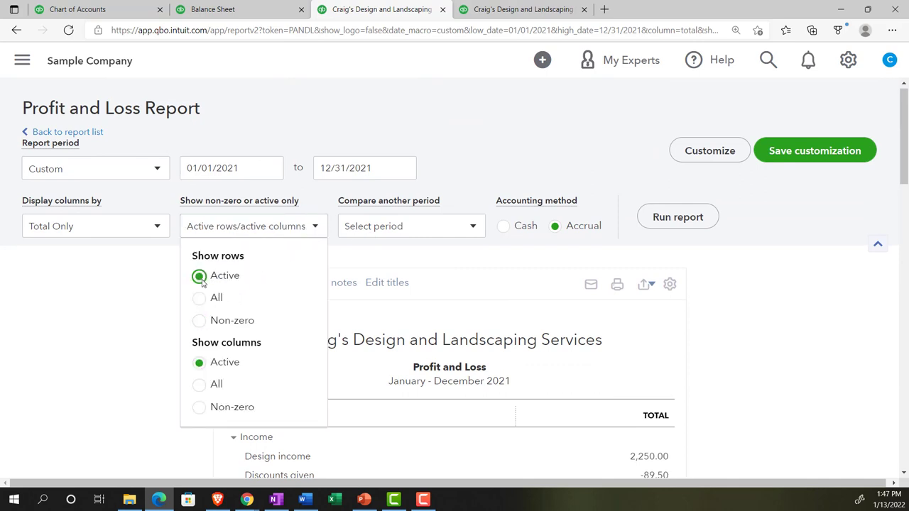
left_click(652, 220)
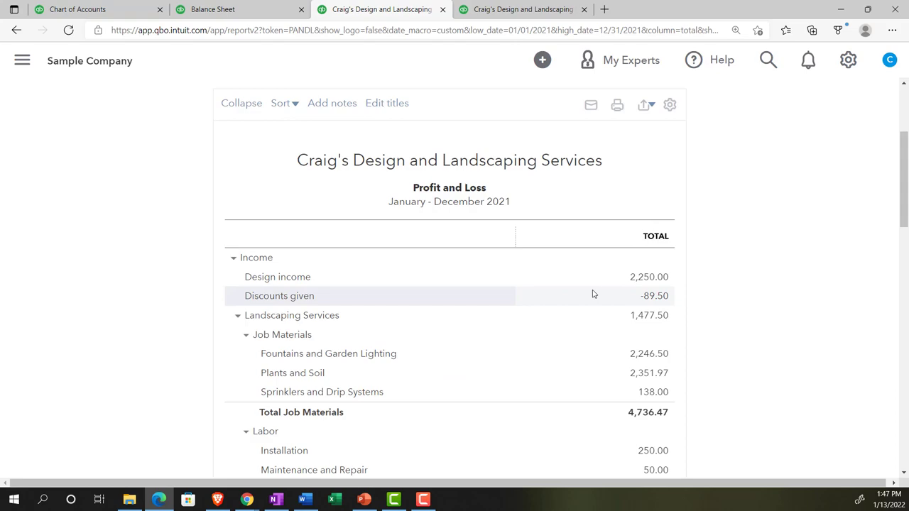
scroll(593, 294, "down", 7)
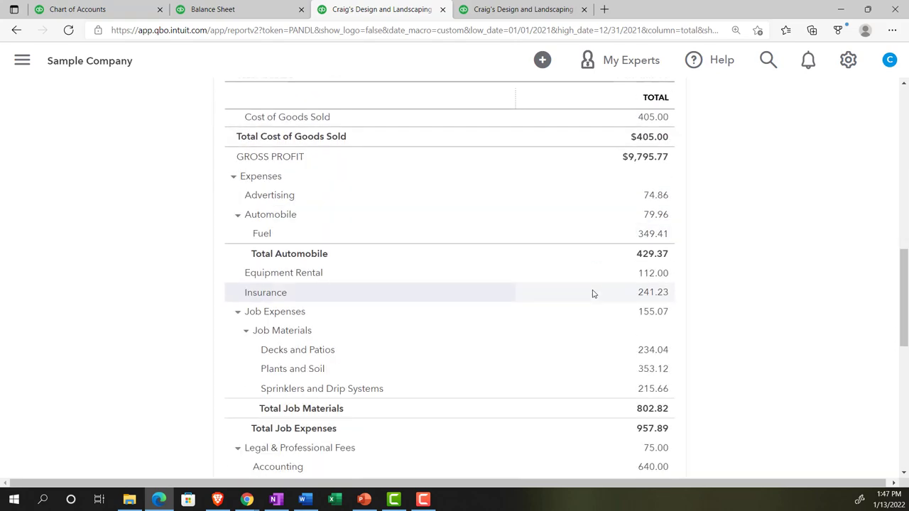
scroll(593, 294, "down", 3)
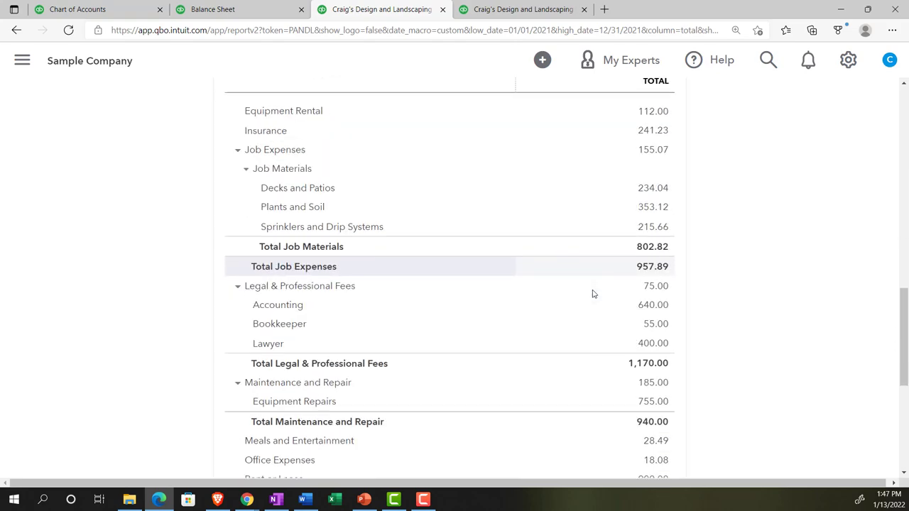
Show active rows with active columns on the Balance Sheet, rerun the report and enlarge the page view
left_click(244, 14)
scroll(245, 184, "up", 10)
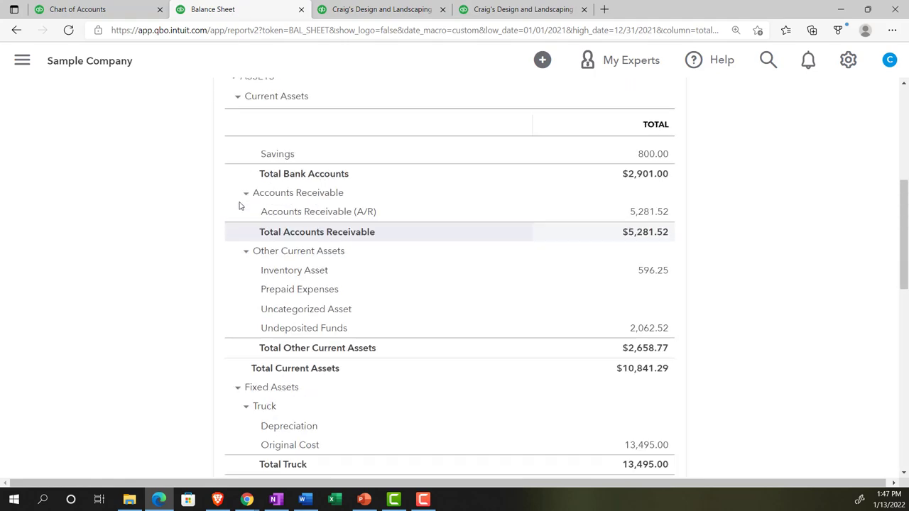
scroll(239, 206, "up", 5)
left_click(298, 235)
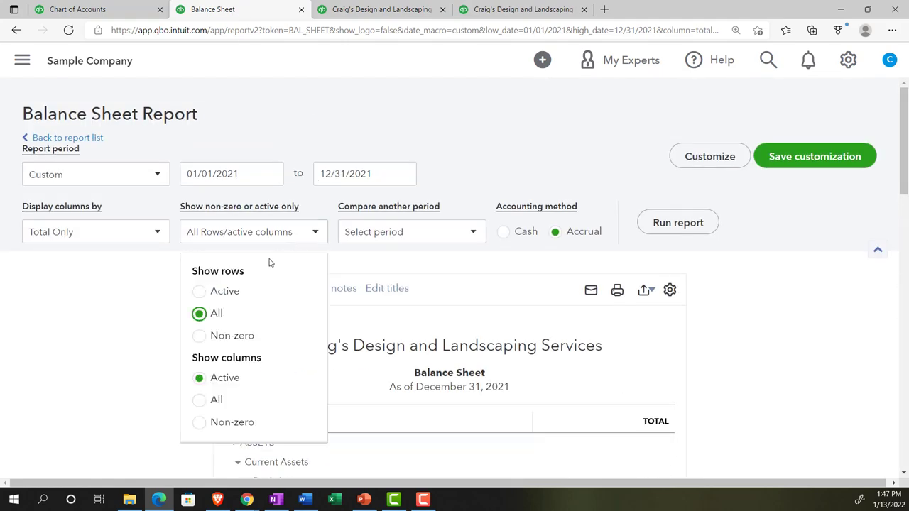
left_click(215, 291)
left_click(687, 232)
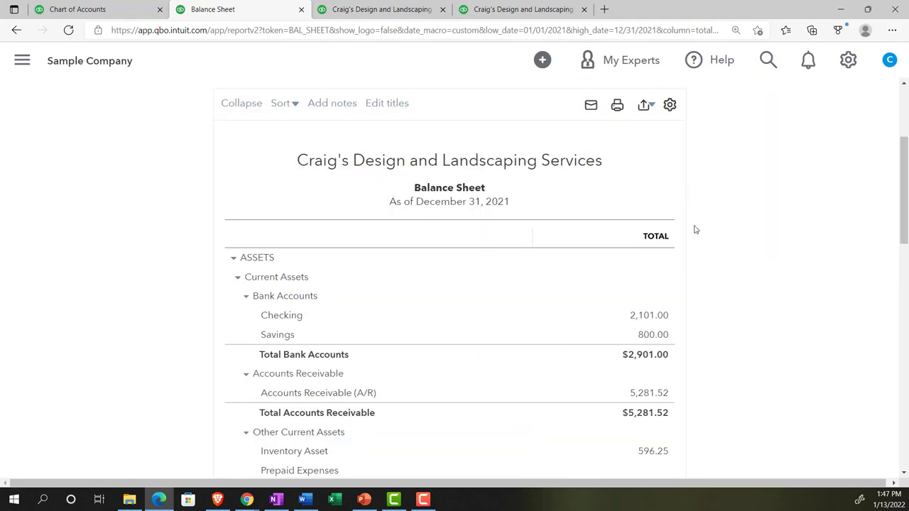
scroll(702, 261, "up", 2)
scroll(701, 262, "down", 4)
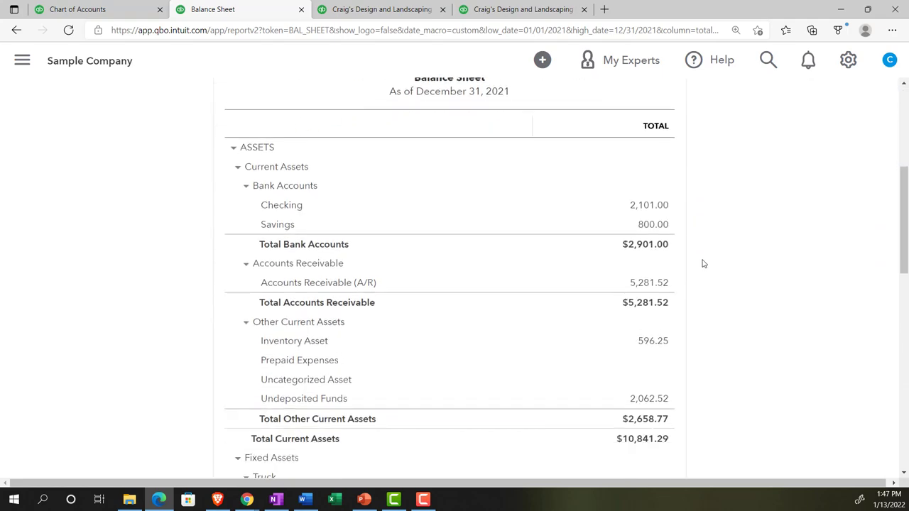
key("ctrl+plus")
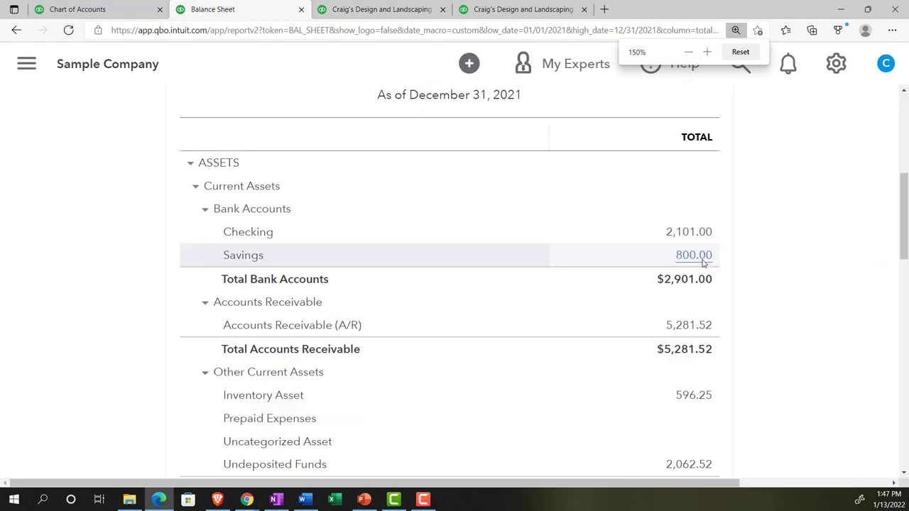
scroll(702, 262, "down", 1)
scroll(703, 257, "up", 5)
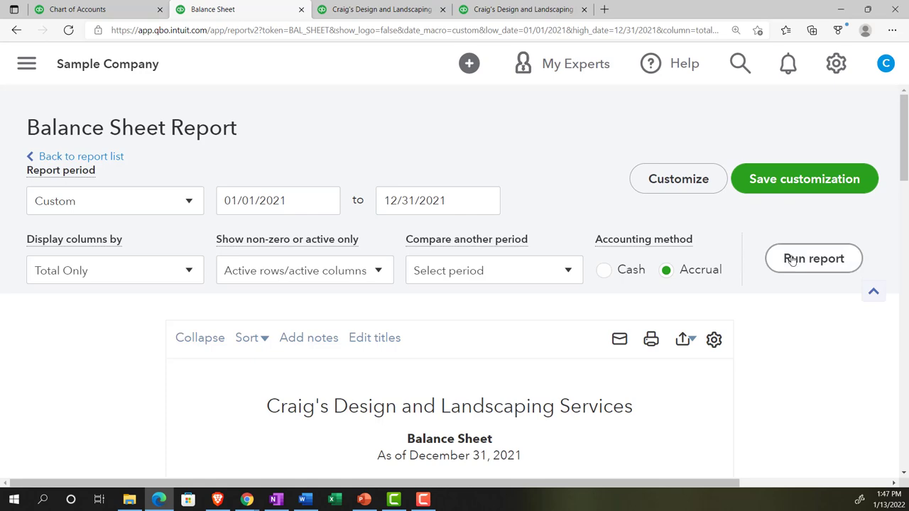
Examine the transactions behind the Arizona Dept. of Revenue Payable balance on the Balance Sheet and return to the report
scroll(765, 263, "down", 5)
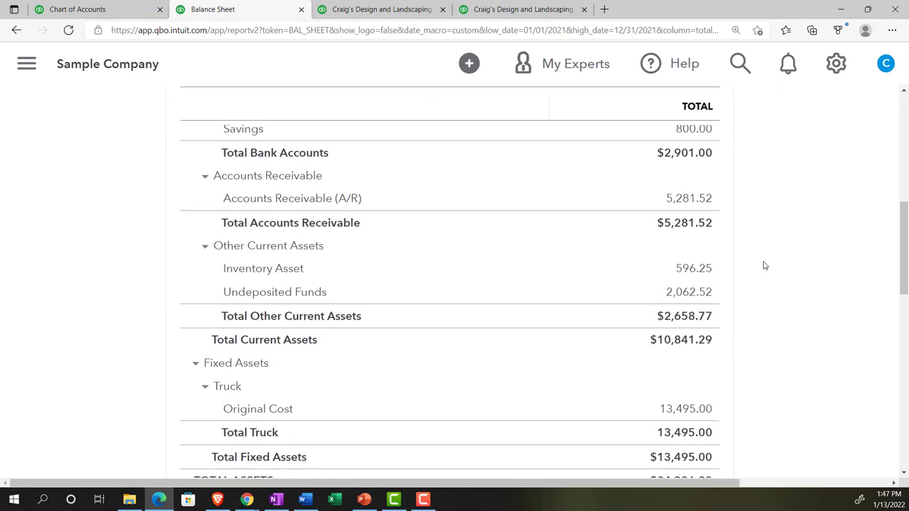
scroll(764, 266, "down", 6)
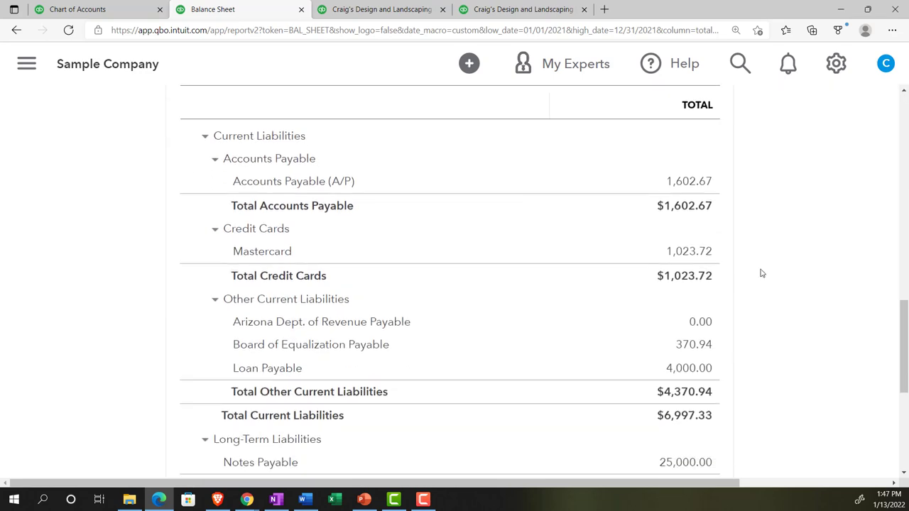
left_click(704, 325)
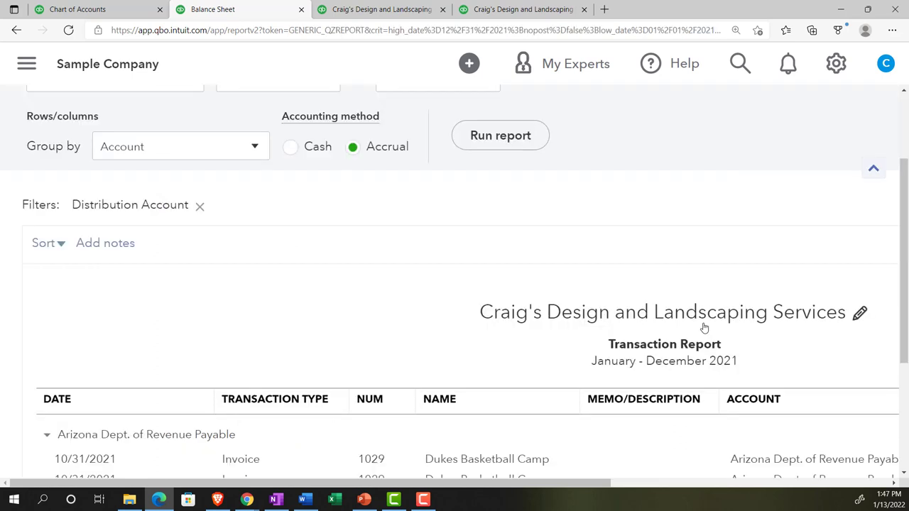
scroll(696, 328, "down", 2)
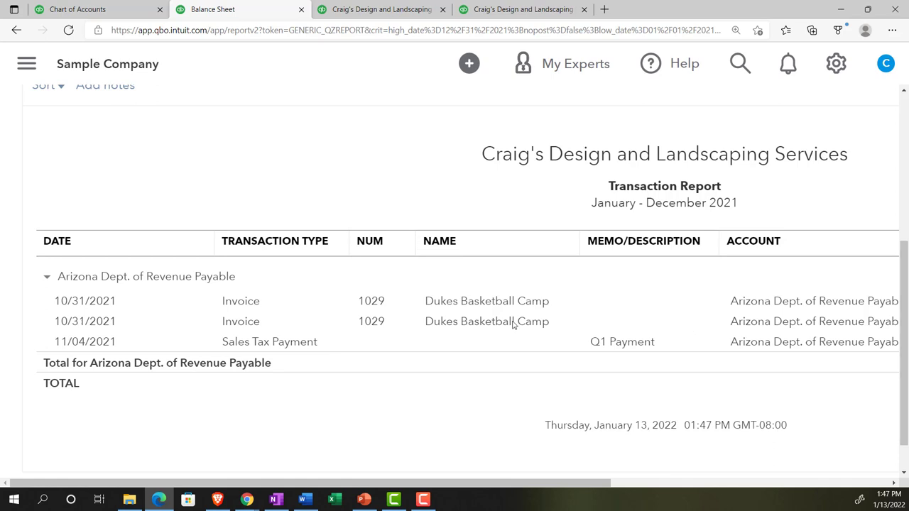
scroll(229, 325, "up", 3)
scroll(229, 325, "up", 1)
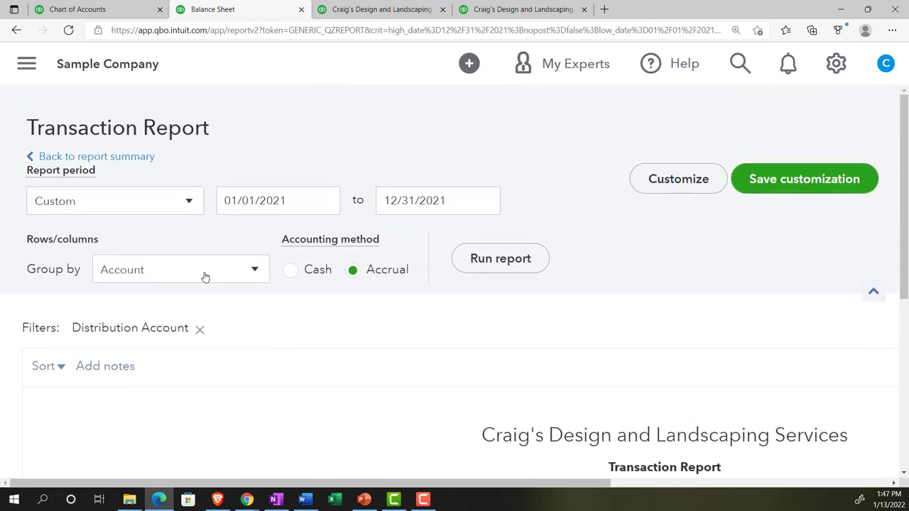
left_click(42, 156)
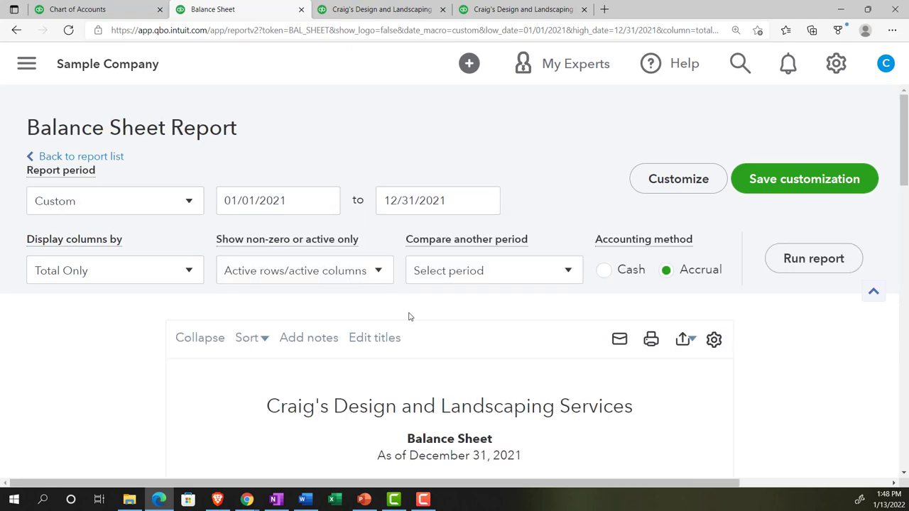
Look over the Balance Sheet again and check the available row and column display options
scroll(409, 316, "down", 9)
scroll(408, 316, "up", 6)
scroll(409, 316, "up", 4)
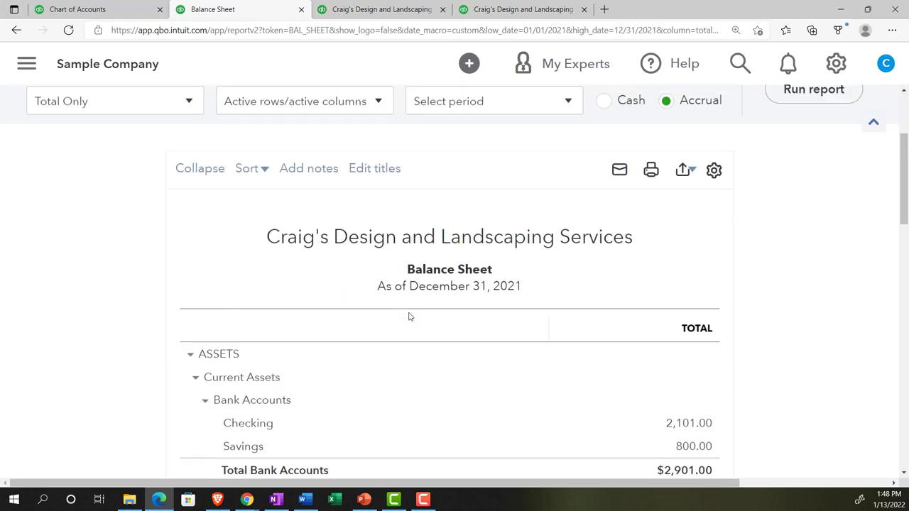
left_click(377, 166)
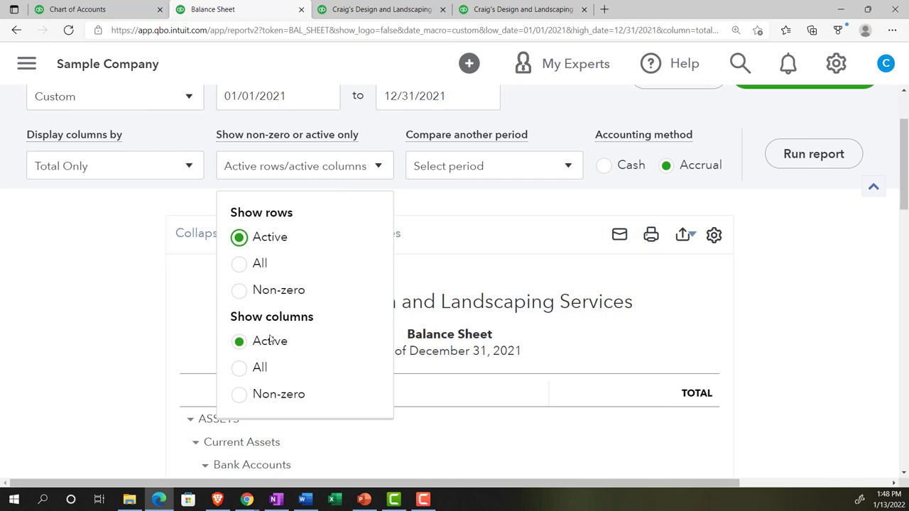
scroll(135, 334, "down", 2)
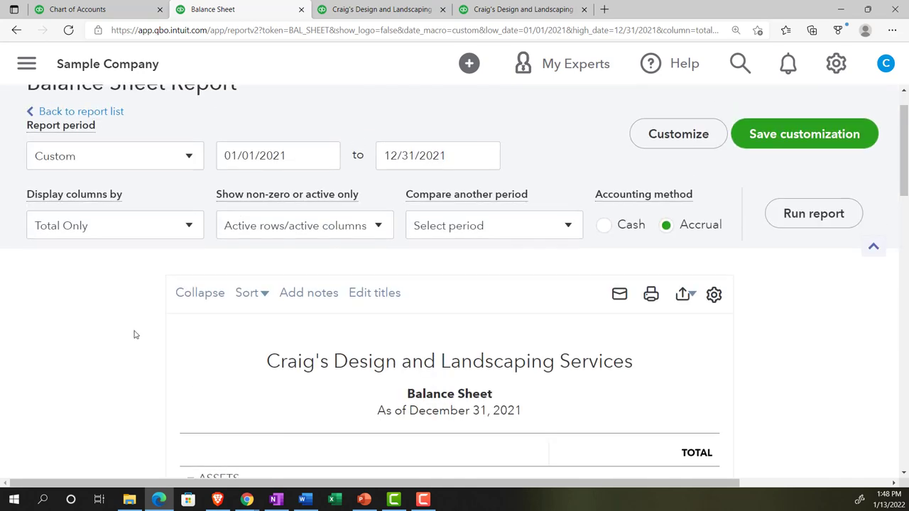
Compare the Balance Sheet with the previous period, including $ change and % change, and rerun the report
left_click(567, 227)
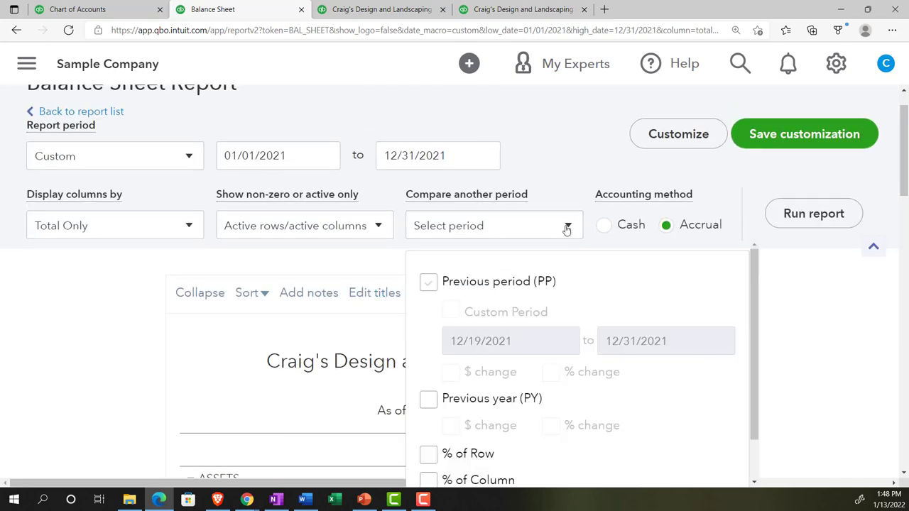
scroll(572, 297, "down", 1)
scroll(572, 297, "up", 1)
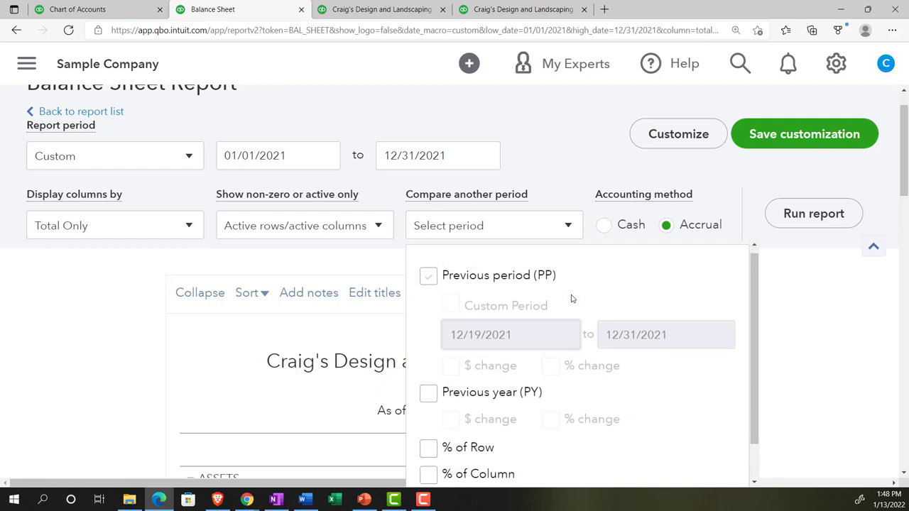
key("ctrl+minus")
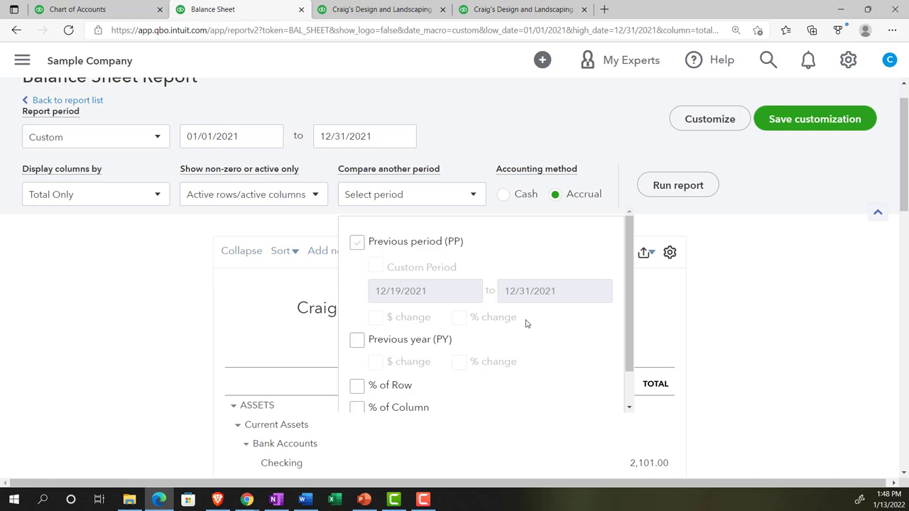
left_click(358, 243)
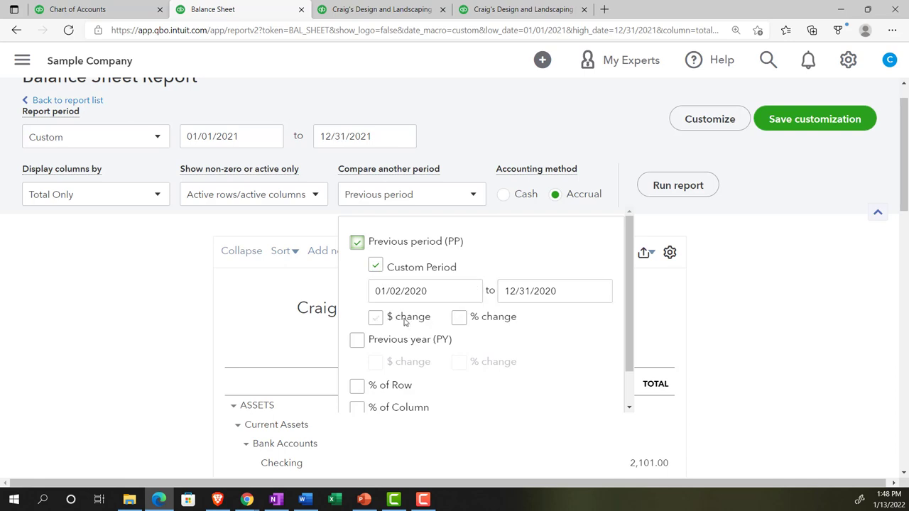
left_click(380, 321)
left_click(460, 319)
left_click(662, 189)
scroll(637, 239, "down", 2)
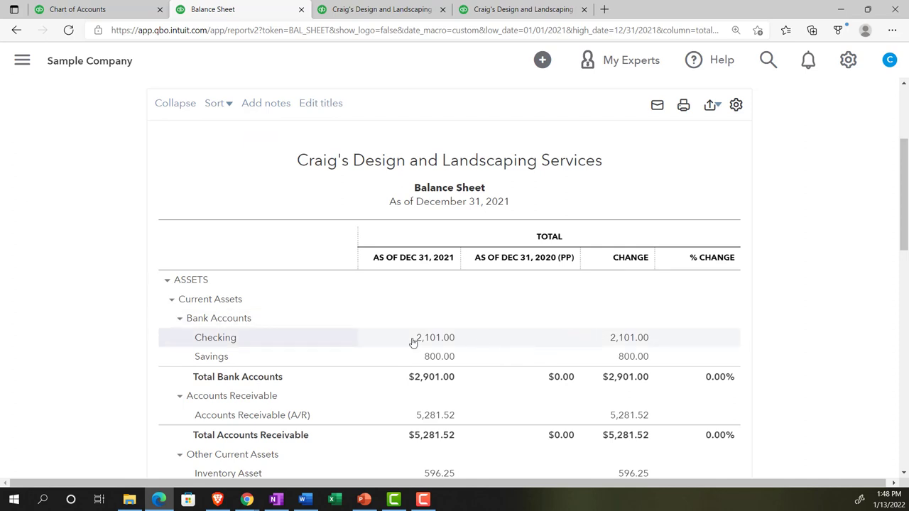
Set the Balance Sheet's report period to This Year-to-date and check the comparison columns
scroll(252, 335, "up", 1)
scroll(252, 336, "up", 2)
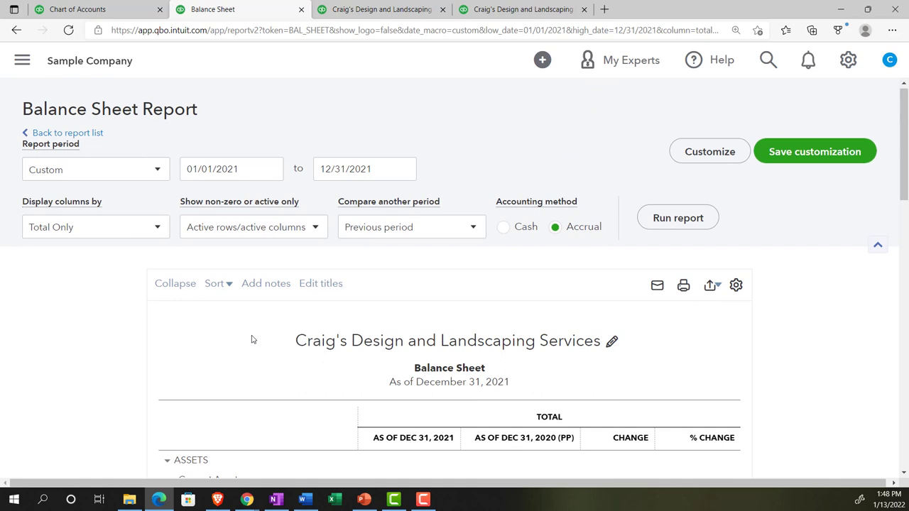
left_click(156, 174)
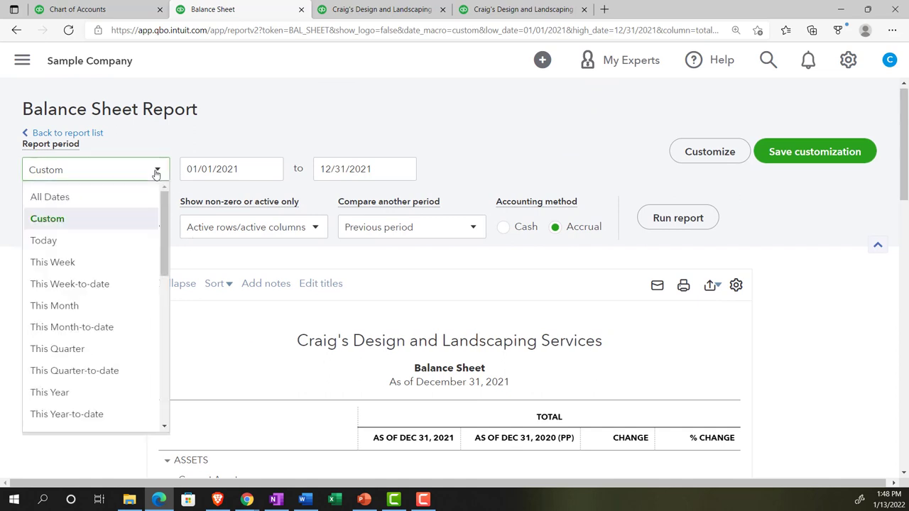
scroll(106, 319, "down", 1)
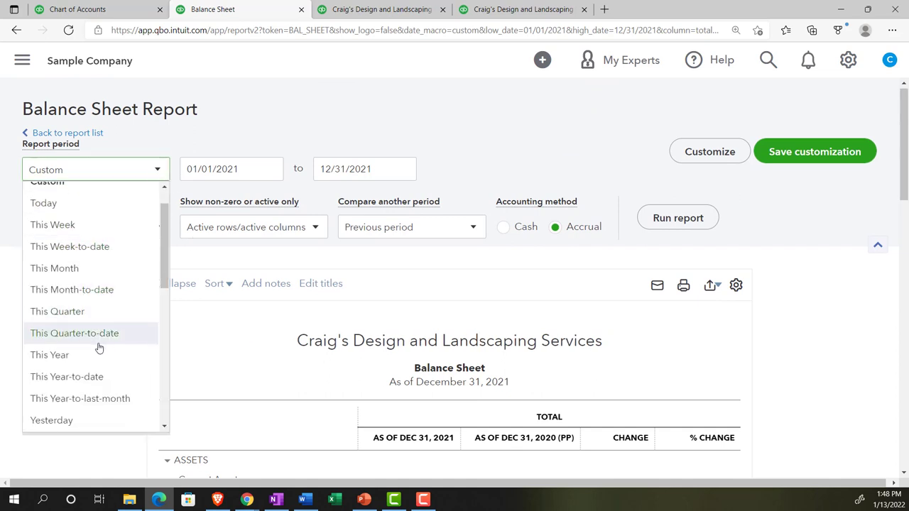
left_click(95, 376)
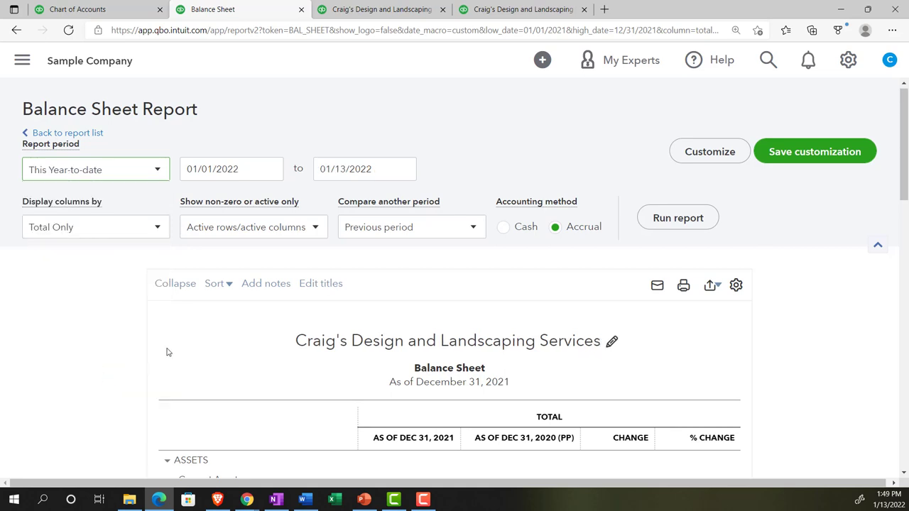
scroll(168, 352, "down", 1)
scroll(169, 351, "down", 1)
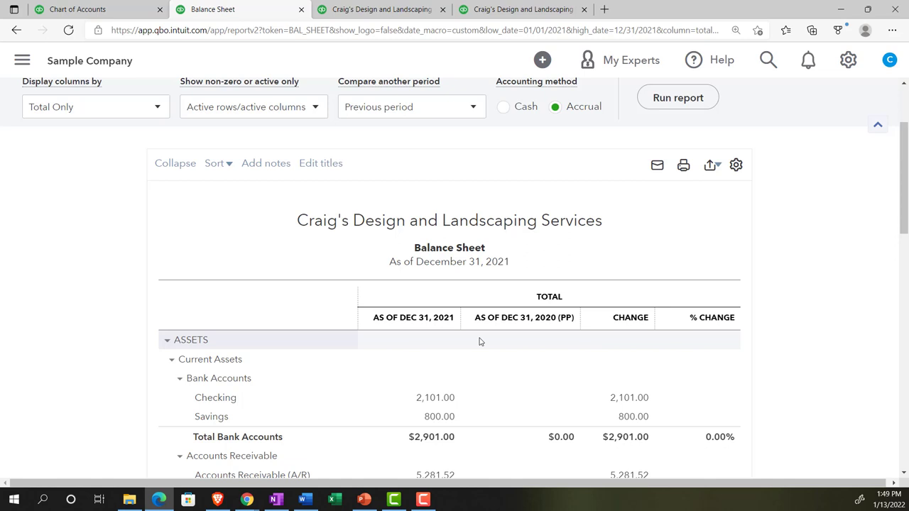
Check the column display options and the previous-period comparison columns on the Balance Sheet
scroll(479, 341, "up", 2)
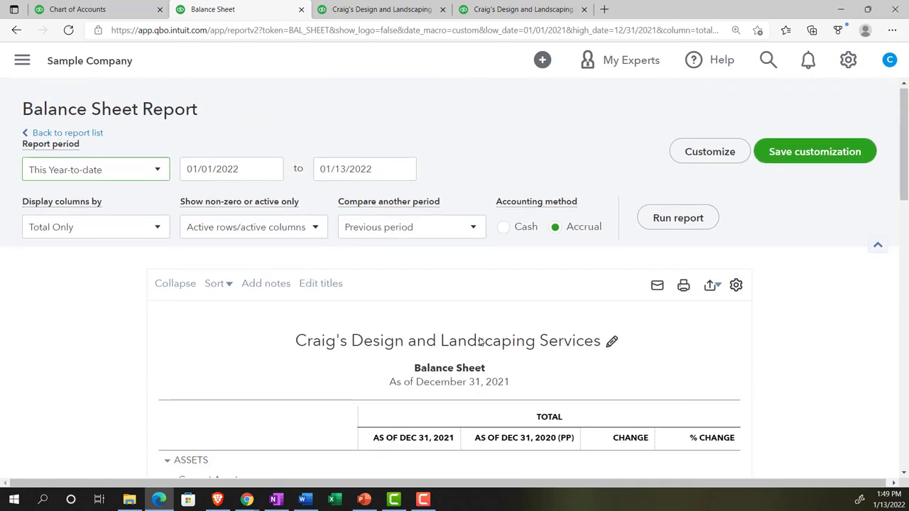
left_click(159, 228)
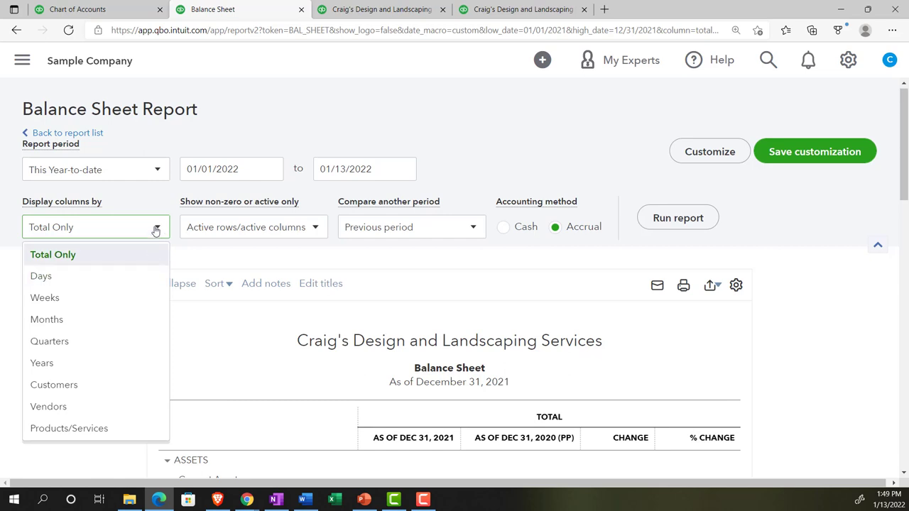
left_click(156, 229)
scroll(339, 355, "down", 1)
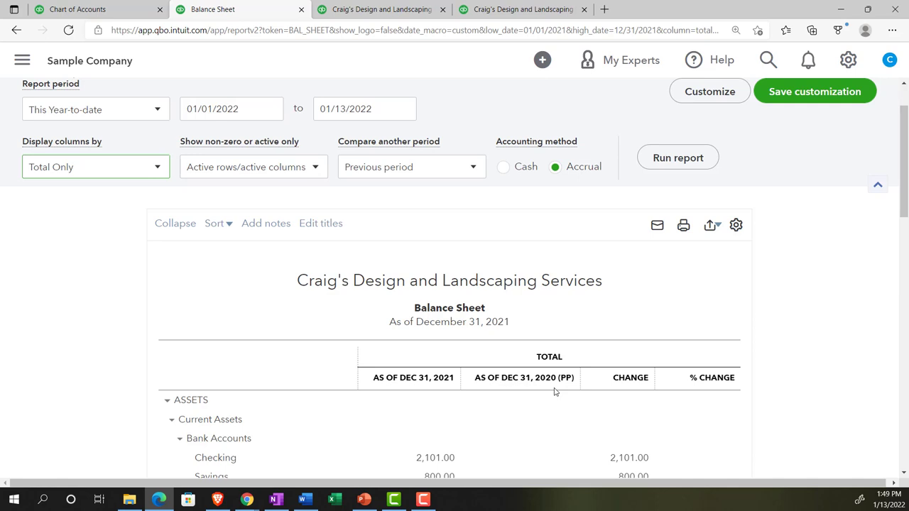
scroll(555, 392, "down", 1)
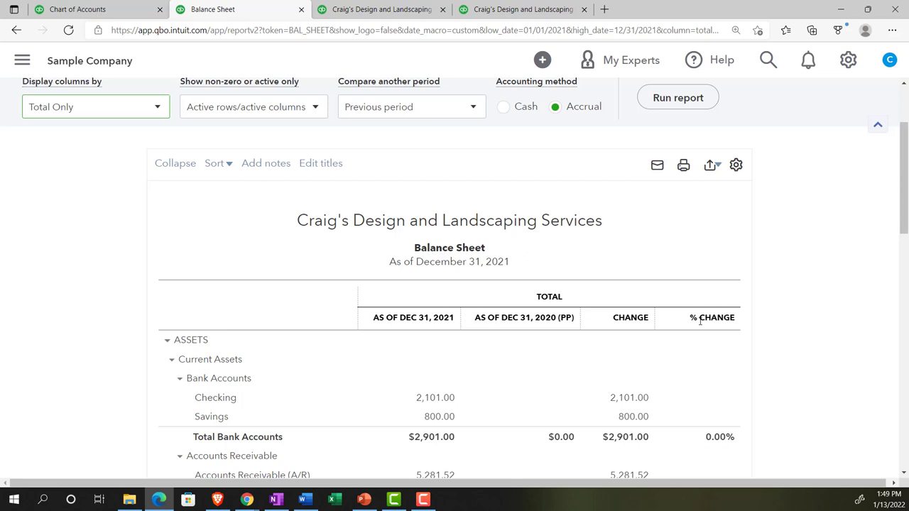
Replace the Balance Sheet's previous-period comparison with % of Column, rerun the report and review the asset percentages
scroll(699, 321, "up", 1)
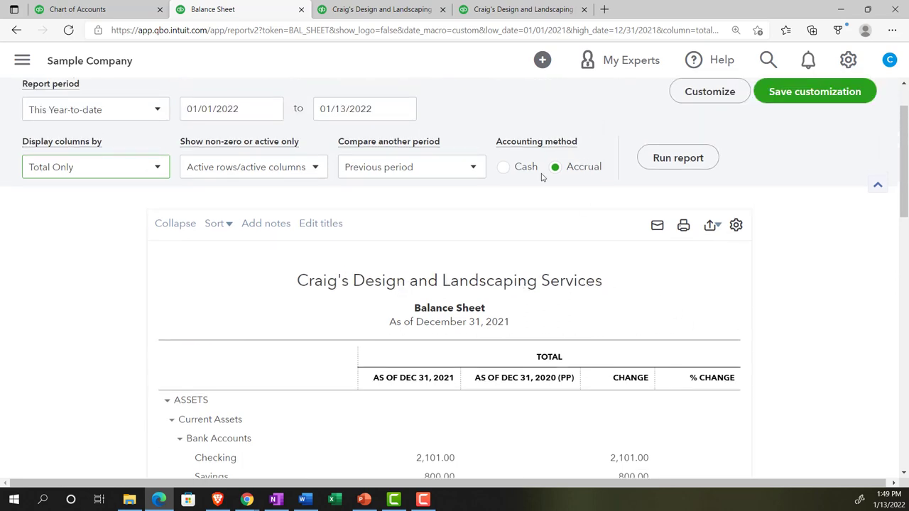
left_click(474, 167)
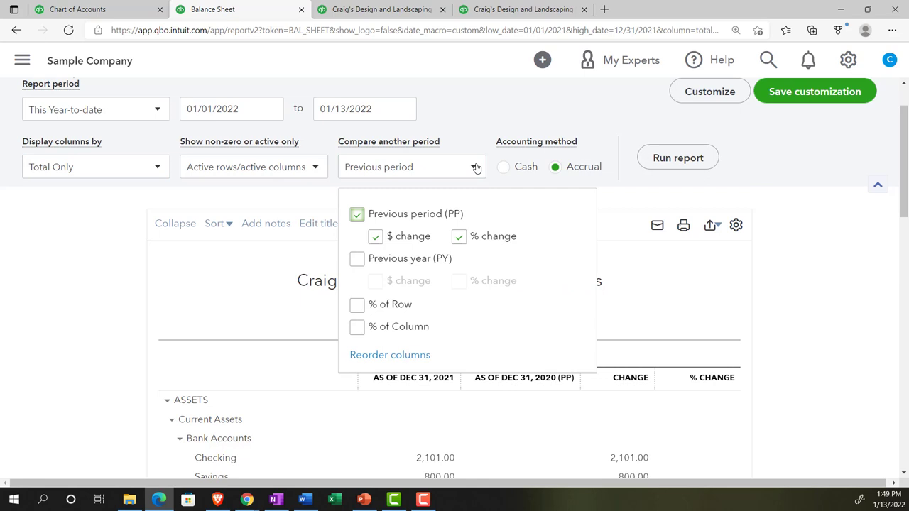
left_click(357, 218)
left_click(358, 261)
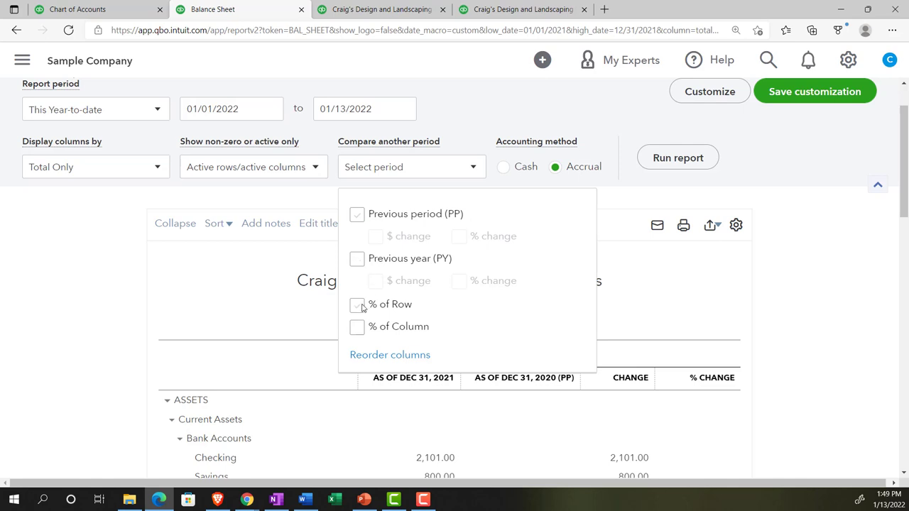
left_click(357, 328)
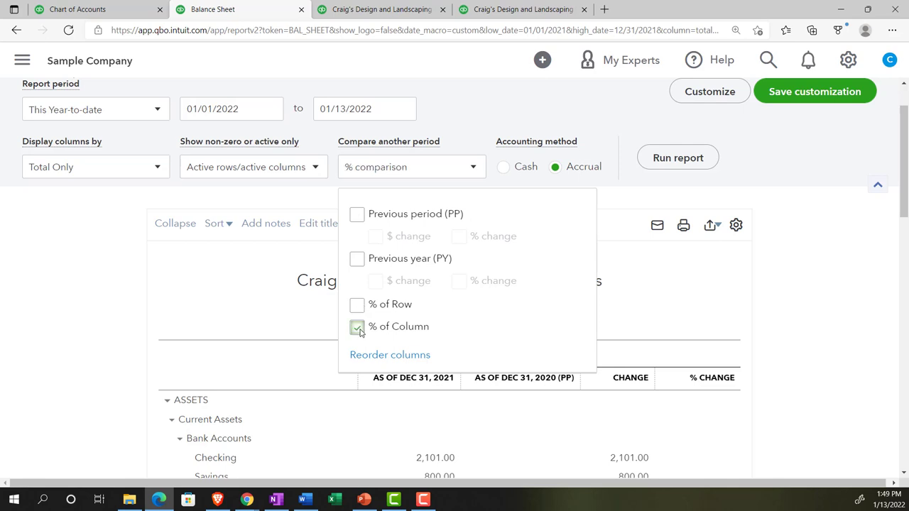
left_click(660, 158)
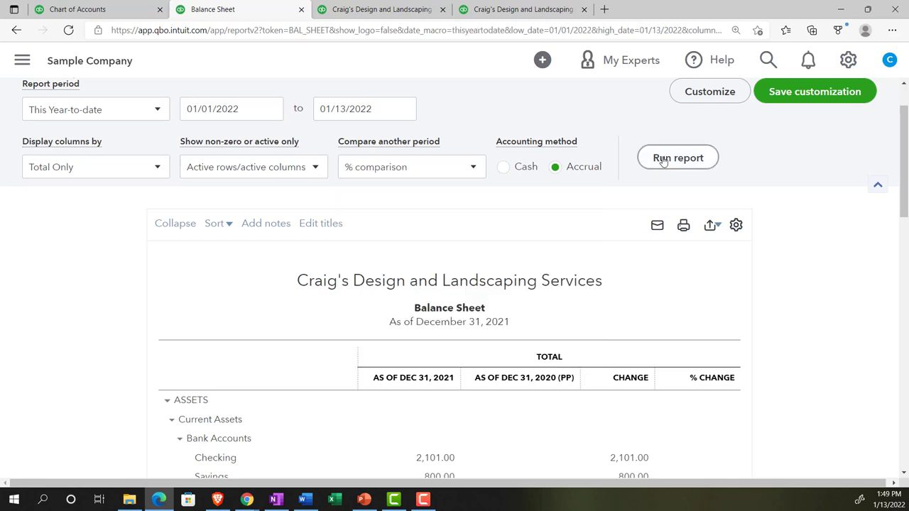
scroll(661, 157, "down", 2)
scroll(700, 270, "down", 2)
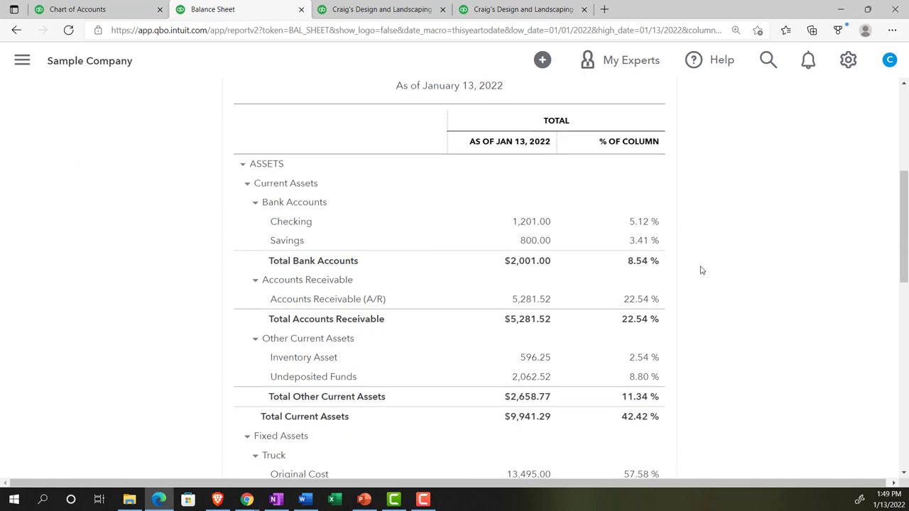
scroll(668, 224, "down", 3)
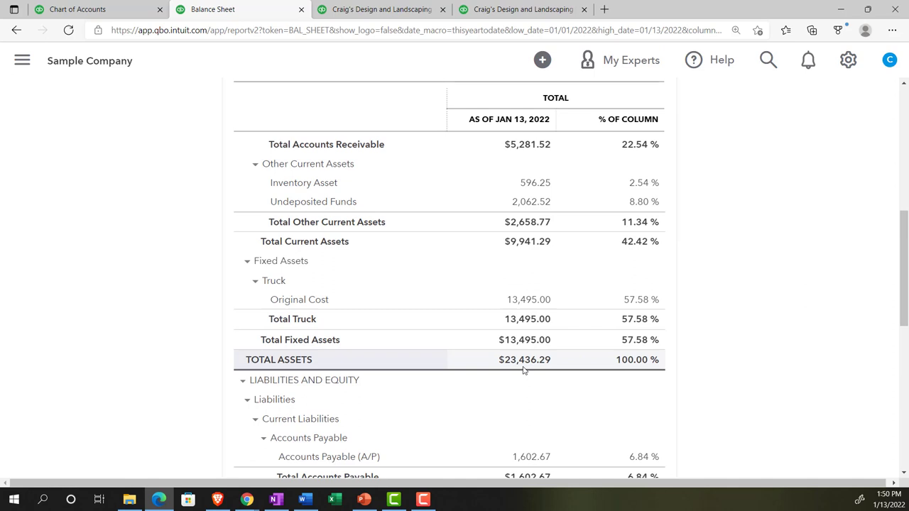
scroll(523, 369, "up", 4)
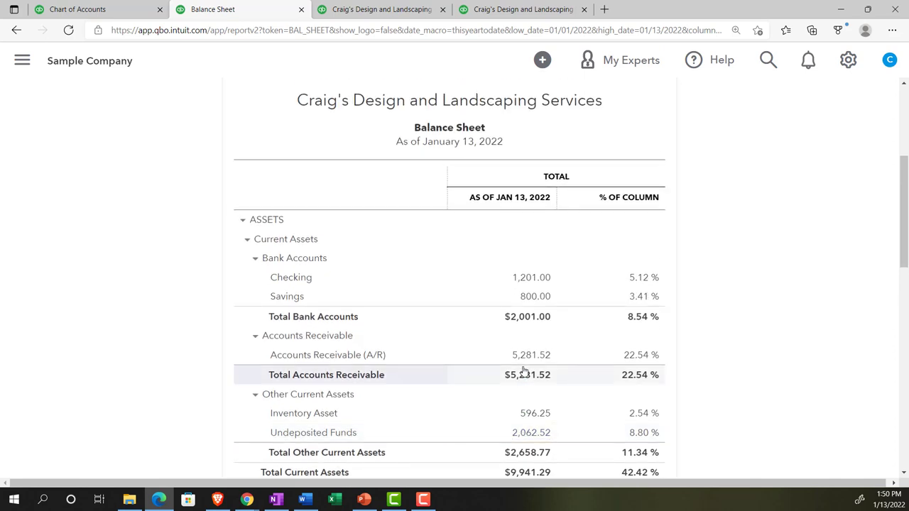
scroll(522, 369, "up", 2)
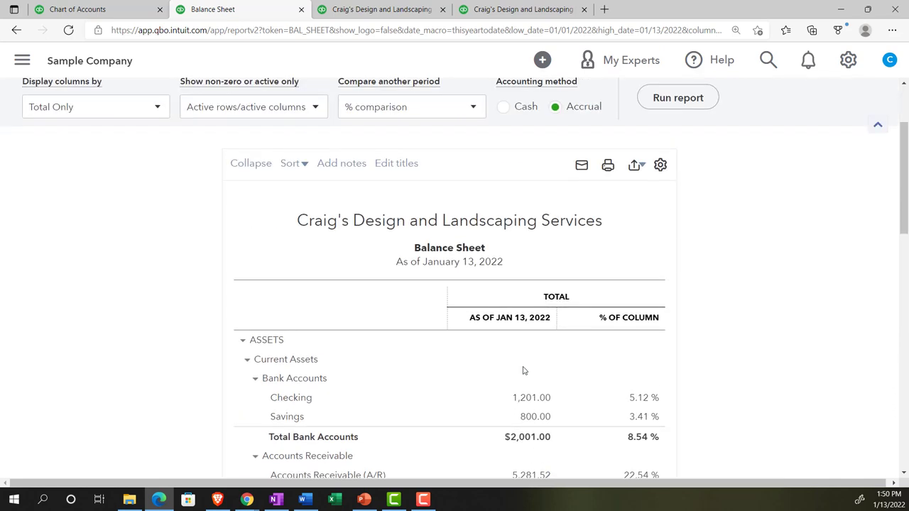
Switch to the Chart of Accounts page and view the list of new transaction types
scroll(507, 308, "up", 1)
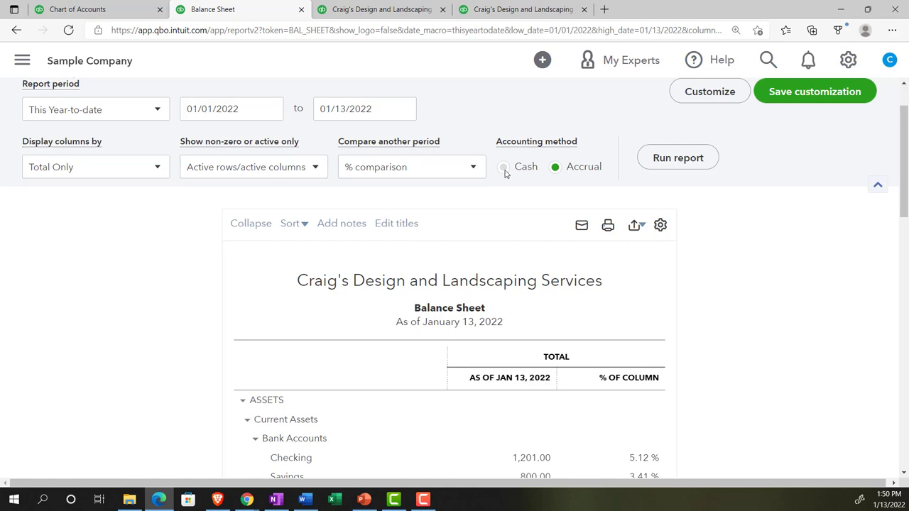
left_click(117, 14)
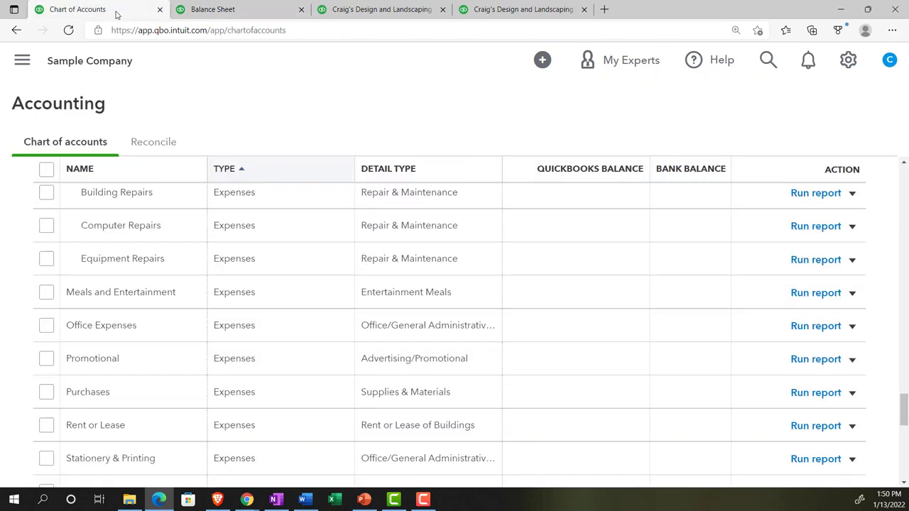
left_click(31, 64)
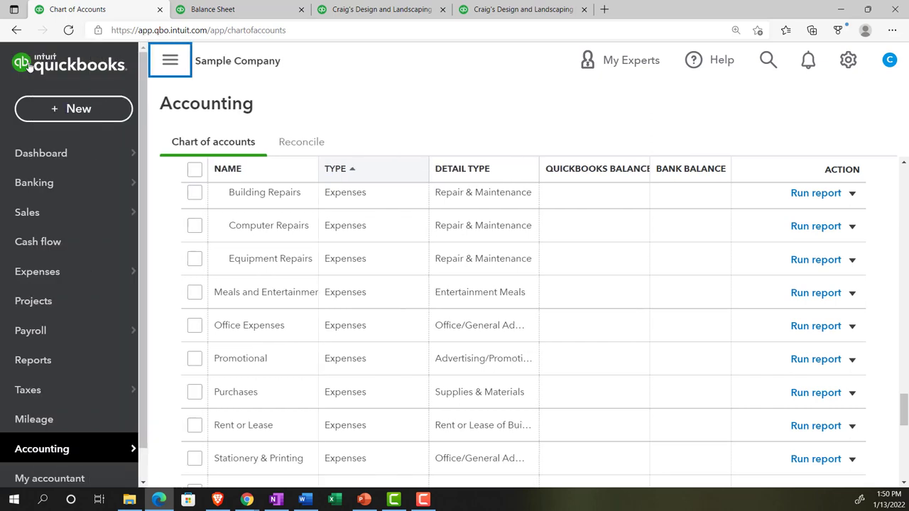
left_click(78, 110)
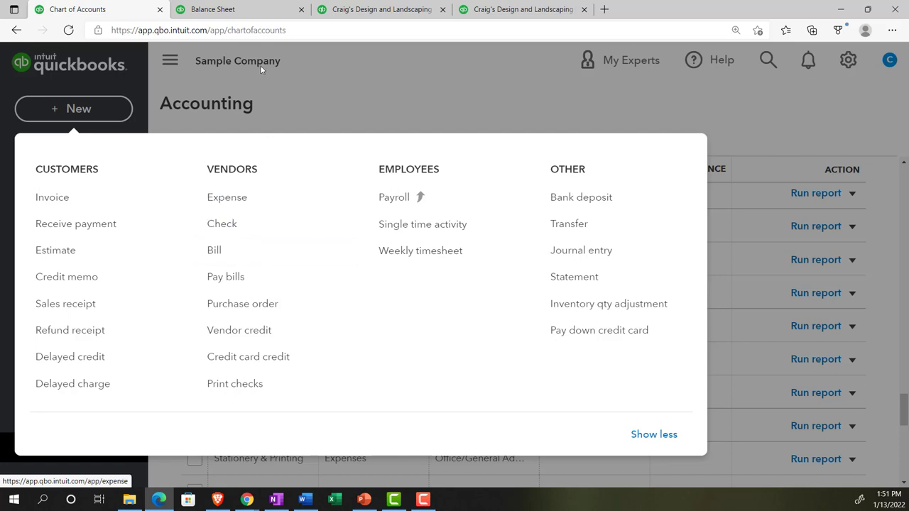
Return to the Balance Sheet, rerun it with the Cash accounting method and look through its assets, liabilities and equity
left_click(241, 7)
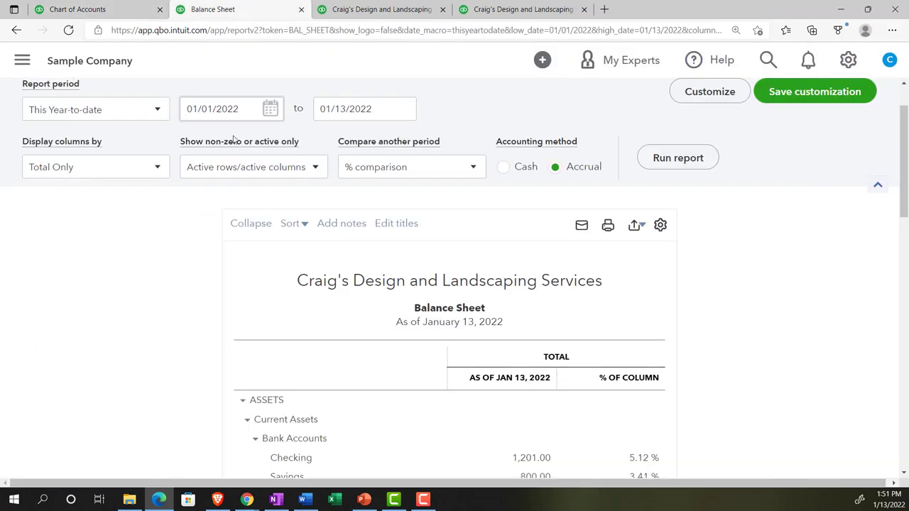
left_click(503, 168)
left_click(671, 160)
scroll(518, 261, "down", 2)
scroll(497, 277, "down", 1)
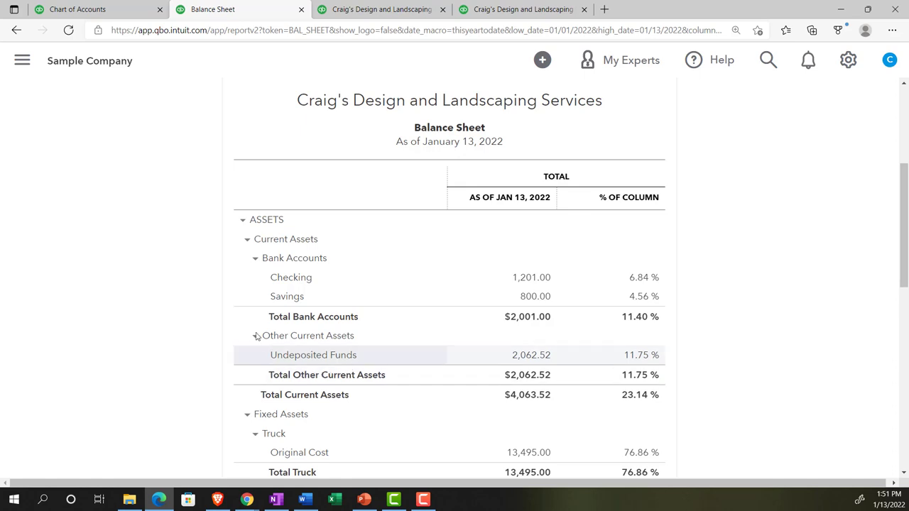
scroll(248, 321, "down", 1)
scroll(249, 322, "down", 3)
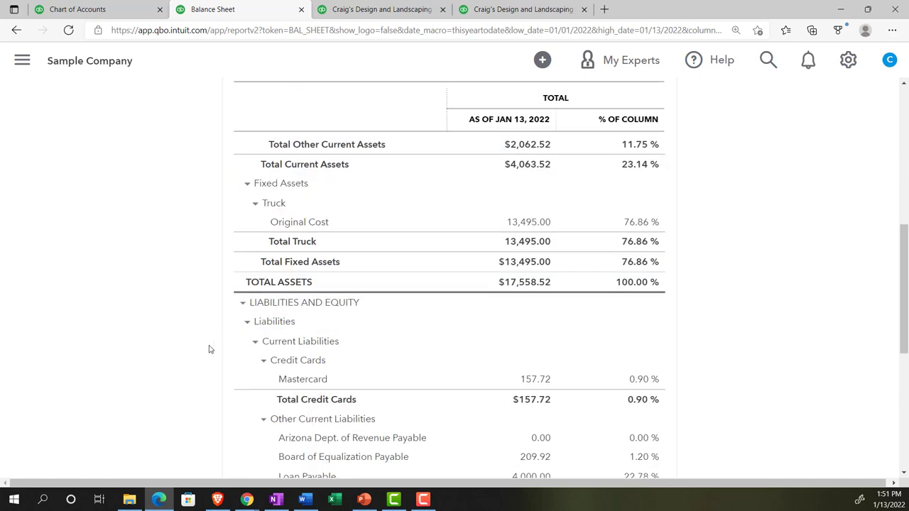
scroll(209, 349, "down", 1)
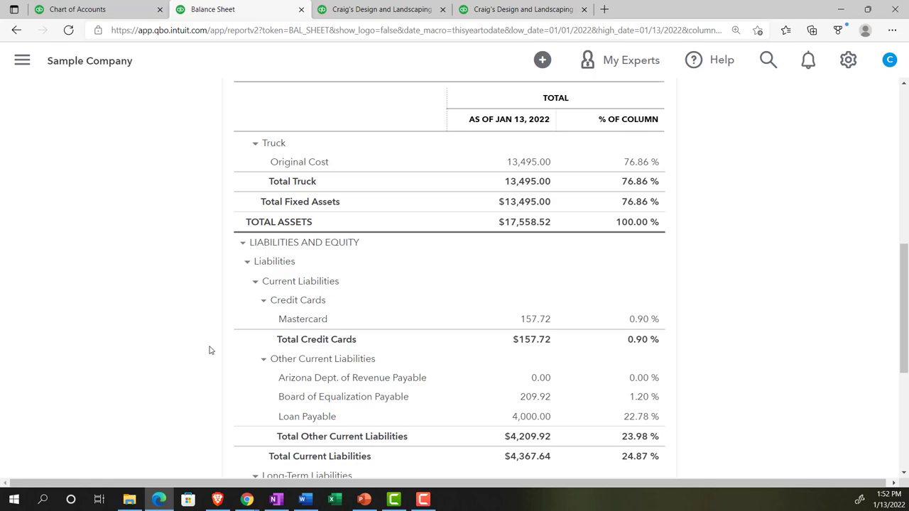
scroll(208, 349, "down", 3)
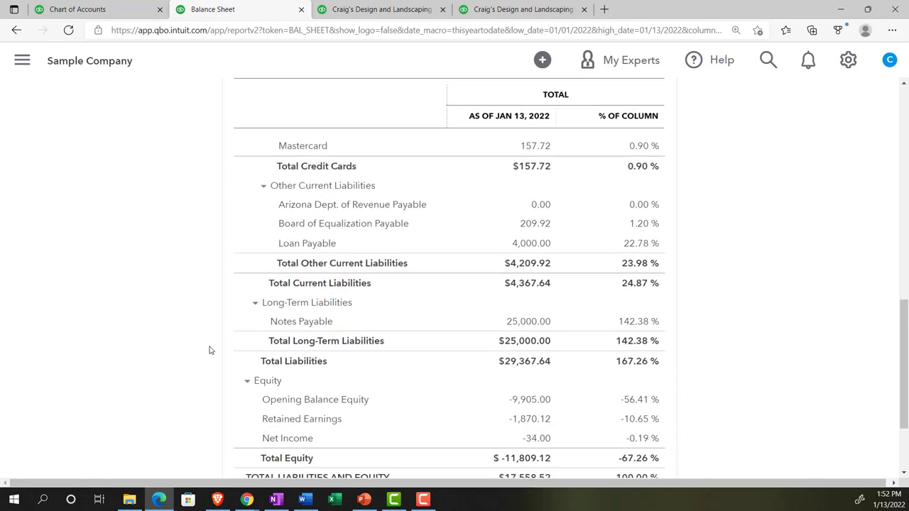
scroll(208, 350, "up", 4)
scroll(209, 350, "up", 5)
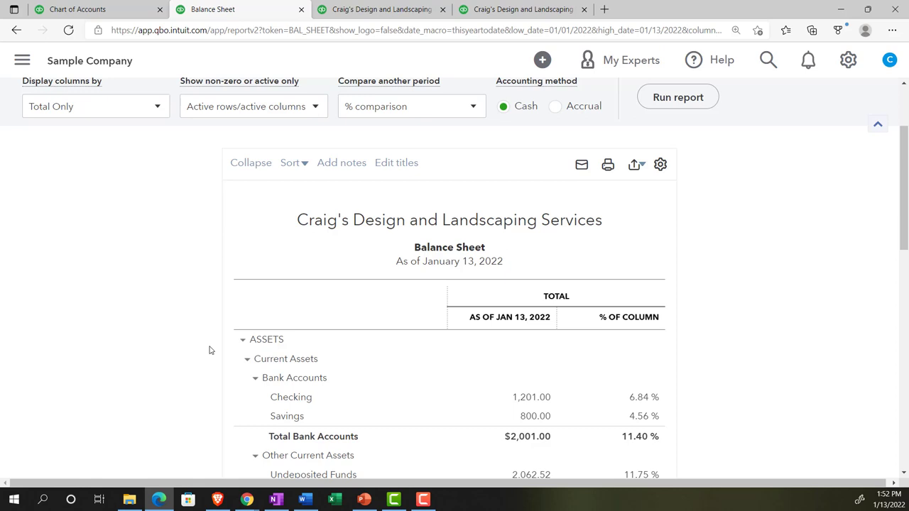
Set the Balance Sheet's accounting method back to Accrual and rerun the report
scroll(211, 348, "up", 1)
left_click(556, 168)
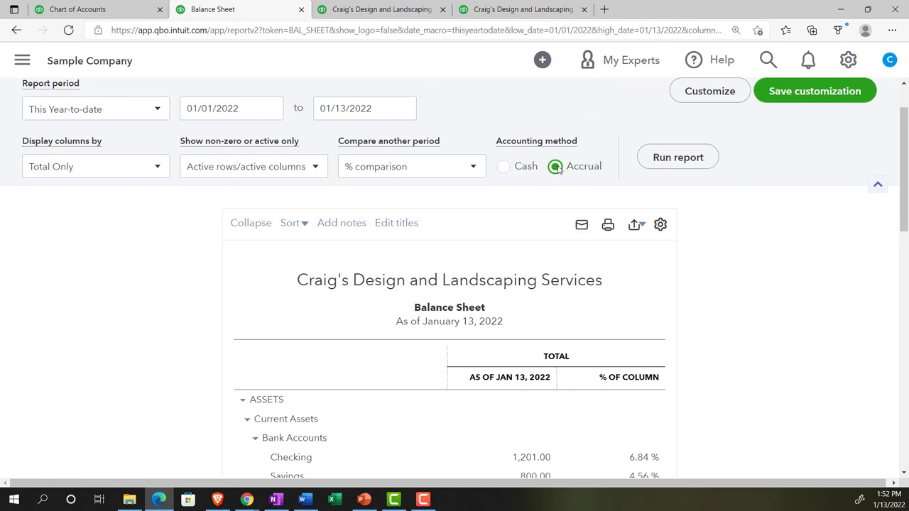
left_click(660, 166)
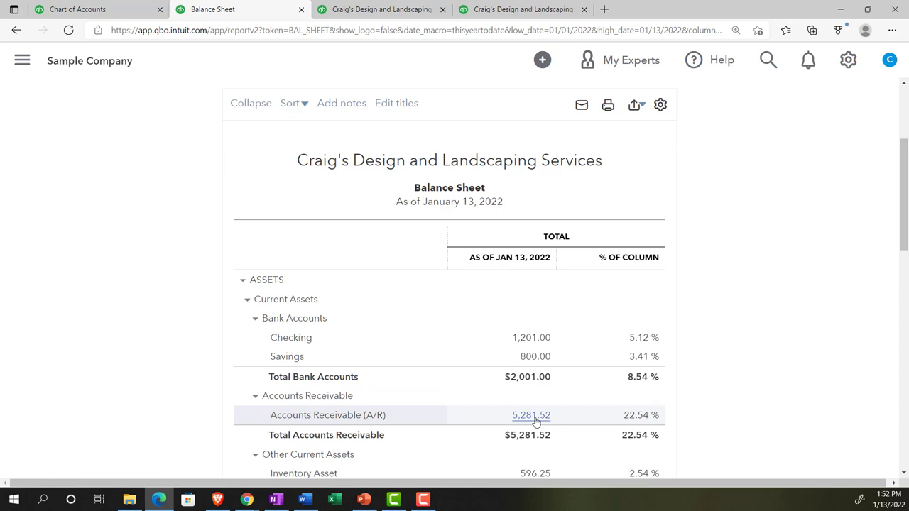
Collapse the Balance Sheet's sub-accounts and look through the condensed report down to total liabilities and equity
scroll(535, 422, "up", 3)
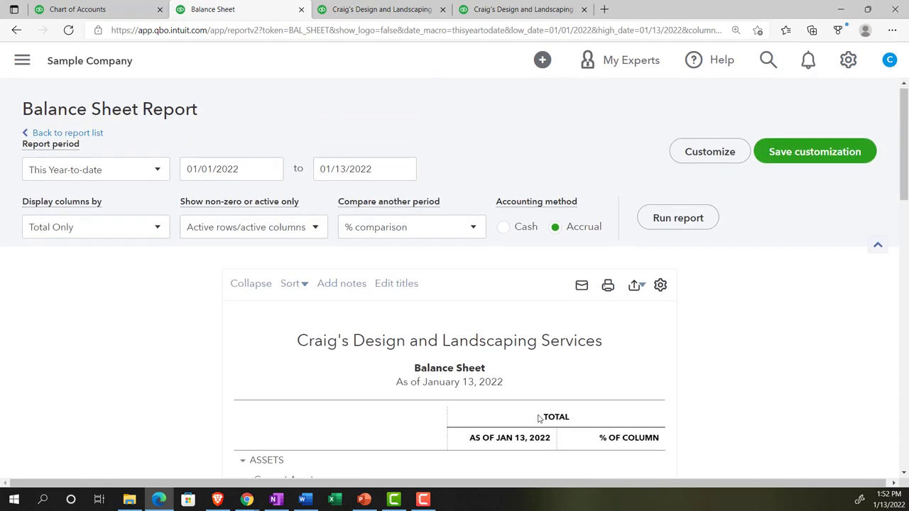
left_click(250, 284)
scroll(163, 330, "down", 3)
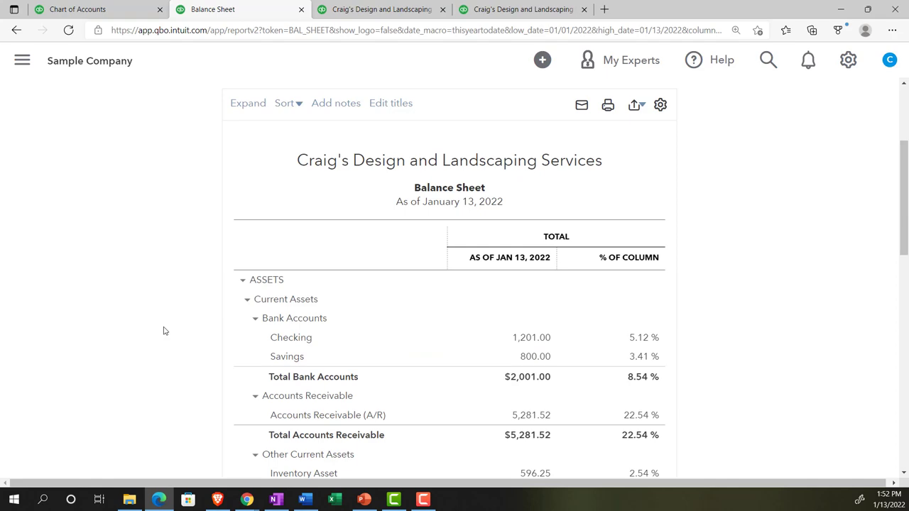
scroll(164, 330, "down", 7)
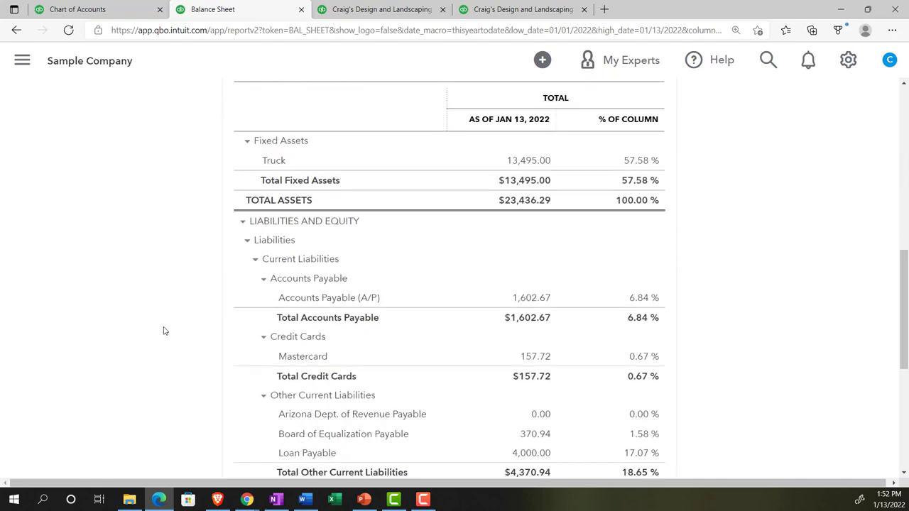
scroll(163, 331, "down", 1)
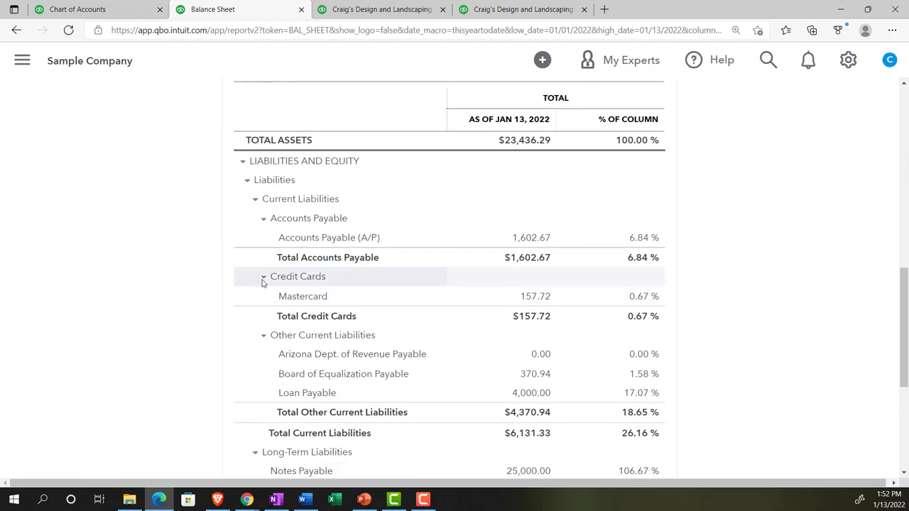
left_click(101, 10)
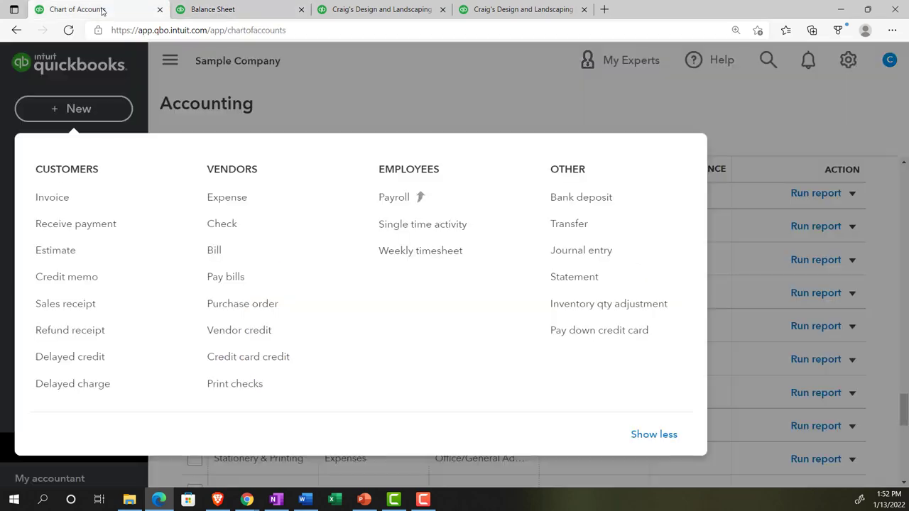
left_click(233, 8)
scroll(221, 260, "down", 3)
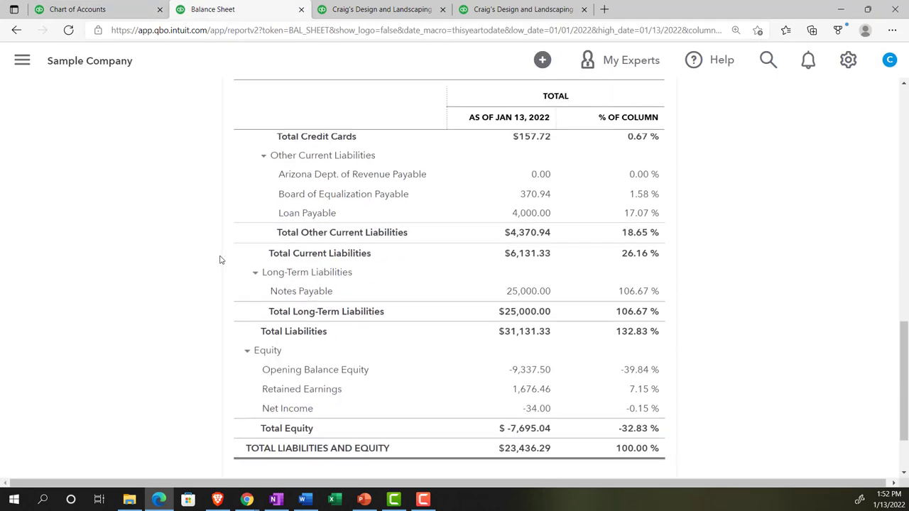
Switch to the 2021 Profit and Loss report, collapse its sub-accounts and review the condensed income and expense lines
left_click(352, 10)
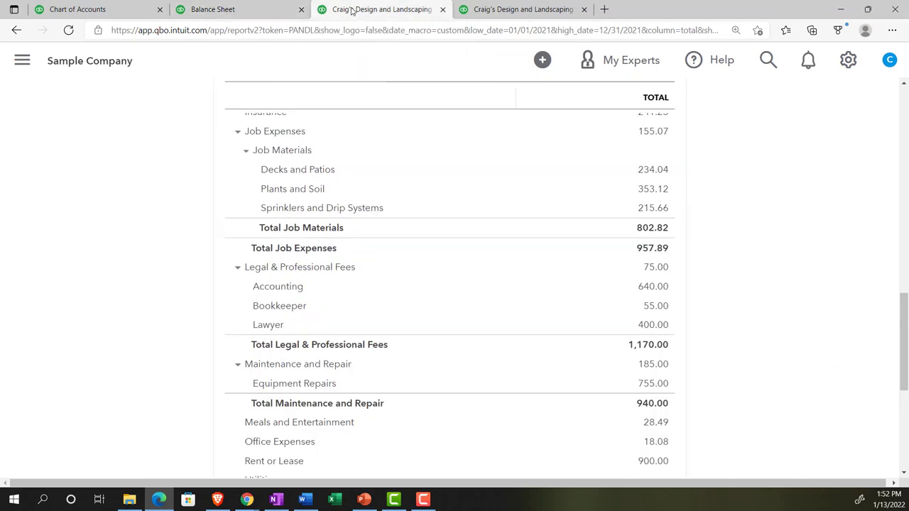
scroll(281, 193, "up", 10)
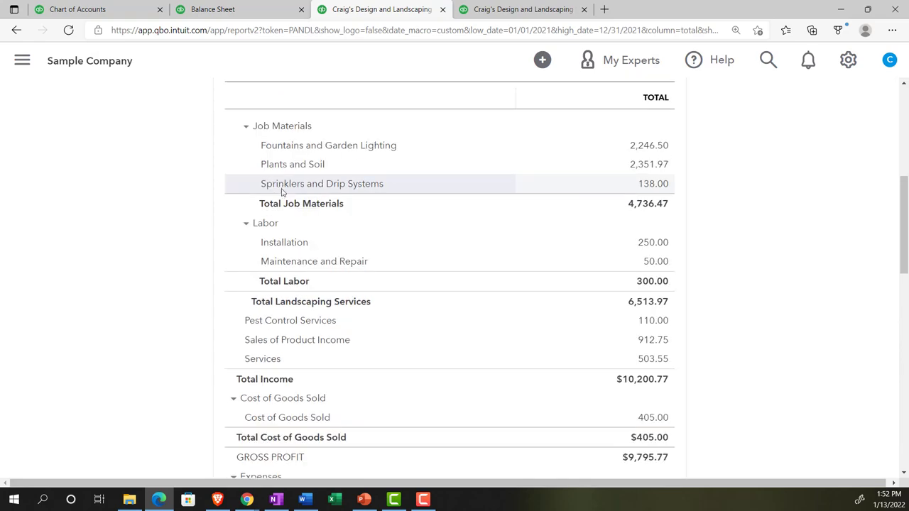
left_click(241, 104)
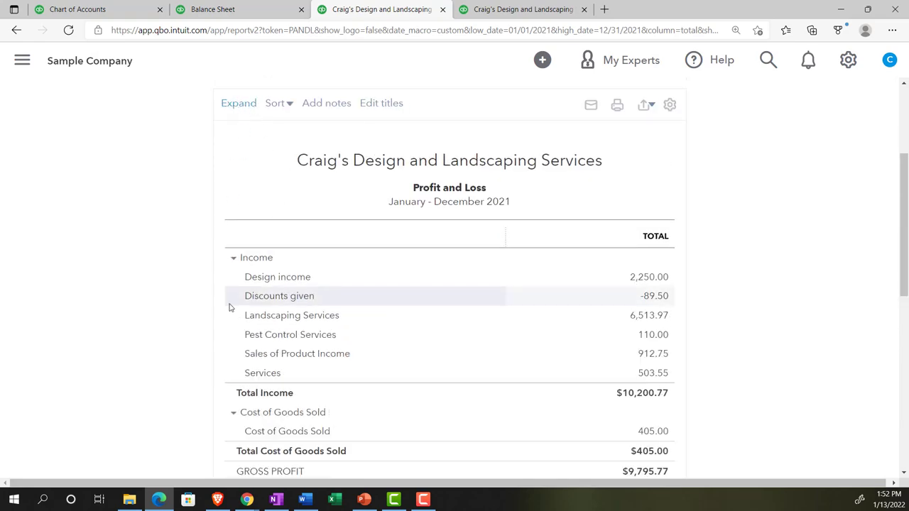
scroll(227, 308, "down", 10)
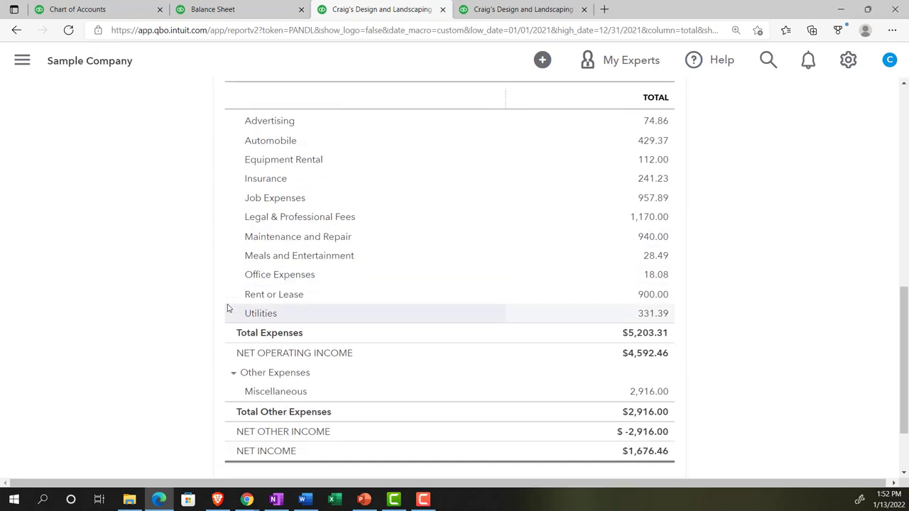
Expand the Profit and Loss report's sub-accounts again and look through the detailed income and expense lines
scroll(230, 309, "up", 2)
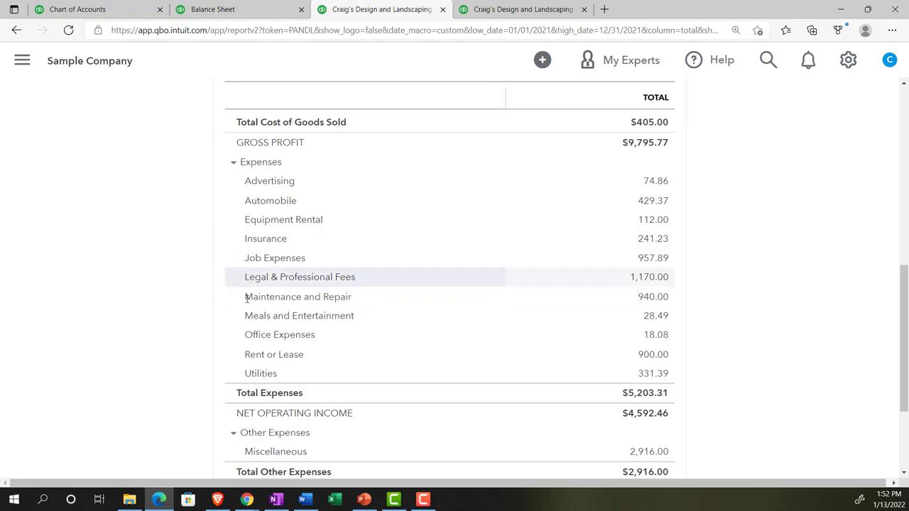
scroll(223, 371, "down", 3)
scroll(221, 373, "up", 5)
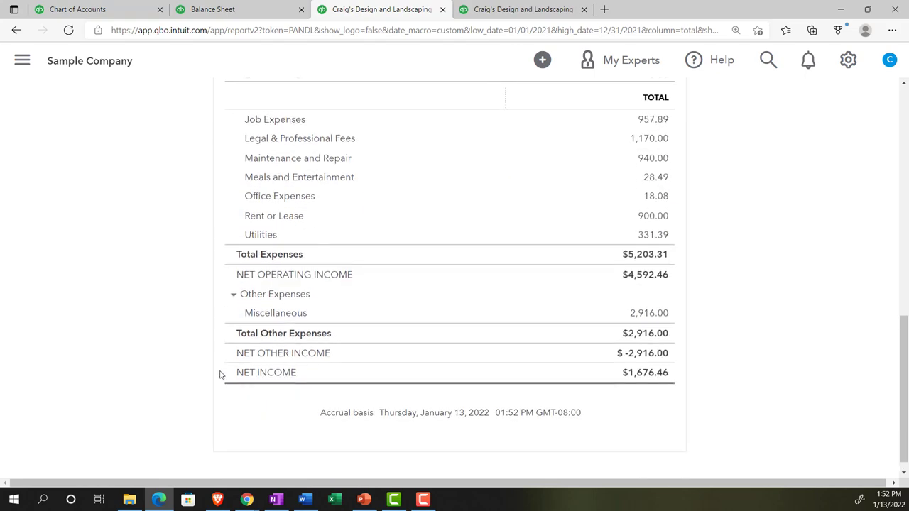
scroll(220, 374, "up", 4)
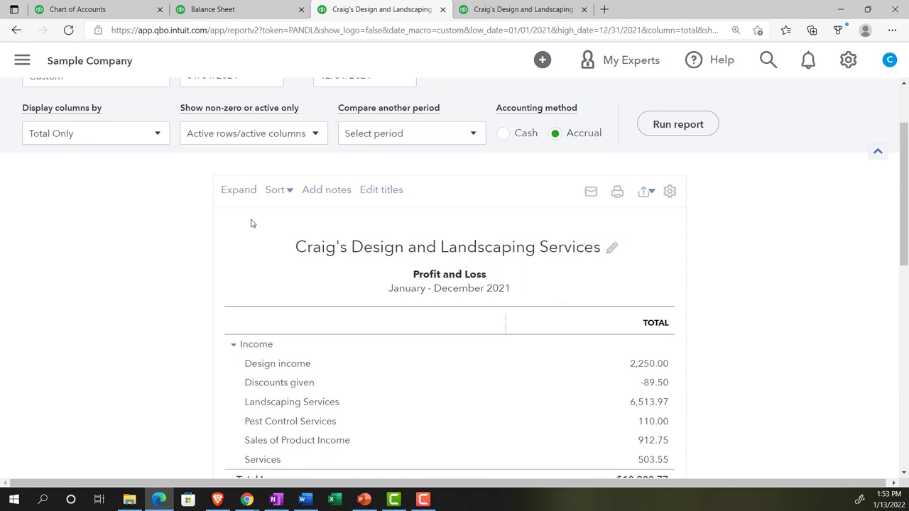
left_click(234, 190)
scroll(197, 304, "down", 1)
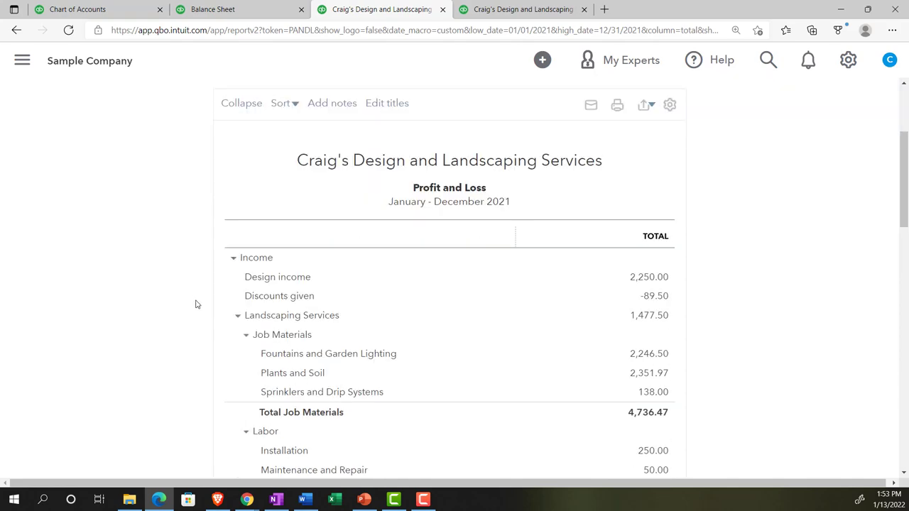
scroll(197, 304, "down", 10)
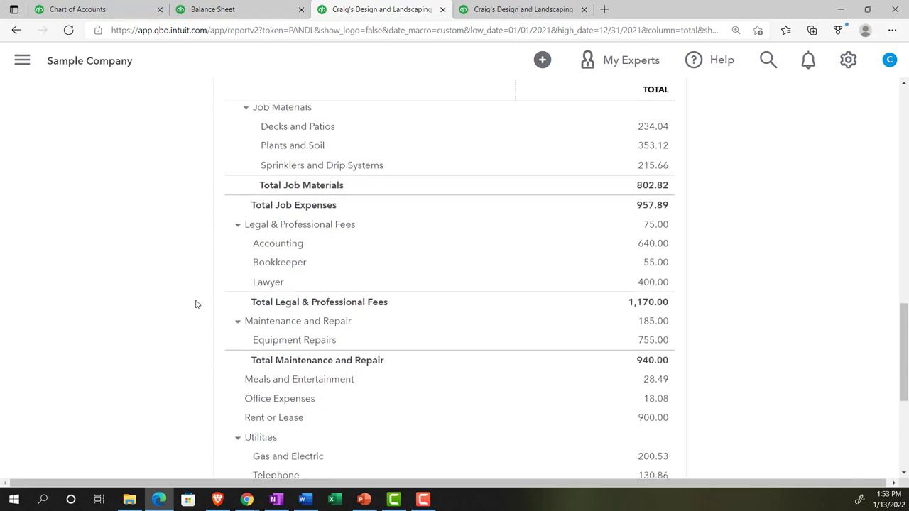
scroll(196, 304, "down", 4)
scroll(196, 304, "up", 3)
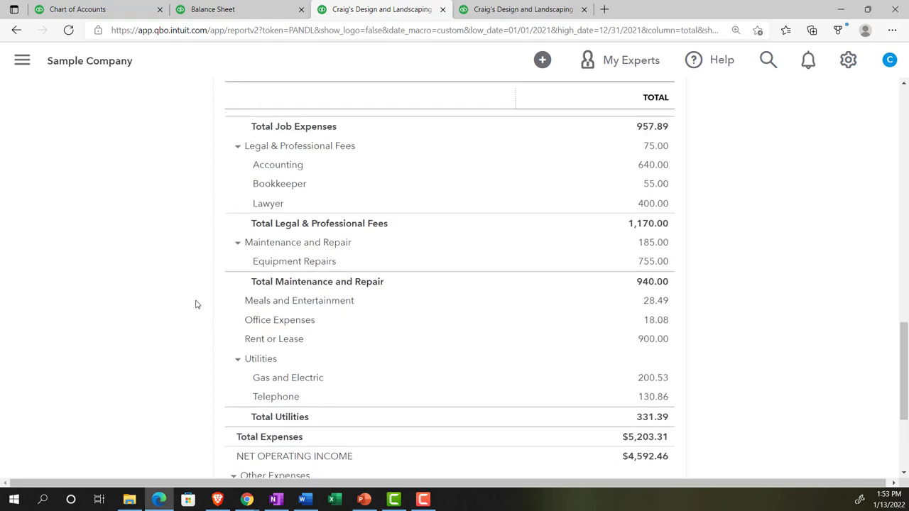
scroll(197, 304, "up", 15)
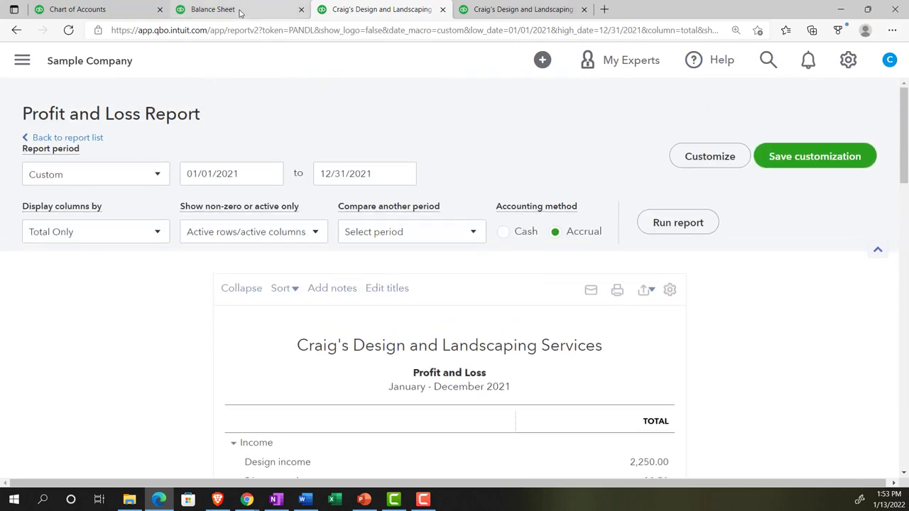
Return to the Balance Sheet, sort it by total in ascending order and check the order of the bank accounts
left_click(239, 10)
scroll(181, 232, "up", 10)
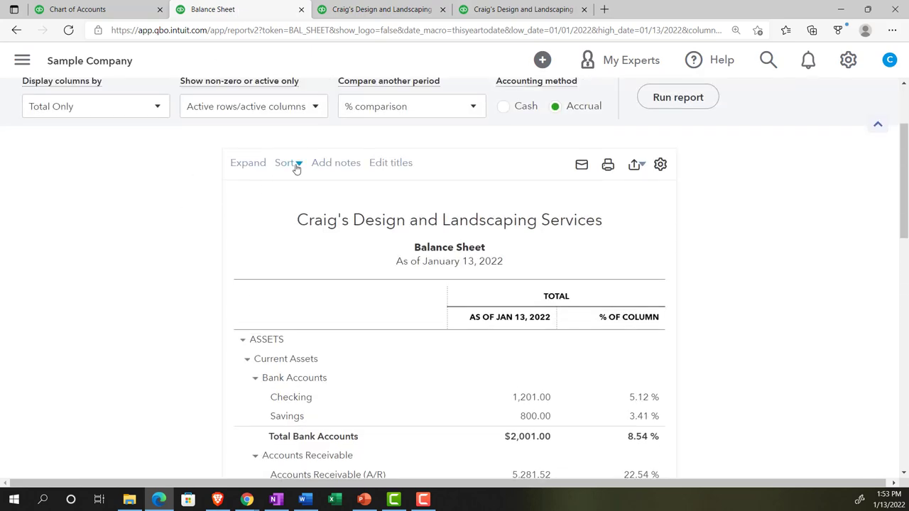
left_click(297, 165)
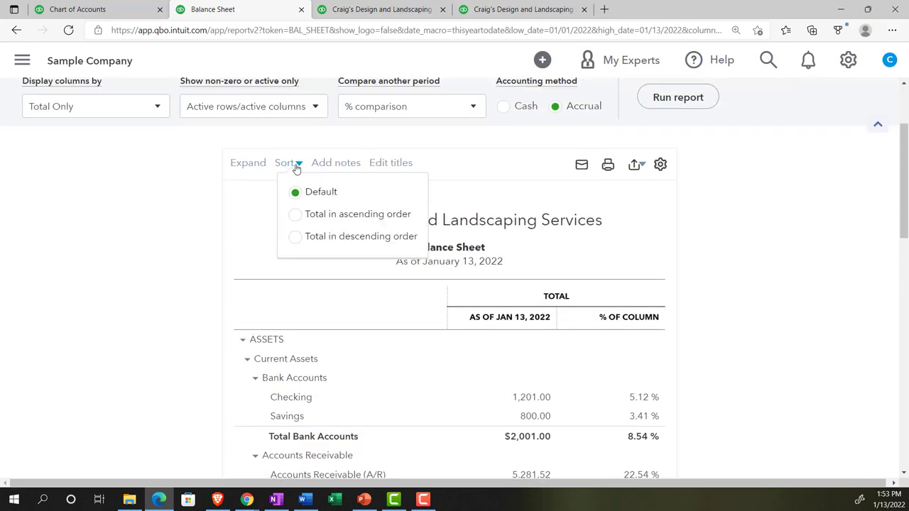
left_click(294, 214)
scroll(628, 192, "up", 2)
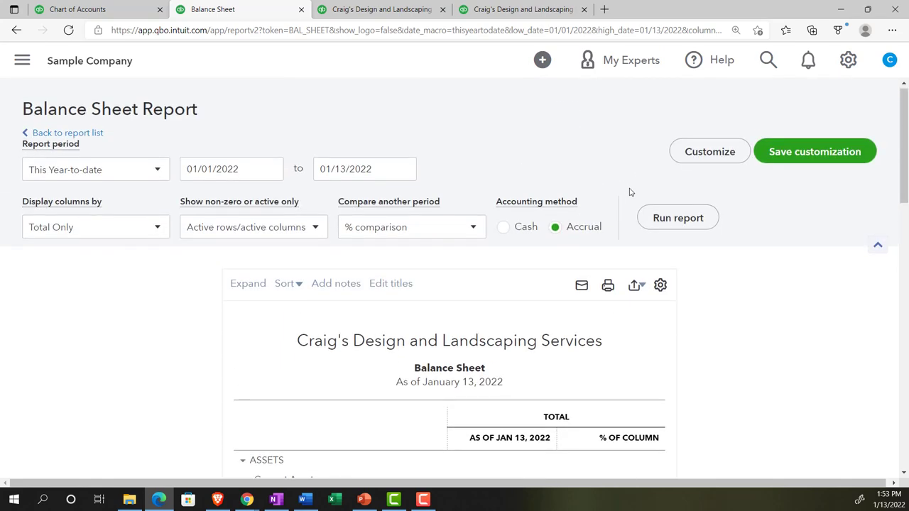
scroll(181, 318, "down", 4)
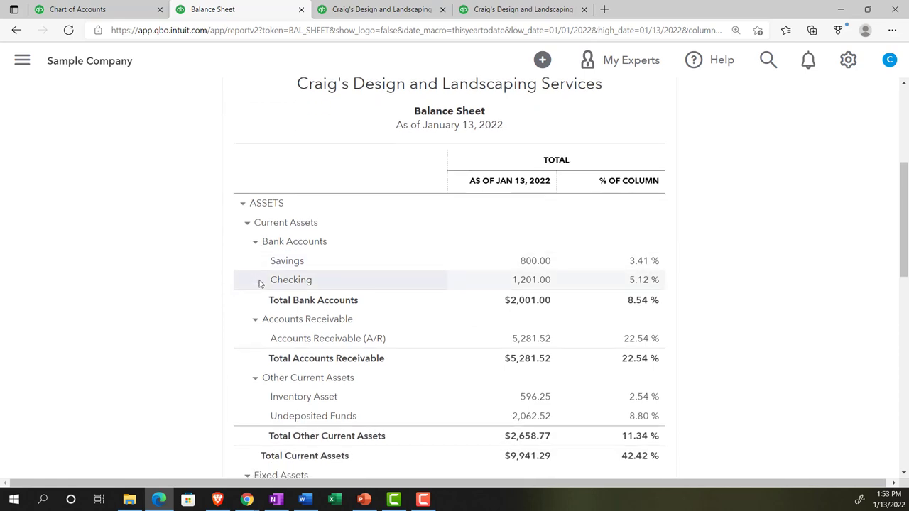
Sort the Balance Sheet by total in descending order and look through it down to total liabilities and equity
scroll(259, 282, "up", 3)
left_click(310, 155)
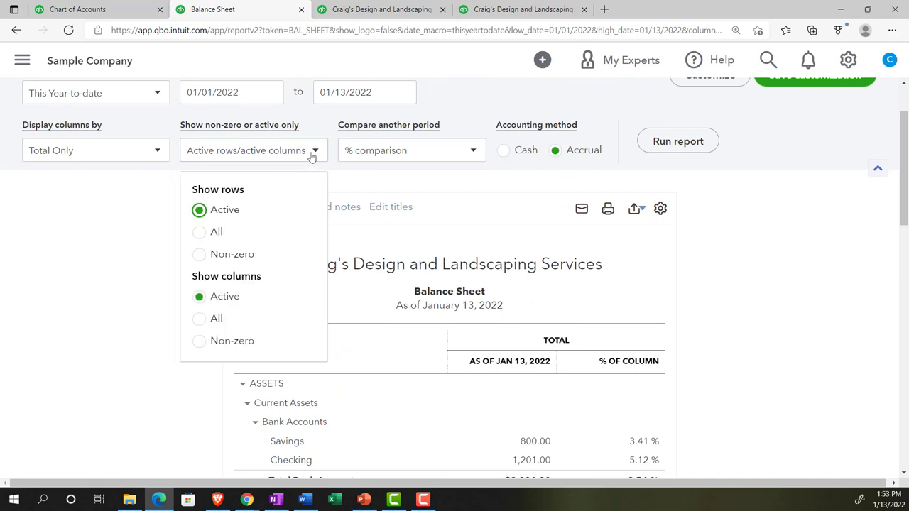
left_click(311, 155)
scroll(324, 153, "up", 2)
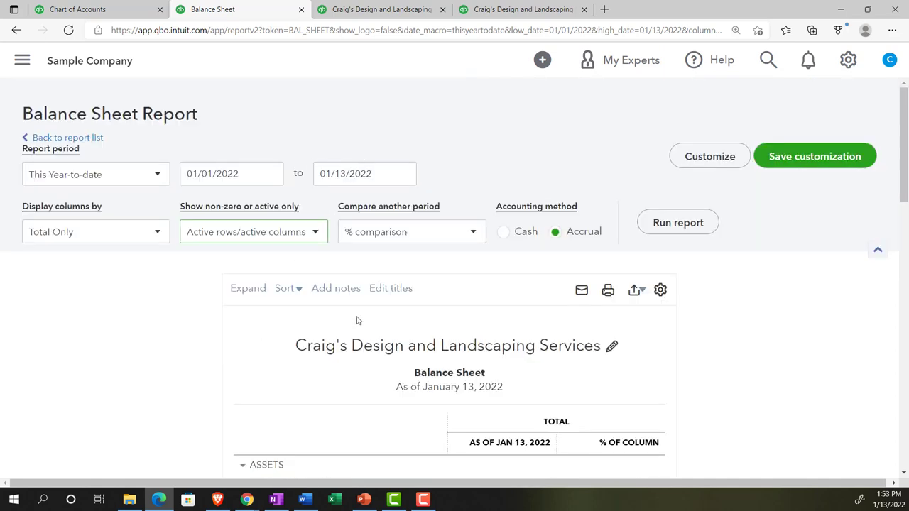
left_click(298, 289)
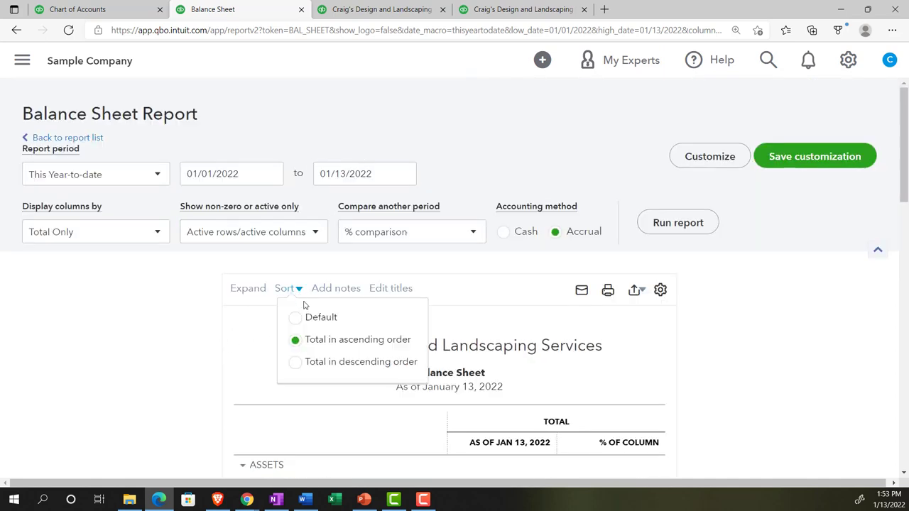
left_click(301, 363)
scroll(602, 290, "down", 3)
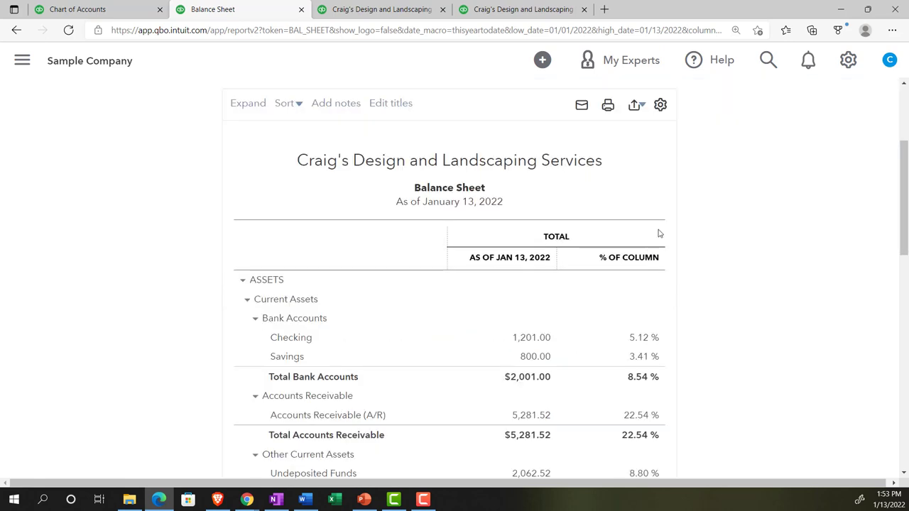
scroll(596, 278, "down", 2)
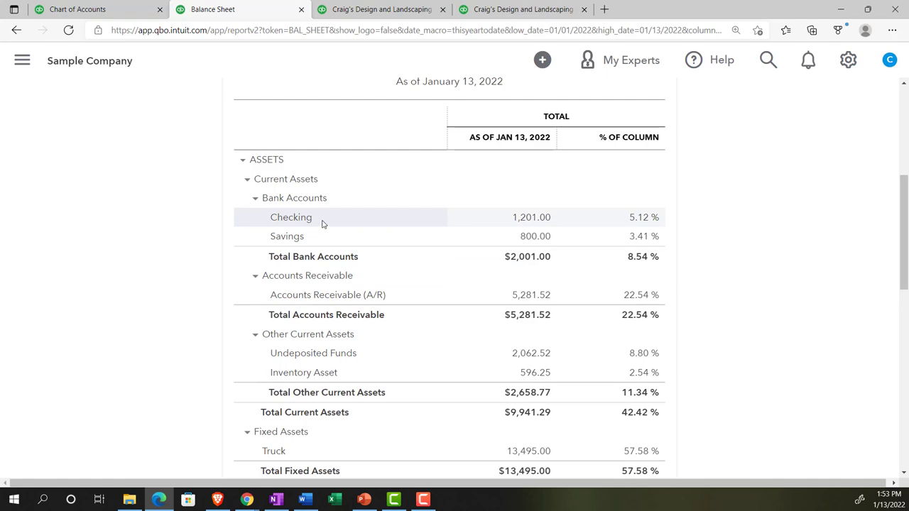
scroll(320, 223, "down", 2)
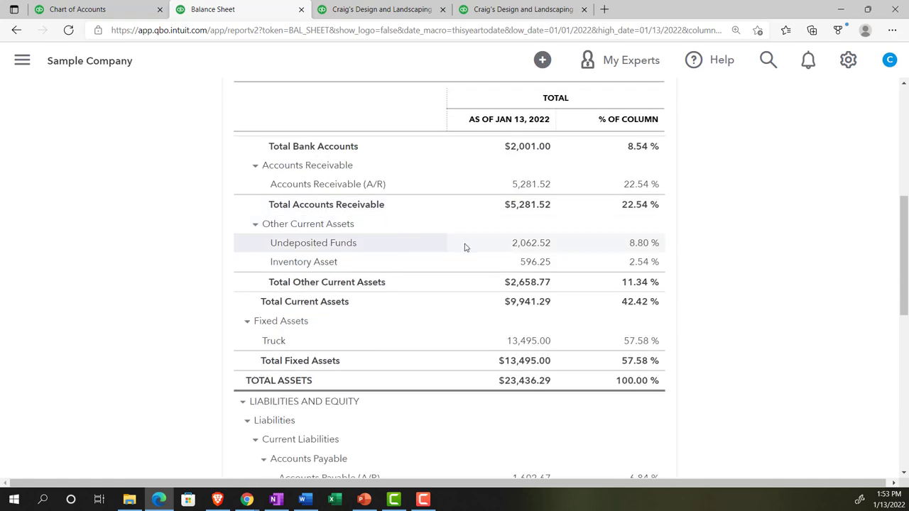
scroll(469, 247, "down", 2)
scroll(476, 248, "down", 5)
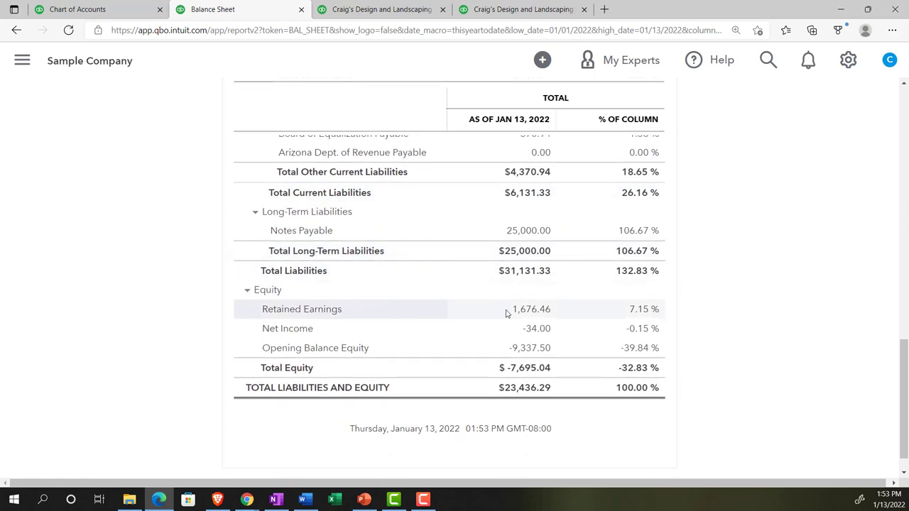
Switch to the 2021 Profit and Loss report, sort it by total in descending order and review its lines down to net income
left_click(389, 10)
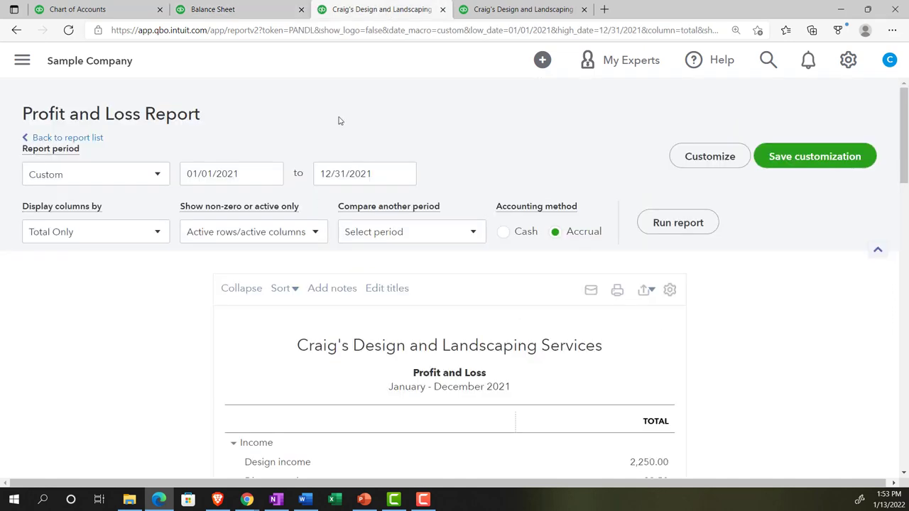
left_click(472, 235)
left_click(470, 233)
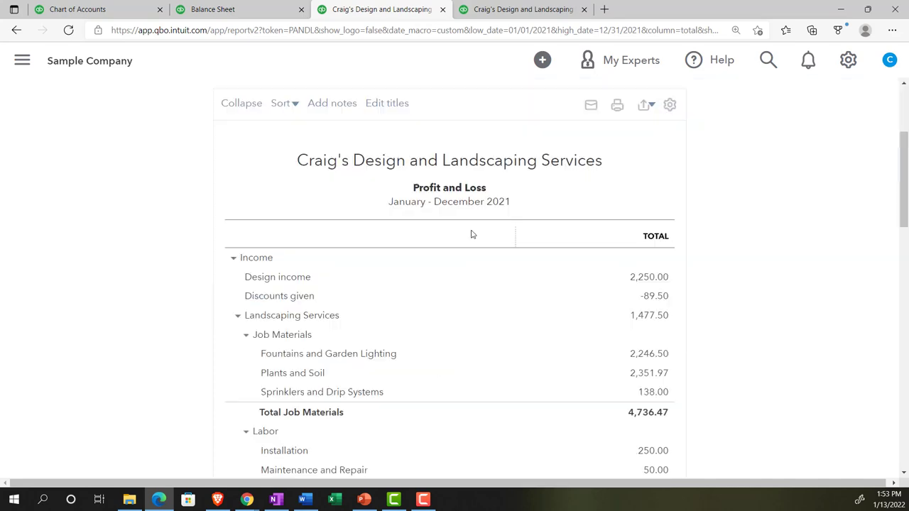
left_click(296, 289)
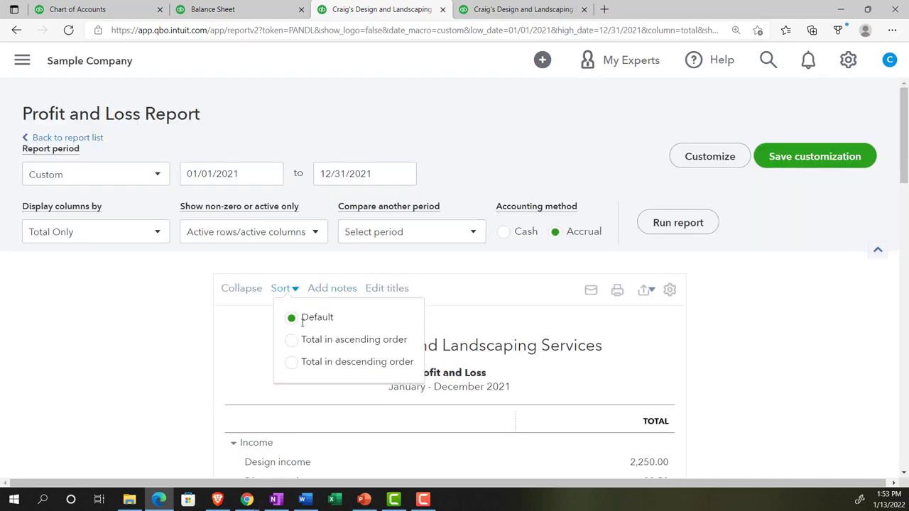
left_click(297, 365)
scroll(638, 235, "down", 3)
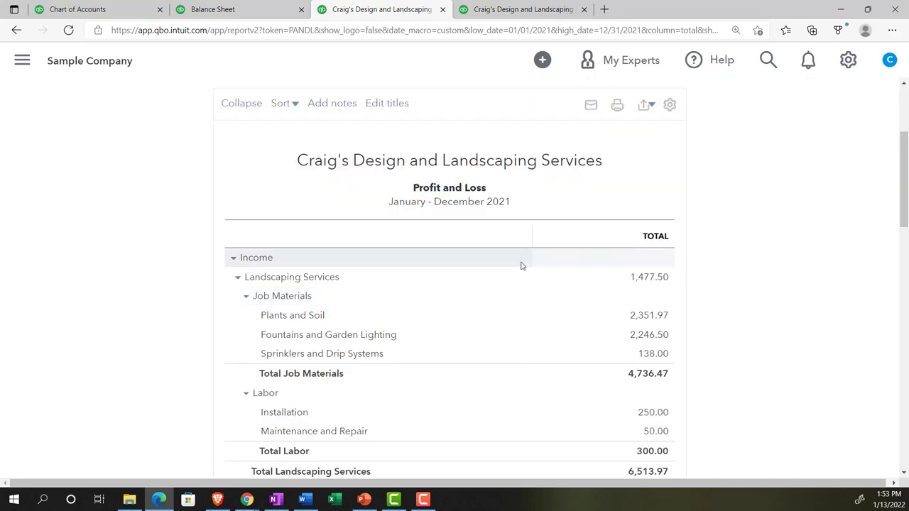
scroll(487, 284, "down", 5)
scroll(484, 284, "down", 4)
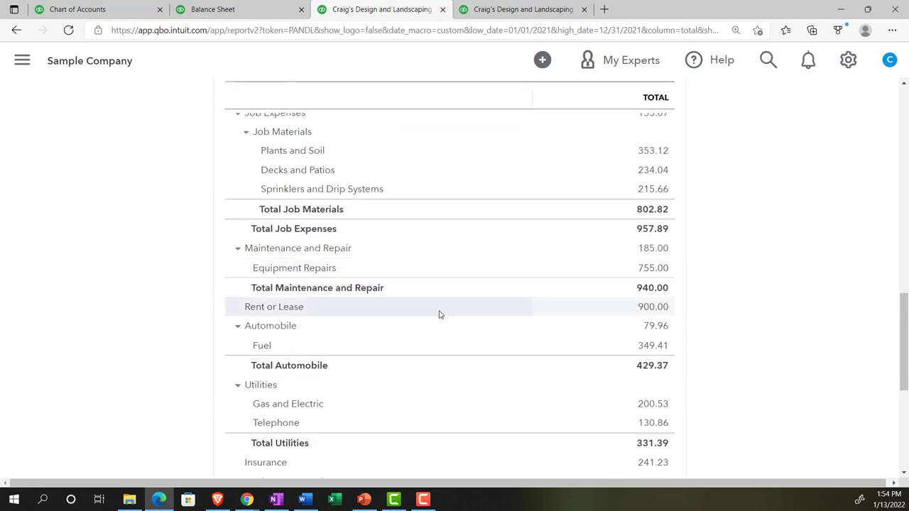
scroll(438, 314, "down", 1)
scroll(438, 315, "down", 1)
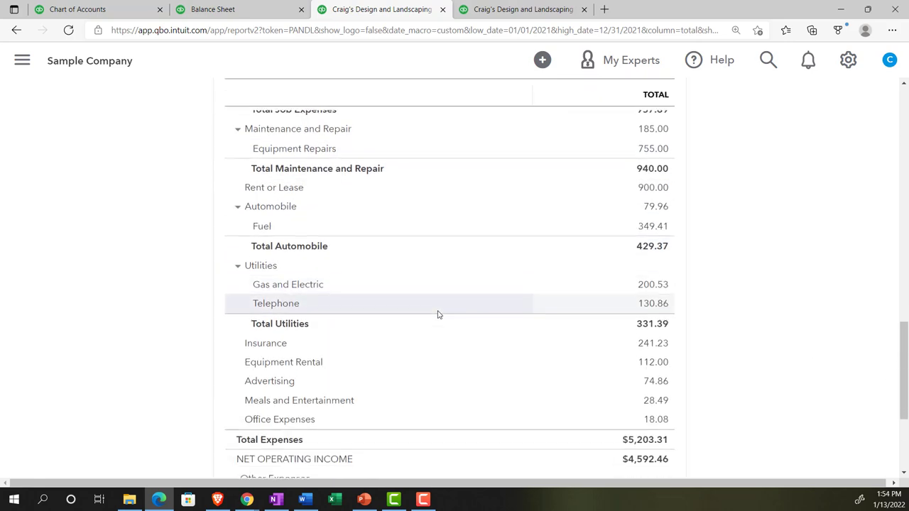
scroll(436, 315, "down", 1)
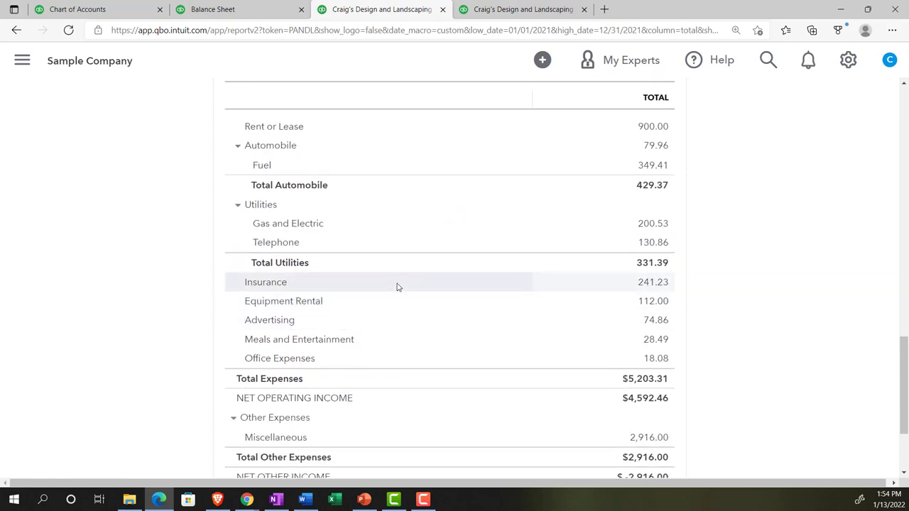
scroll(398, 287, "down", 2)
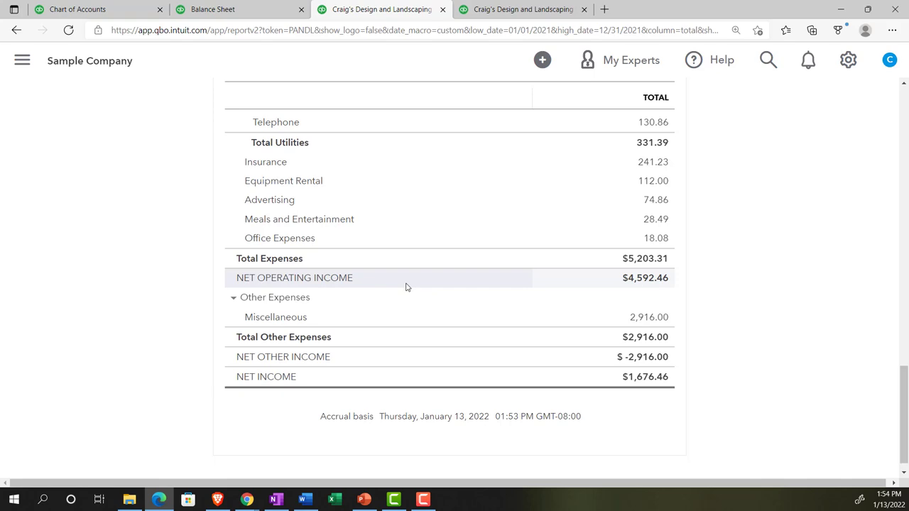
Return to the Balance Sheet, open its report notes box and close it without adding a note
left_click(245, 8)
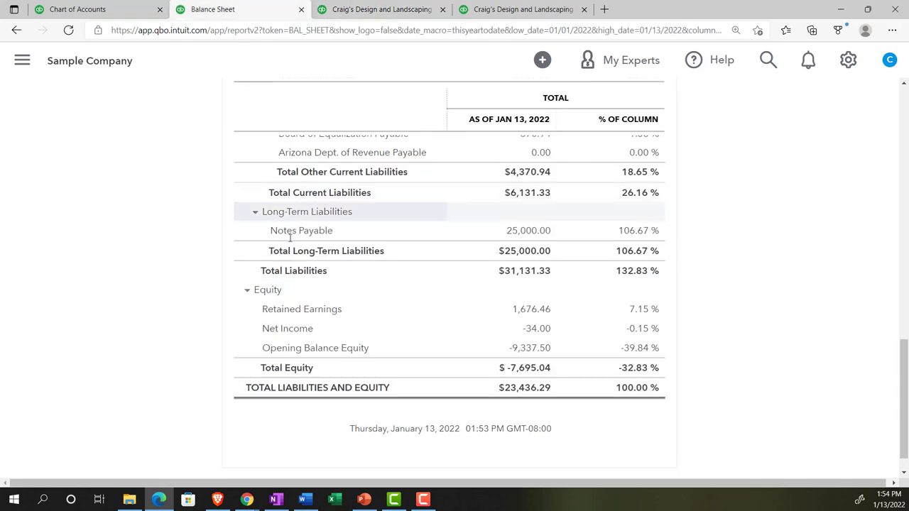
scroll(295, 239, "up", 10)
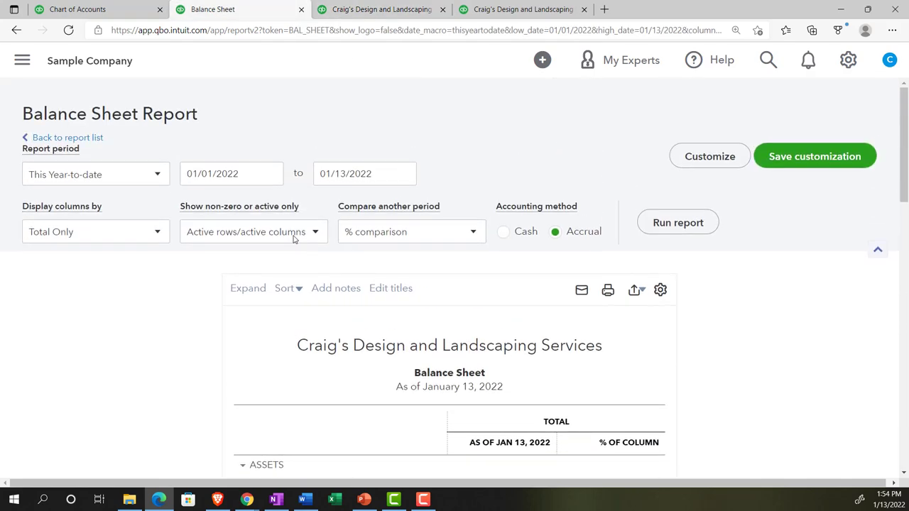
left_click(336, 289)
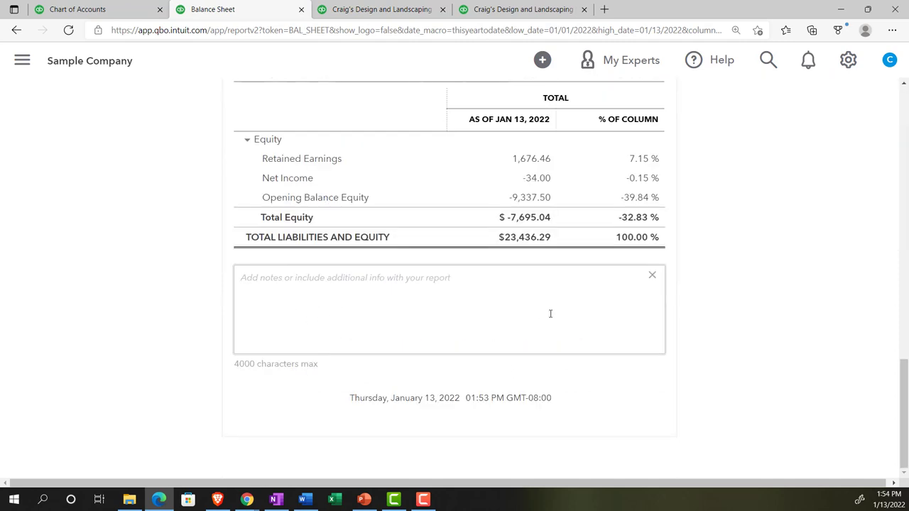
left_click(652, 278)
scroll(617, 291, "up", 12)
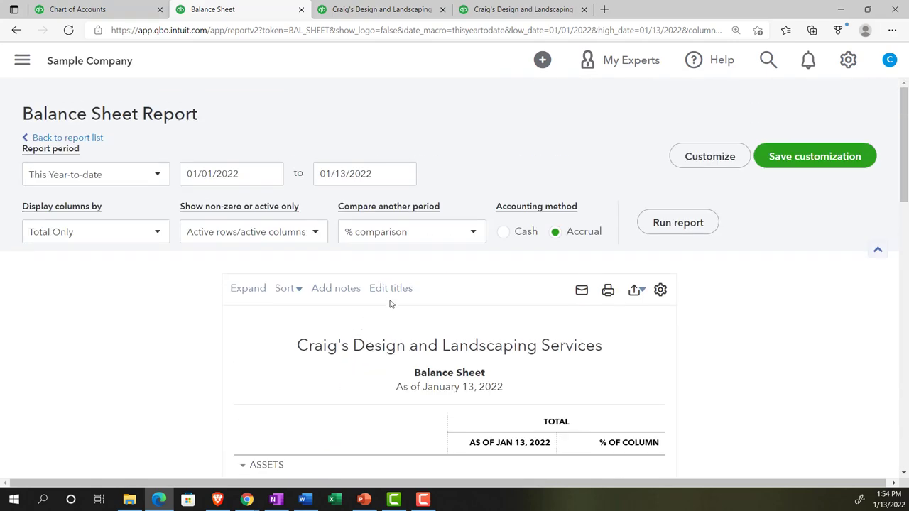
Open the Balance Sheet's section titles for editing and set the Bank accounts title to "Cash"
left_click(392, 291)
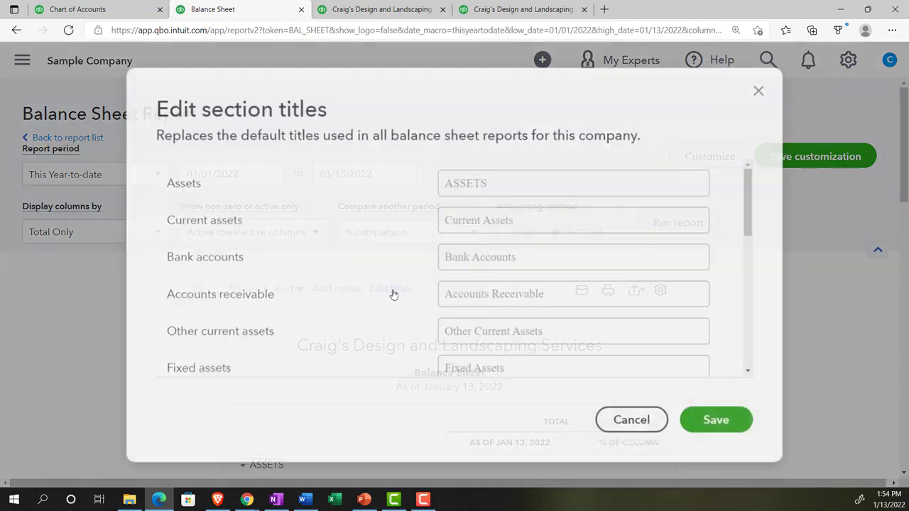
left_click(492, 182)
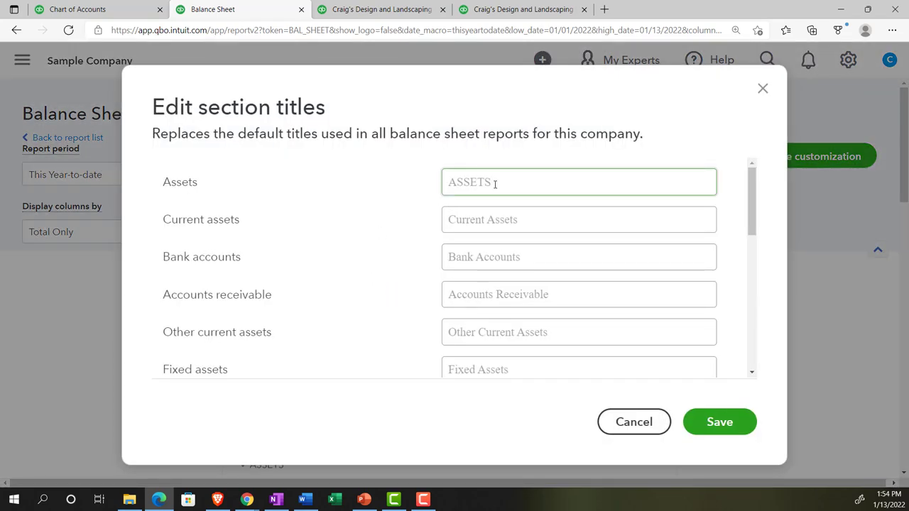
left_click(235, 188)
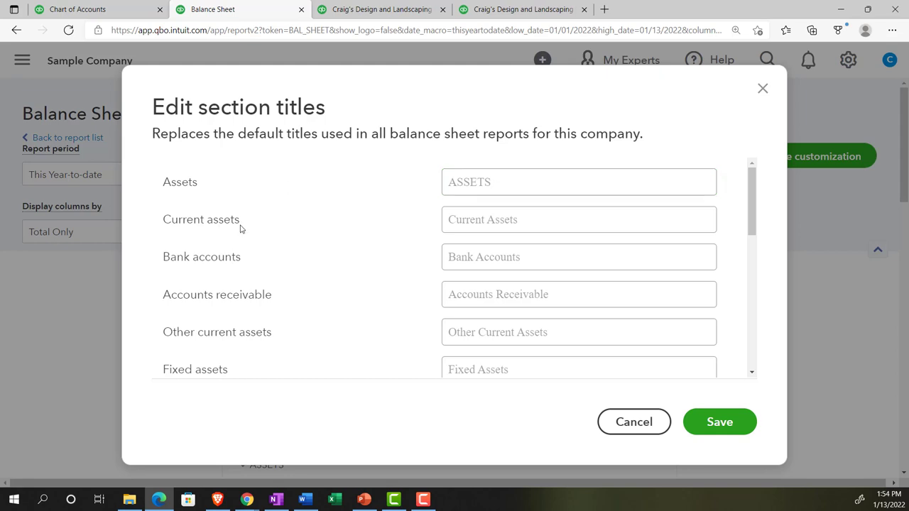
scroll(406, 232, "down", 1)
left_click(500, 227)
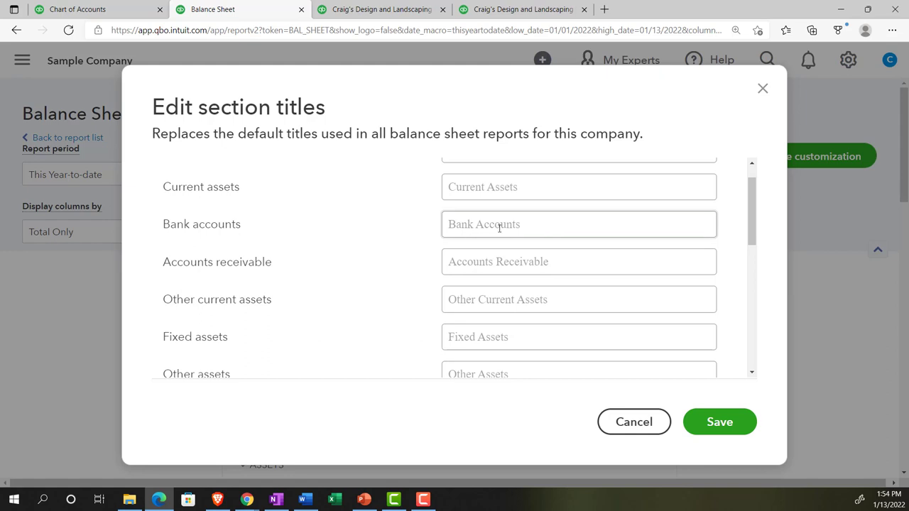
left_click_drag(526, 225, 419, 222)
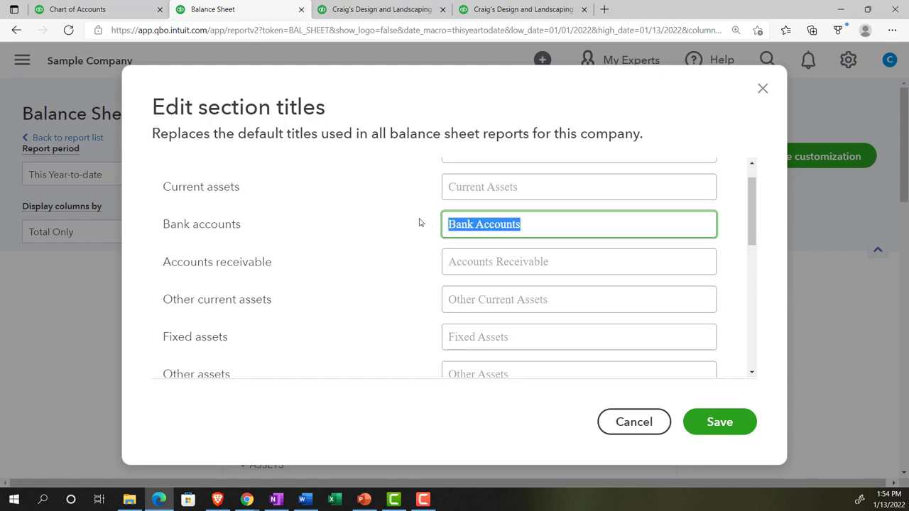
type("Ca")
key("BackSpace")
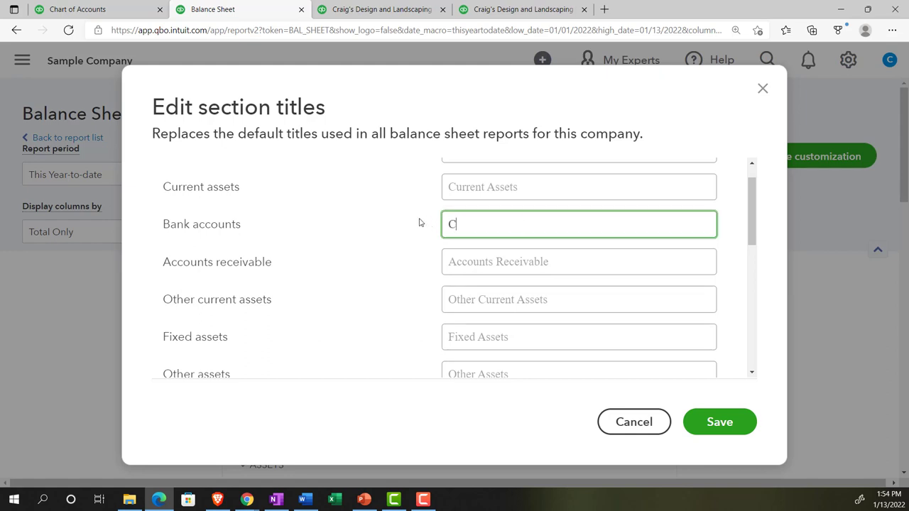
type("ash")
Set the Fixed assets section title to "Property Plant & Equipment"
scroll(412, 236, "down", 1)
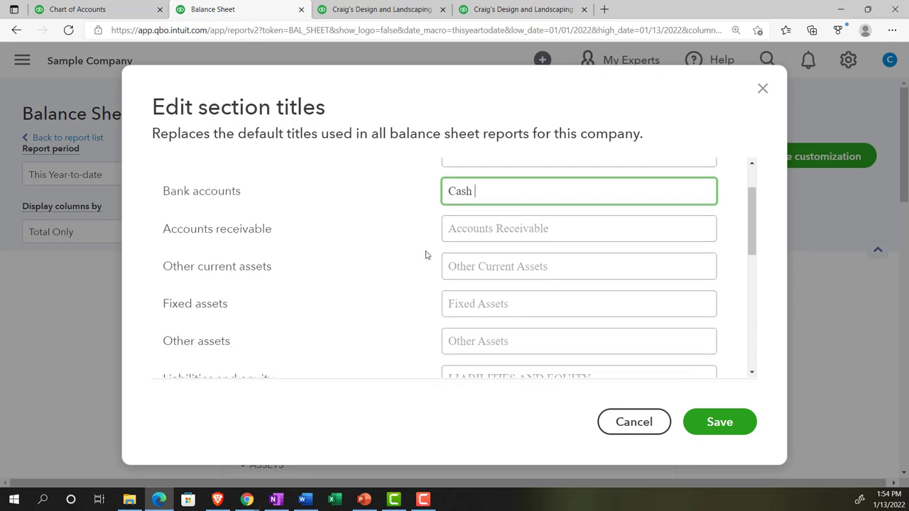
scroll(422, 265, "down", 1)
scroll(420, 269, "down", 1)
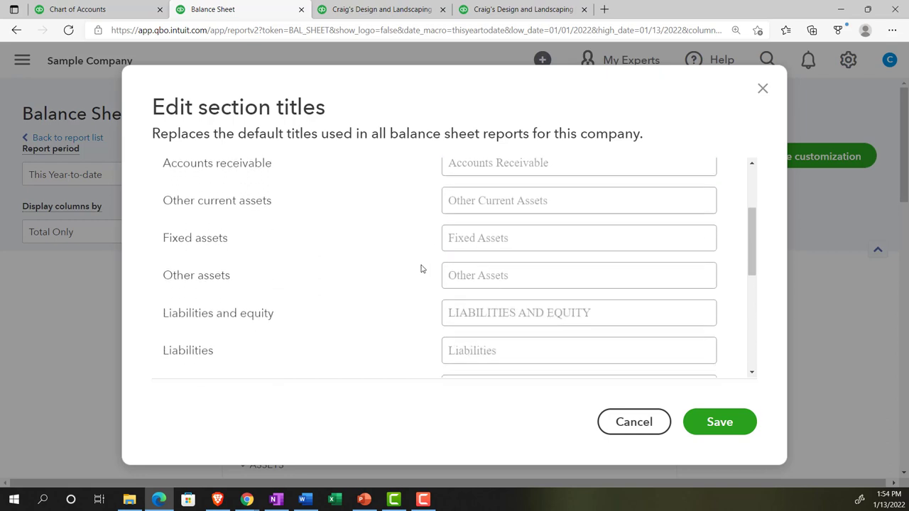
left_click_drag(526, 237, 398, 234)
type("P")
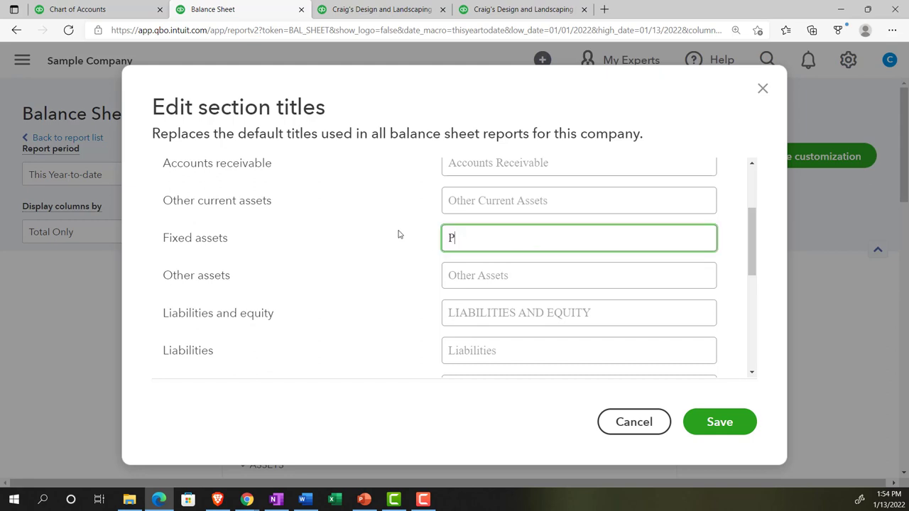
type("ropert")
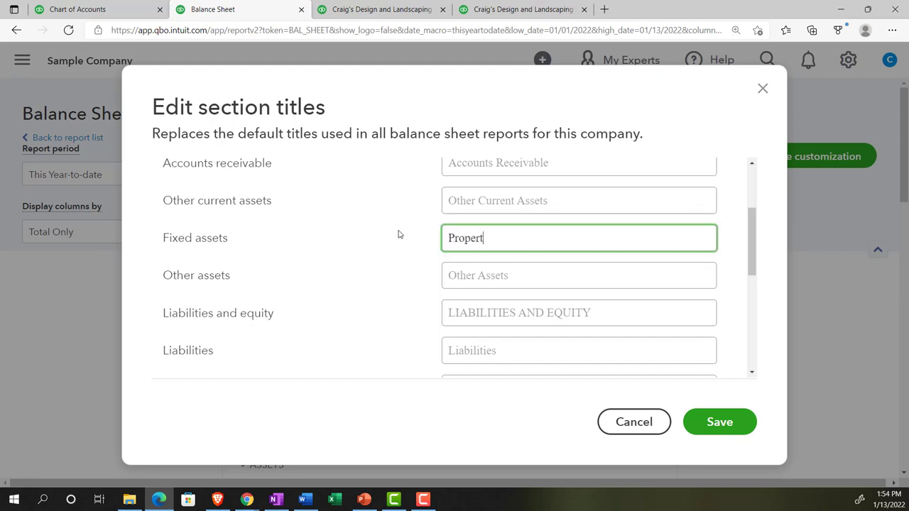
type("y Plant & Equipment")
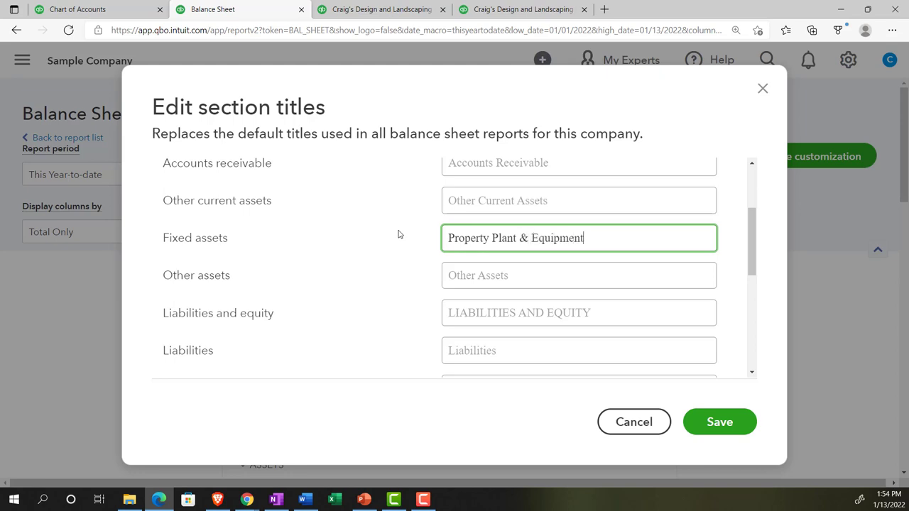
Set the Retained earnings title to "Owner's Equity" and save the edited section titles
scroll(398, 233, "down", 1)
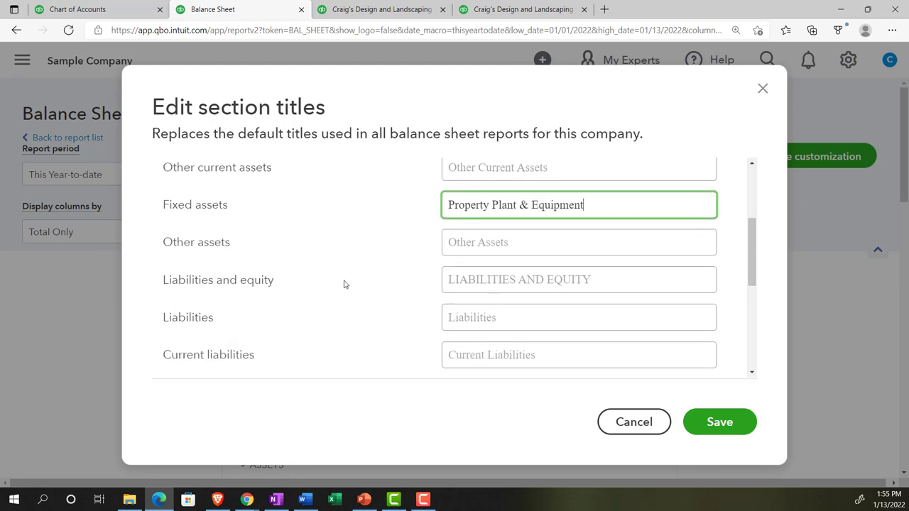
scroll(344, 284, "down", 4)
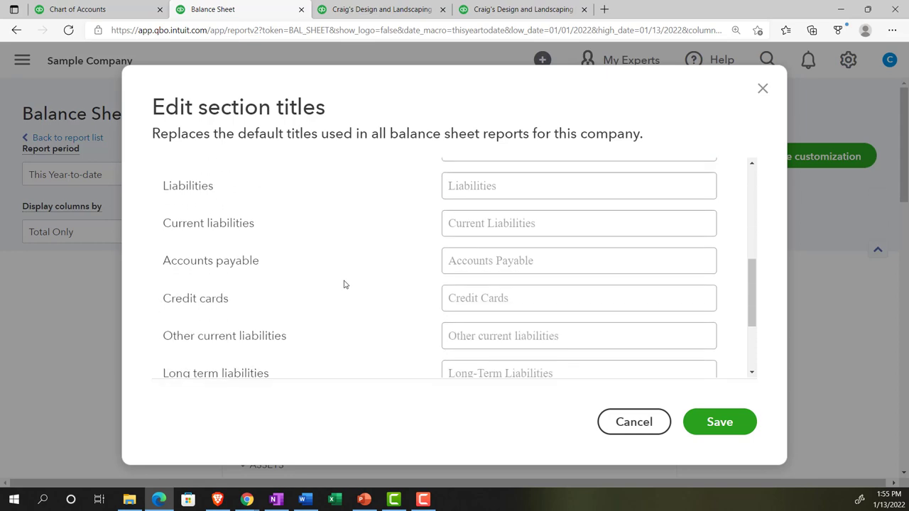
scroll(344, 284, "down", 1)
scroll(344, 284, "down", 3)
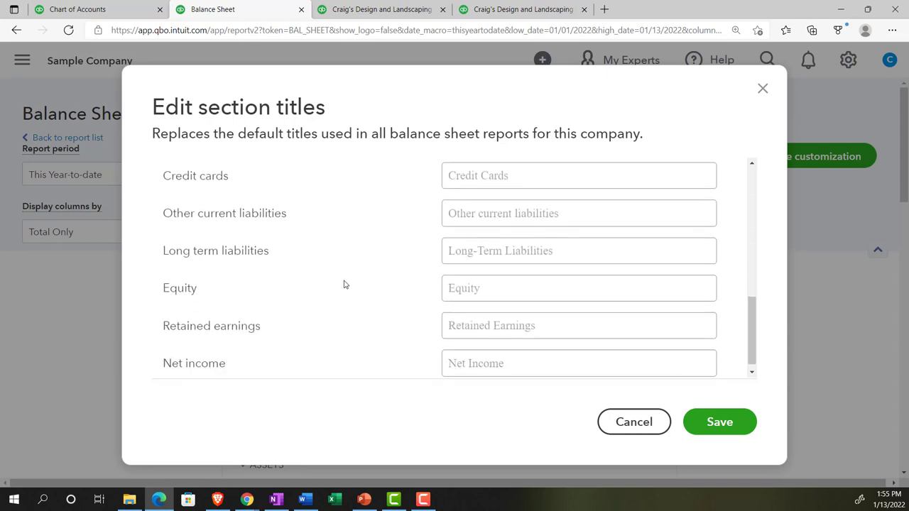
left_click(545, 318)
left_click_drag(540, 317, 419, 318)
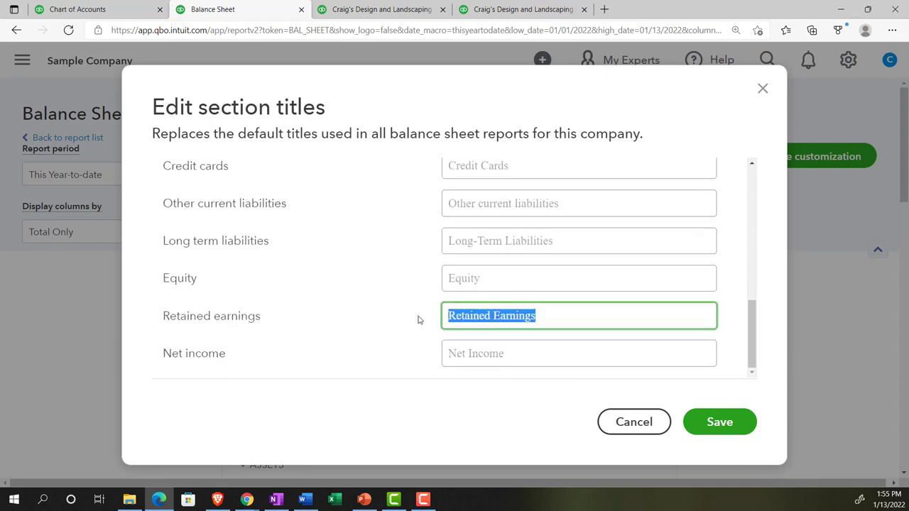
type("Ret")
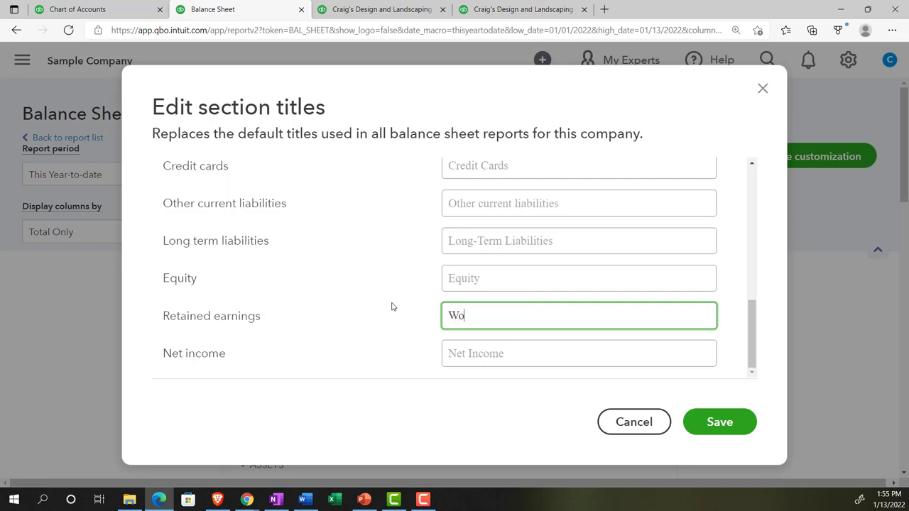
key("BackSpace")
key("BackSpace")
key("BackSpace")
type("Owner's Equity")
left_click(707, 422)
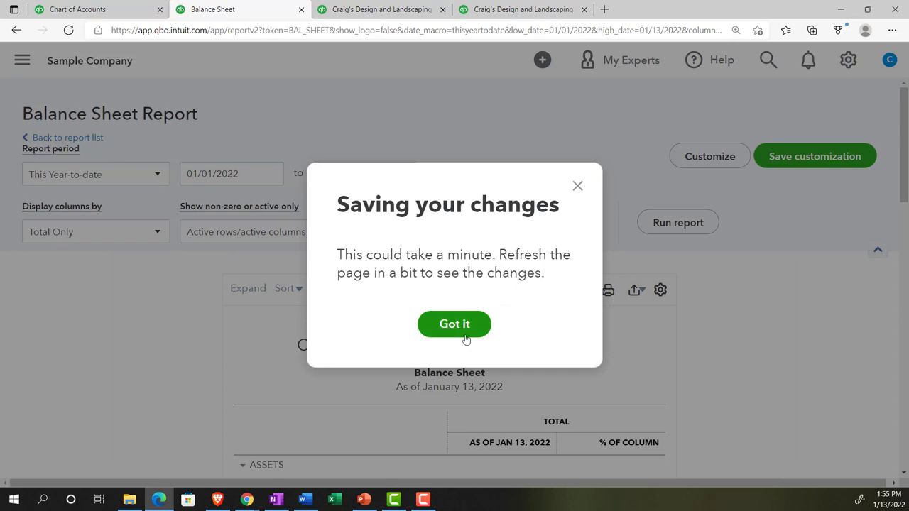
left_click(466, 334)
Check the section titles among the Balance Sheet's current assets and view the report's export options
scroll(466, 339, "down", 3)
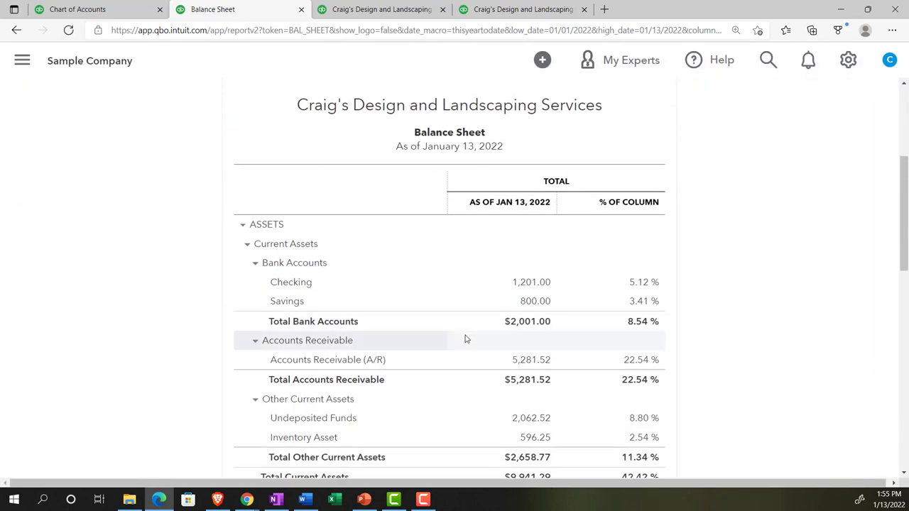
scroll(465, 338, "up", 2)
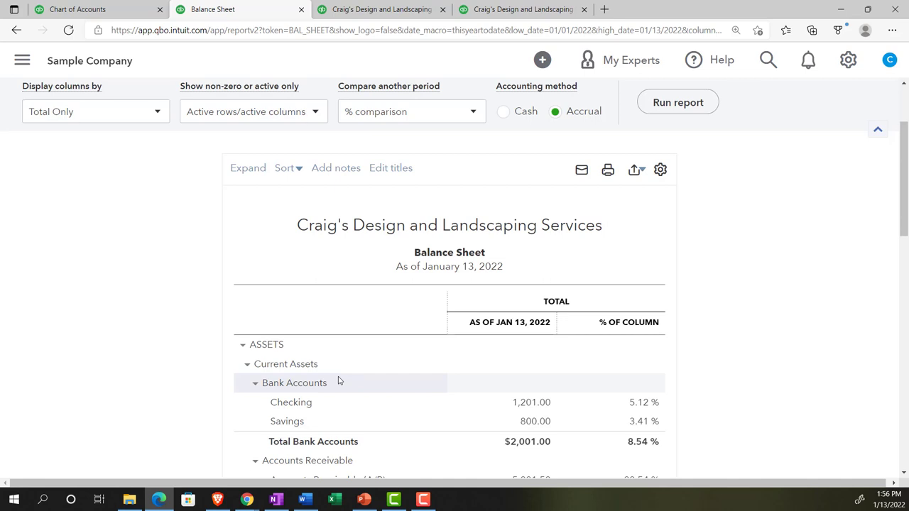
left_click(638, 170)
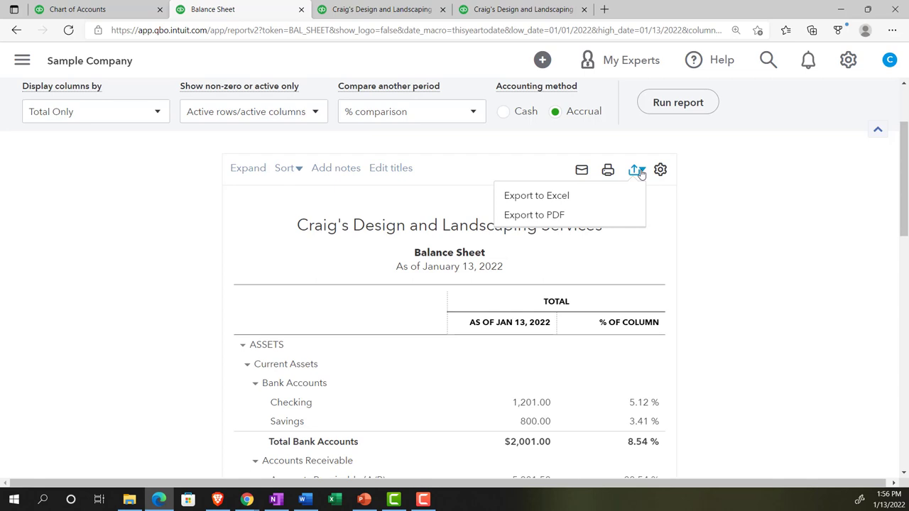
Turn off the compact display density and look through the Balance Sheet's assets and liabilities
left_click(660, 170)
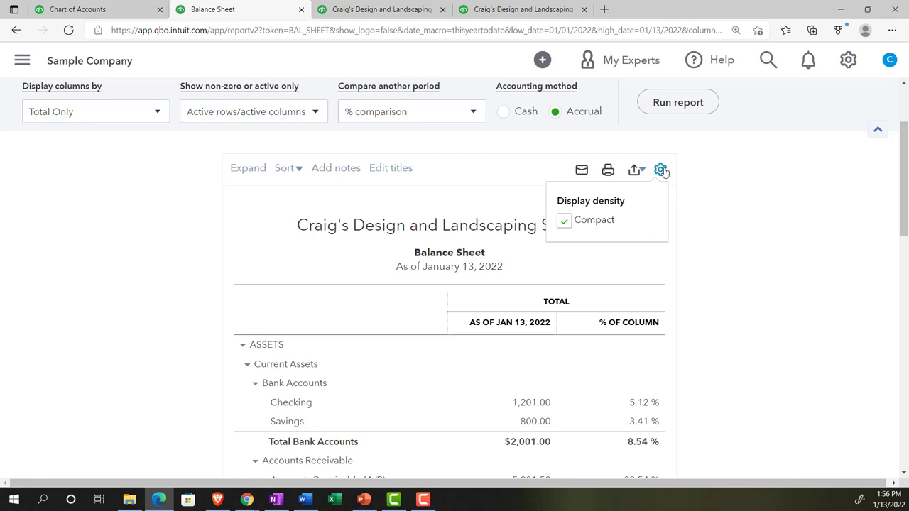
left_click(564, 221)
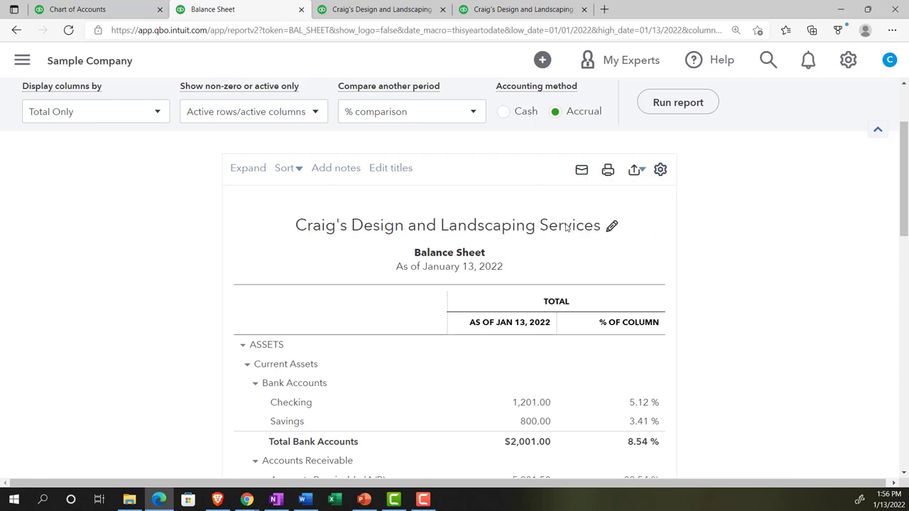
scroll(701, 262, "down", 6)
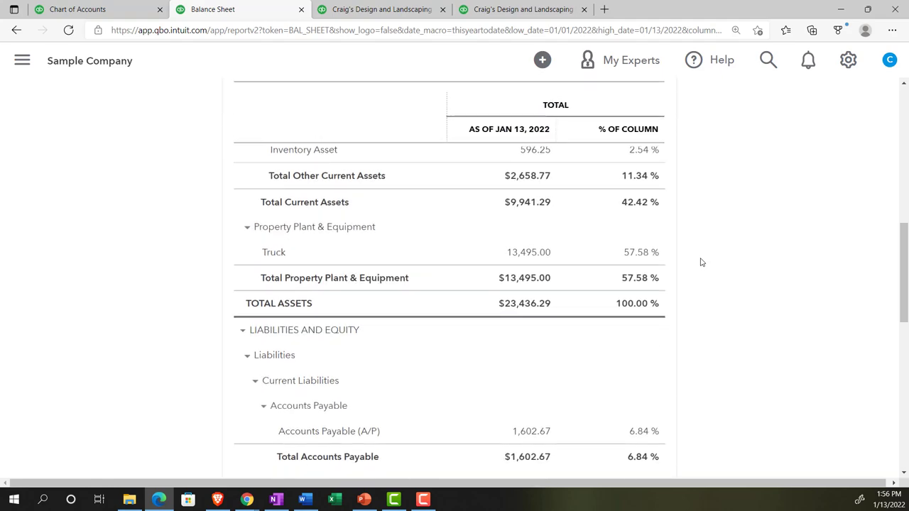
scroll(700, 262, "down", 3)
scroll(700, 264, "up", 2)
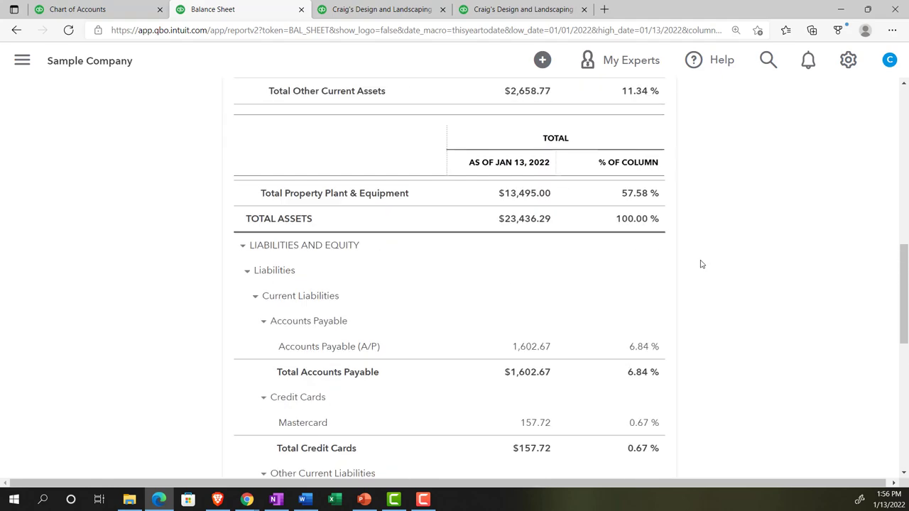
scroll(701, 264, "up", 8)
Turn the compact display density back on, check the bank section's title and leave the report heading unedited
left_click(661, 290)
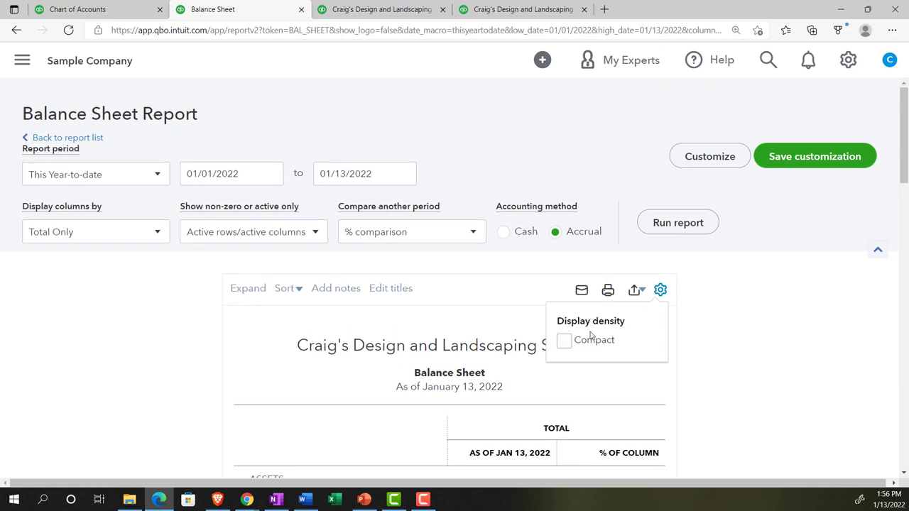
left_click(564, 342)
scroll(634, 291, "down", 2)
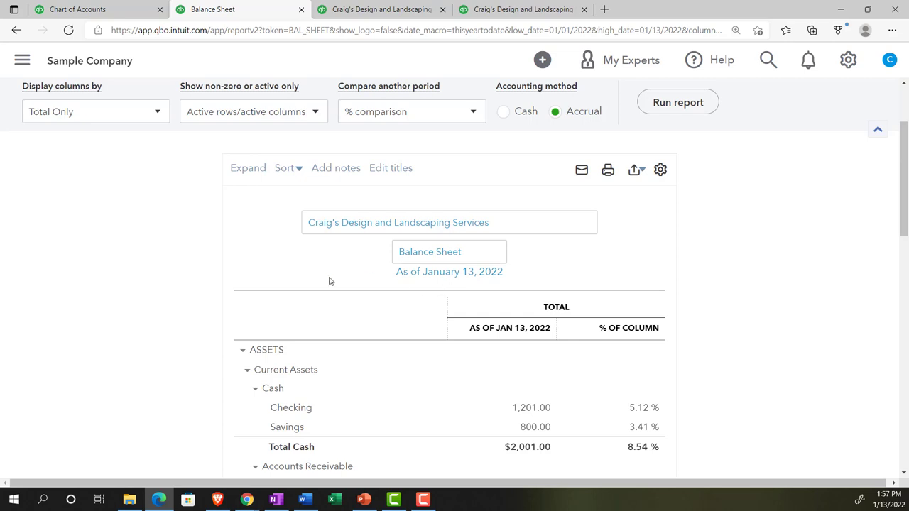
left_click(164, 281)
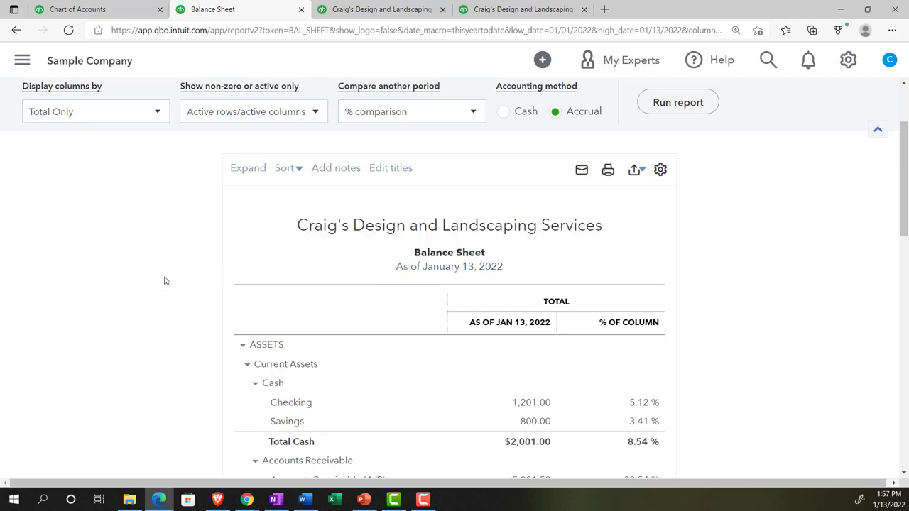
scroll(164, 281, "up", 2)
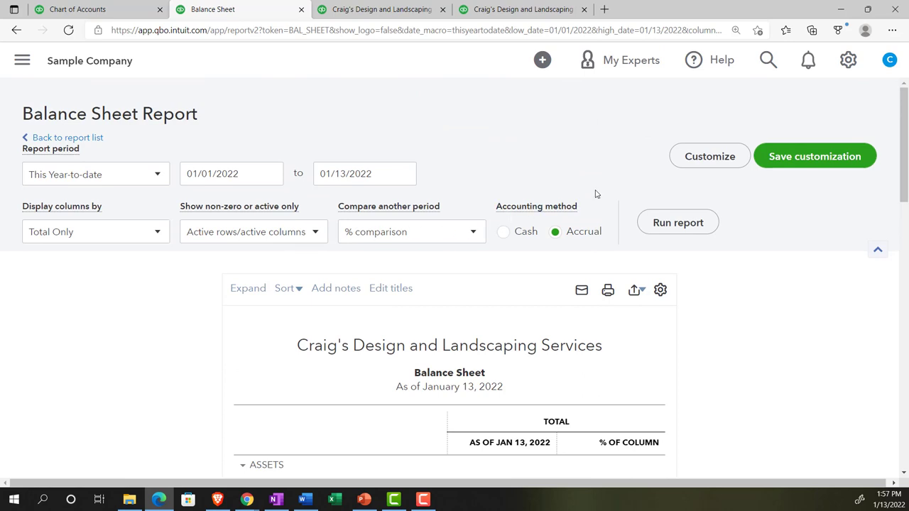